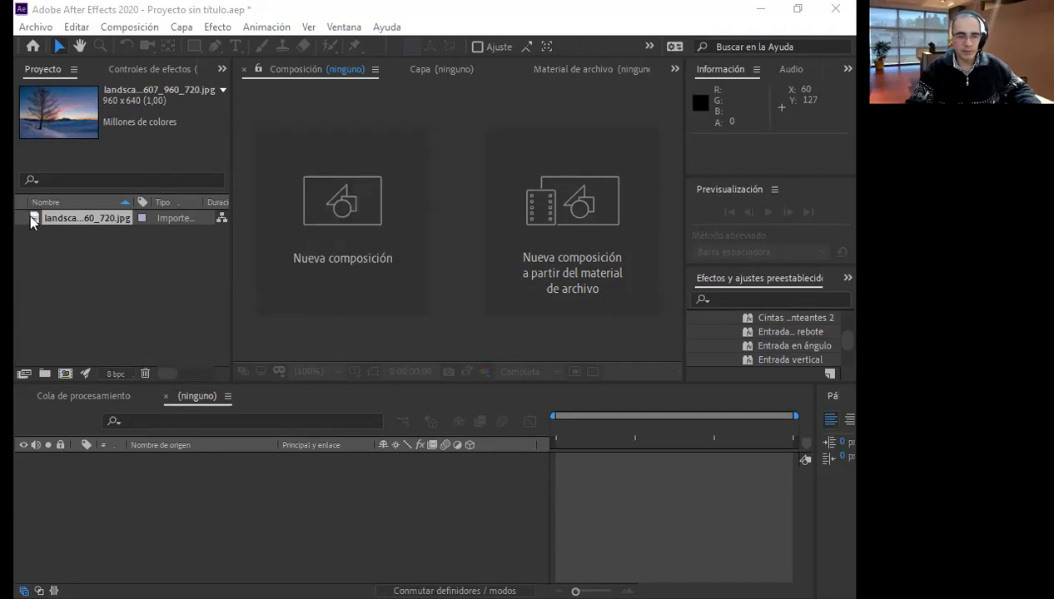
- Create a composition from landscape-4420607_960_720.jpg with the image as its only layer
{"action": "left_click_drag", "start_coordinate": [71, 372], "coordinate": [68, 373]}
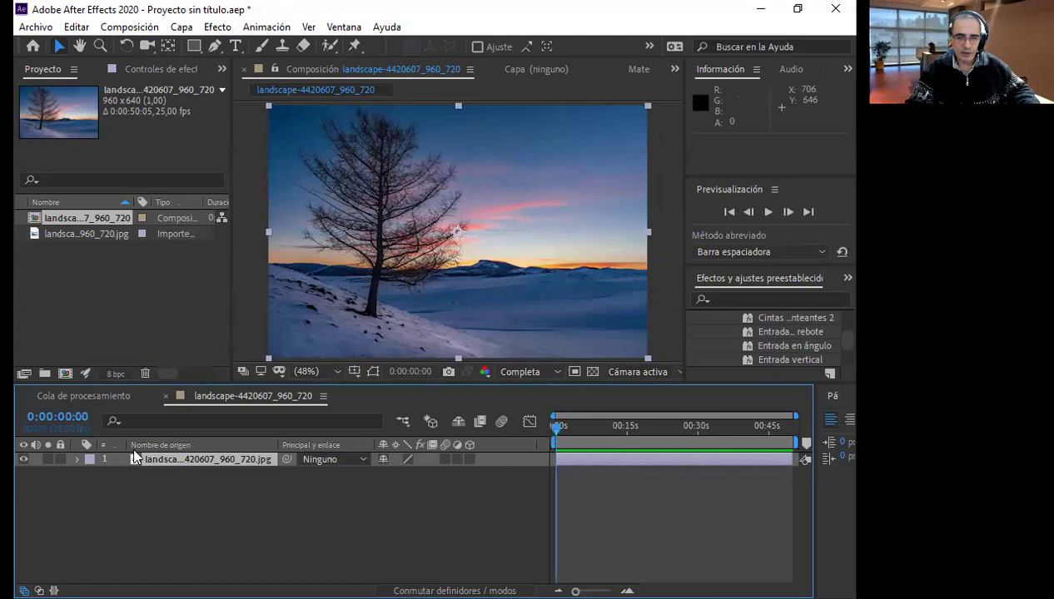
- Shrink the landscape image layer to a small size in the frame
{"action": "left_click", "coordinate": [79, 459]}
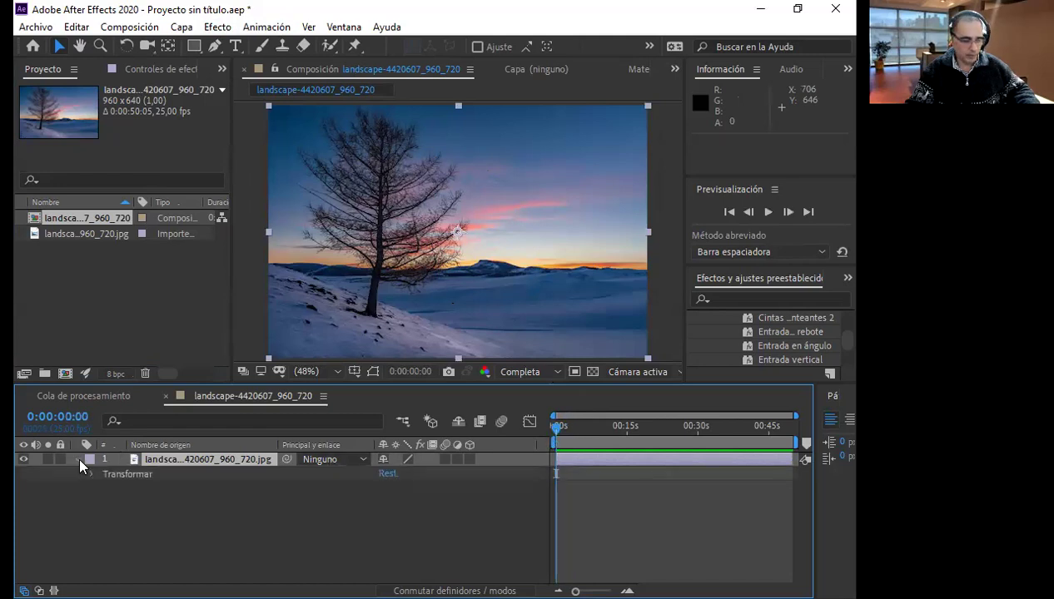
{"action": "left_click_drag", "start_coordinate": [566, 426], "coordinate": [558, 426]}
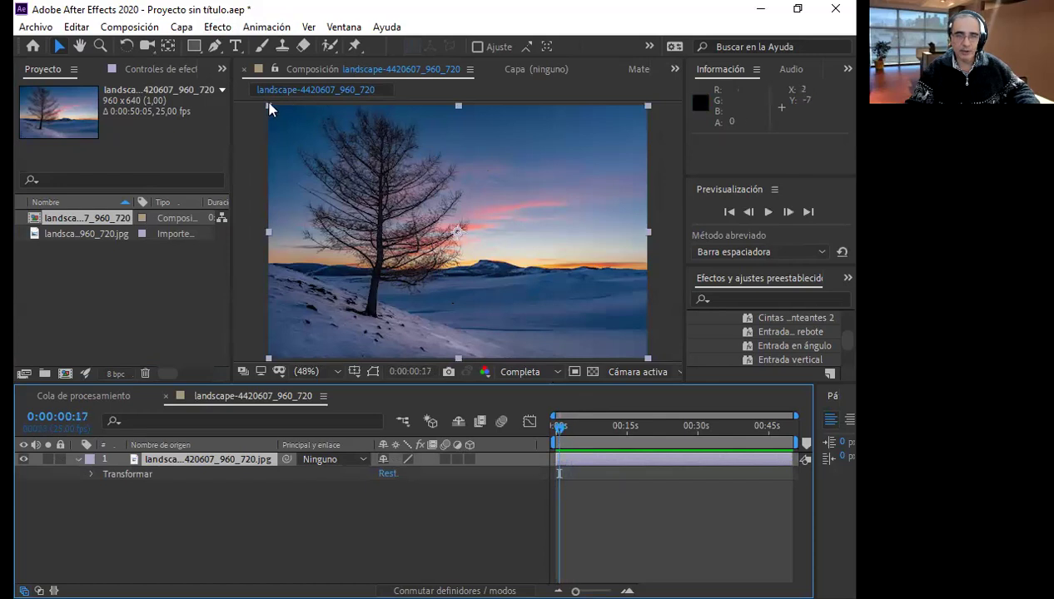
{"action": "mouse_move", "coordinate": [269, 106]}
{"action": "left_mouse_down"}
{"action": "mouse_move", "coordinate": [417, 209]}
{"action": "mouse_move", "coordinate": [307, 239]}
{"action": "left_mouse_up"}
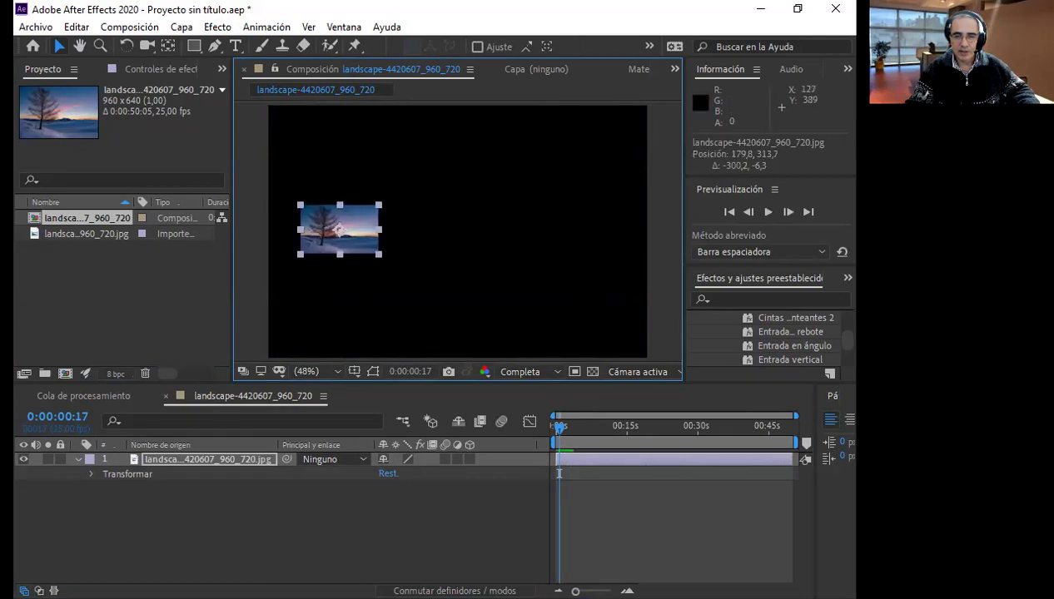
- Keyframe Position at 0:00:02:15 and 0:00:08:05, sliding the image right to 667.6, 311.7
{"action": "left_click_drag", "start_coordinate": [558, 425], "coordinate": [568, 427]}
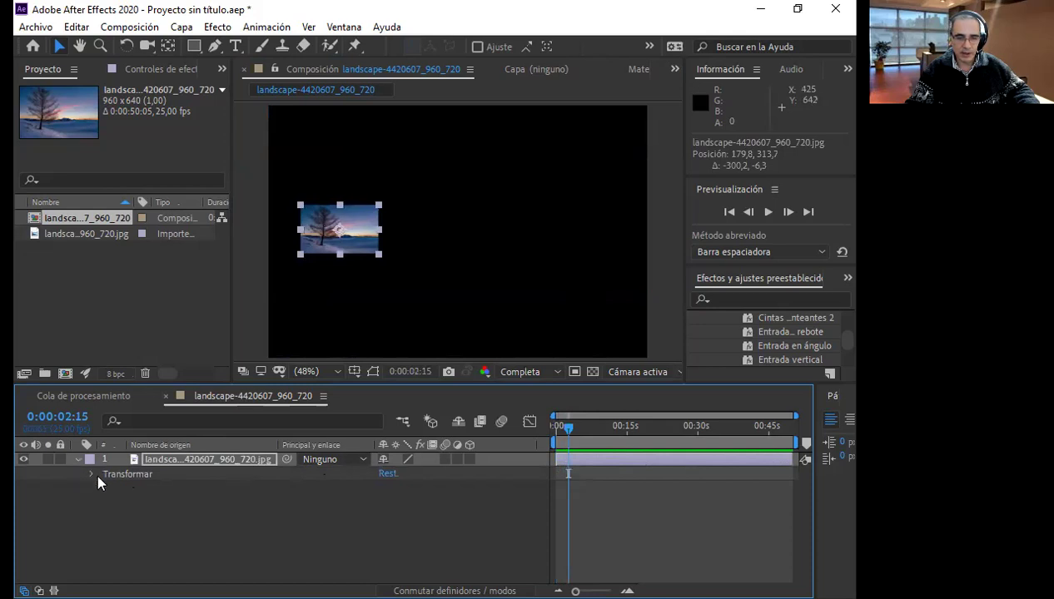
{"action": "key", "text": "p"}
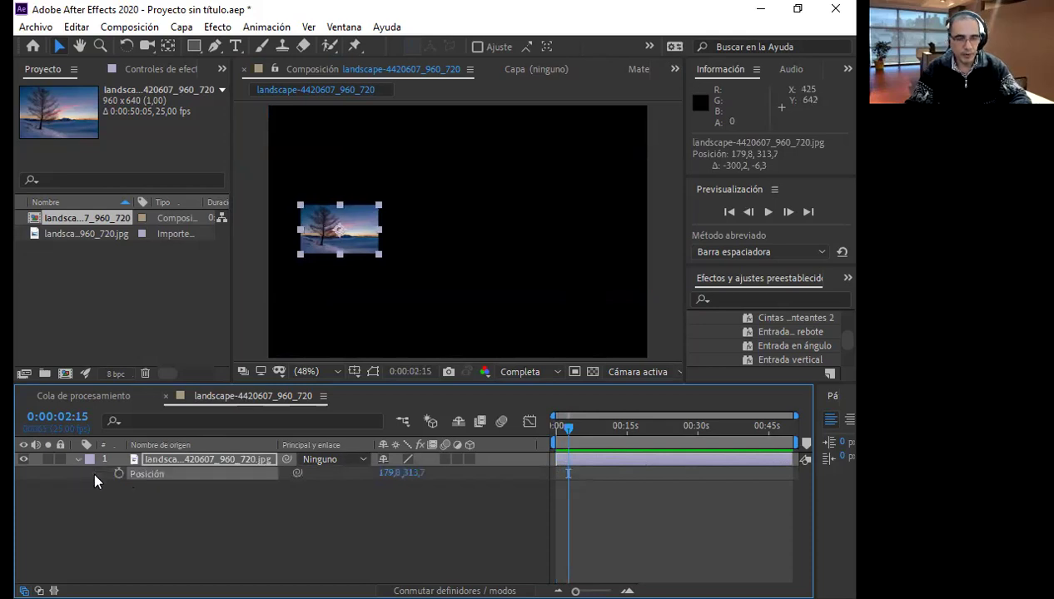
{"action": "left_click_drag", "start_coordinate": [567, 427], "coordinate": [595, 433]}
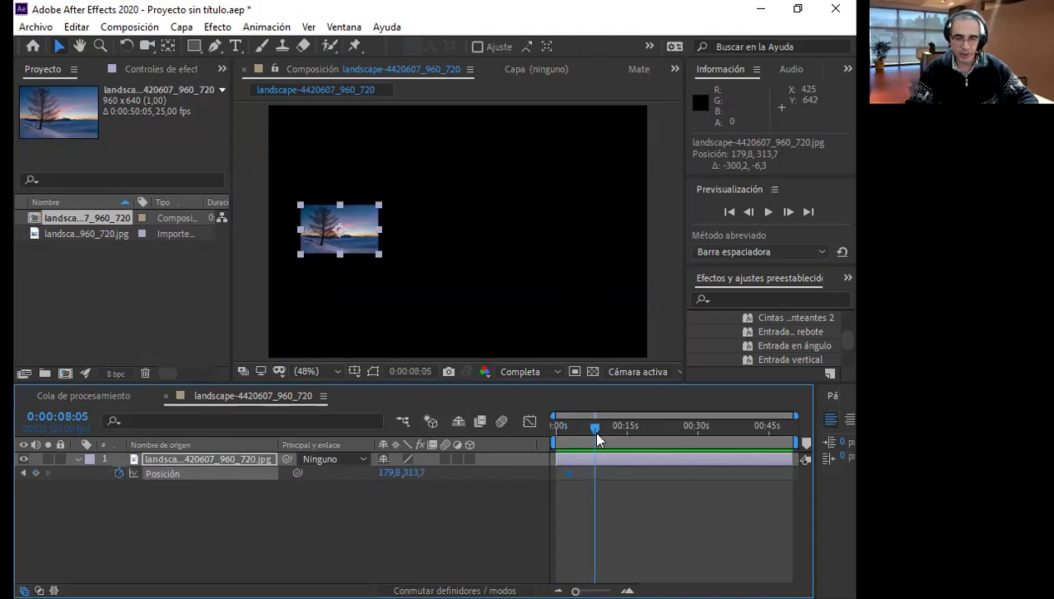
{"action": "mouse_move", "coordinate": [340, 248]}
{"action": "left_mouse_down"}
{"action": "mouse_move", "coordinate": [479, 262]}
{"action": "mouse_move", "coordinate": [538, 242]}
{"action": "left_mouse_up"}
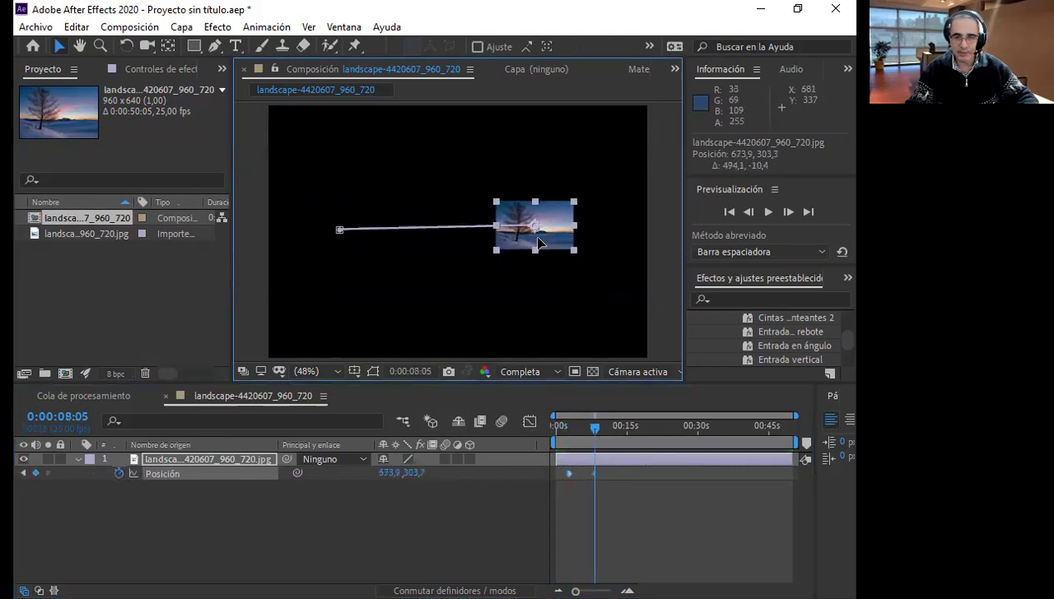
{"action": "mouse_move", "coordinate": [631, 460]}
{"action": "left_mouse_down"}
{"action": "mouse_move", "coordinate": [601, 463]}
{"action": "mouse_move", "coordinate": [608, 475]}
{"action": "left_mouse_up"}
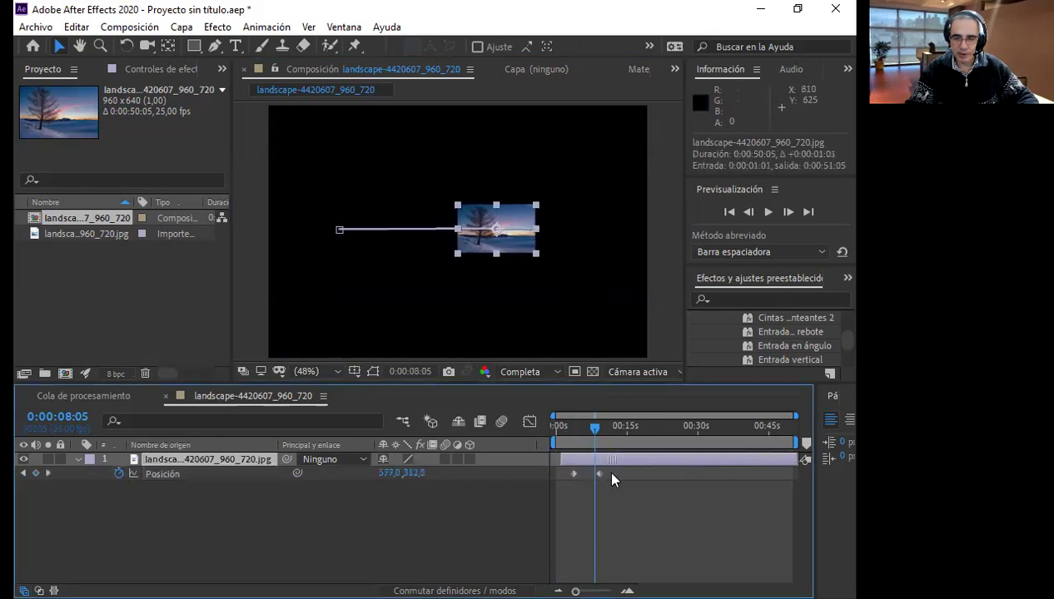
{"action": "left_click", "coordinate": [571, 474]}
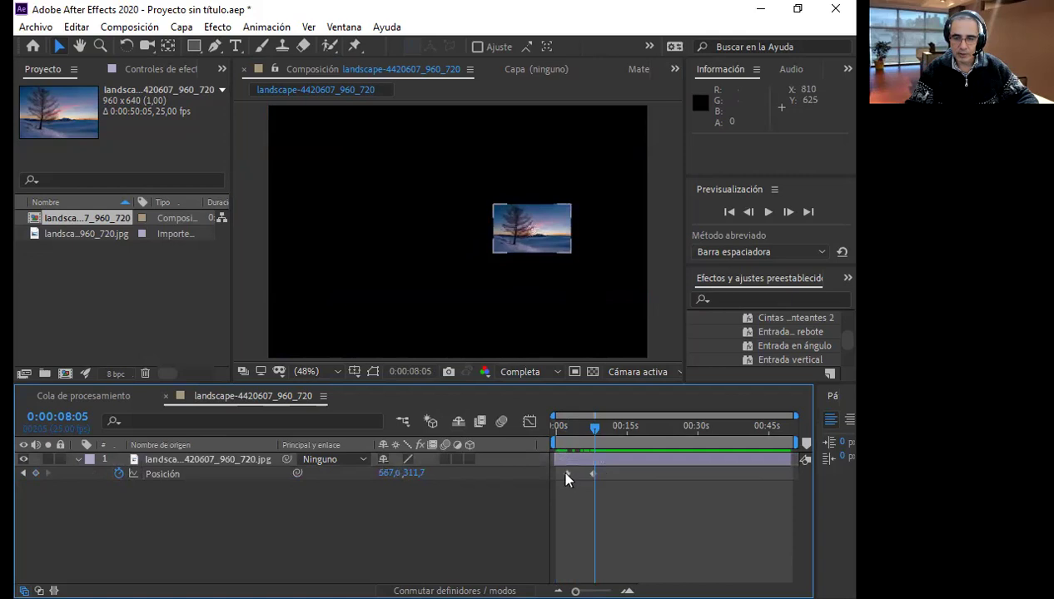
{"action": "left_click", "coordinate": [567, 475]}
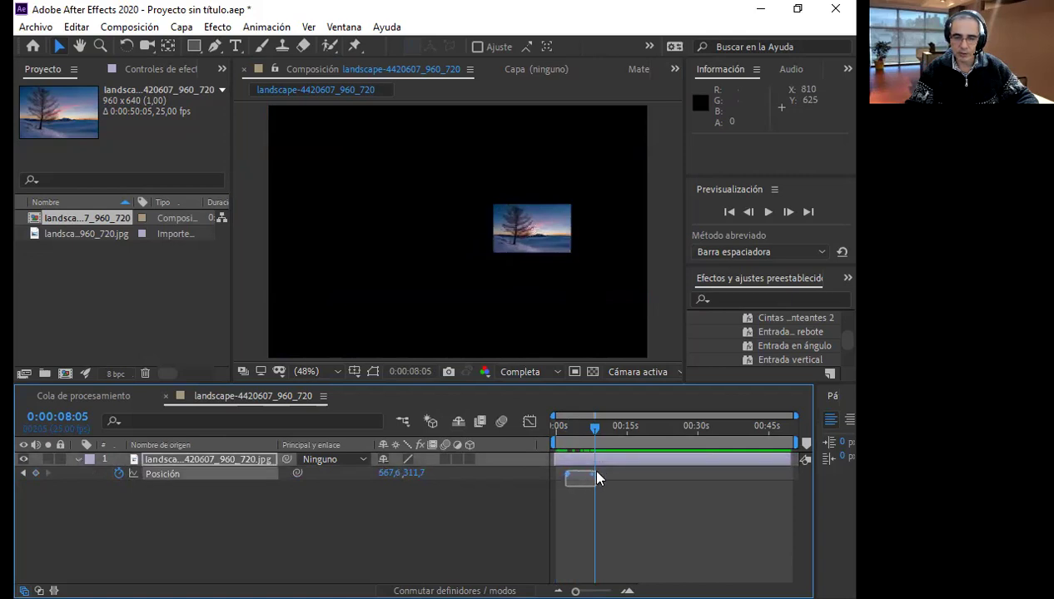
{"action": "left_click_drag", "start_coordinate": [598, 477], "coordinate": [583, 471]}
- Apply Easy Ease to both Position keyframes, try linear, then undo back to easy ease
{"action": "right_click", "coordinate": [583, 471]}
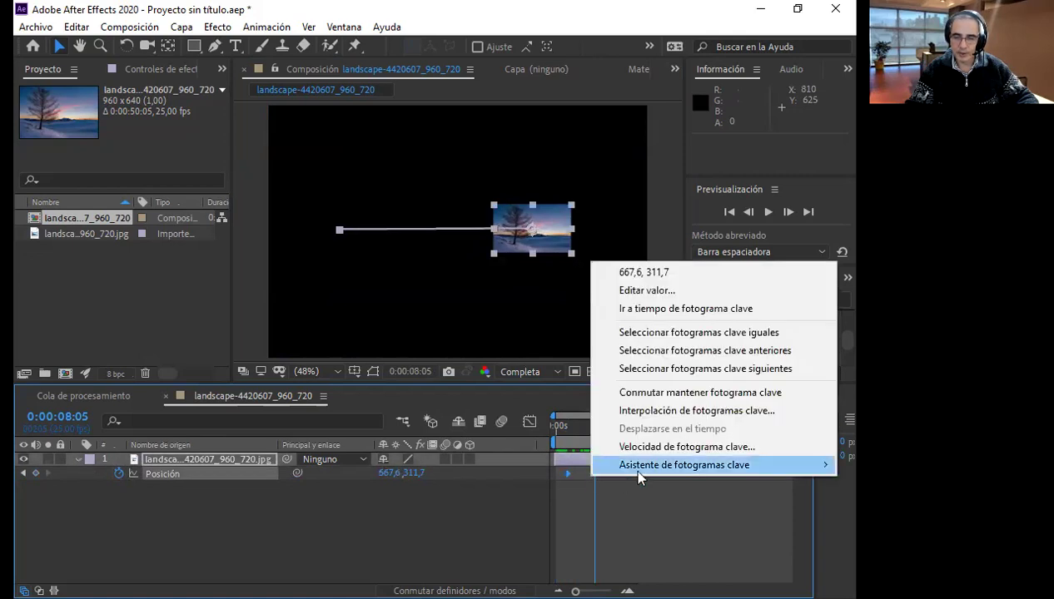
{"action": "mouse_move", "coordinate": [638, 475]}
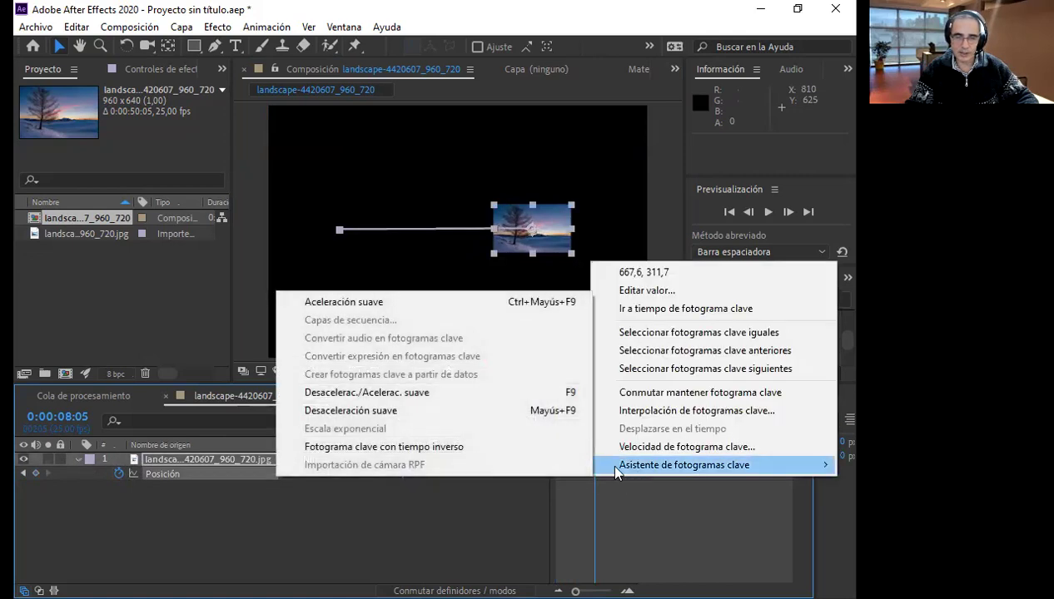
{"action": "left_click", "coordinate": [375, 392]}
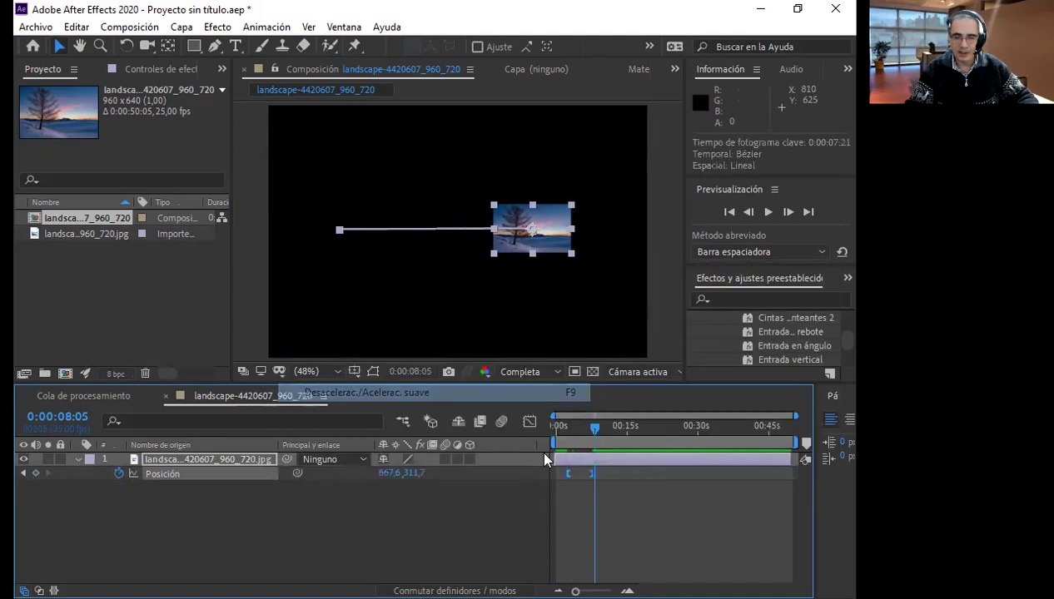
{"action": "left_click", "coordinate": [594, 480], "text": "ctrl"}
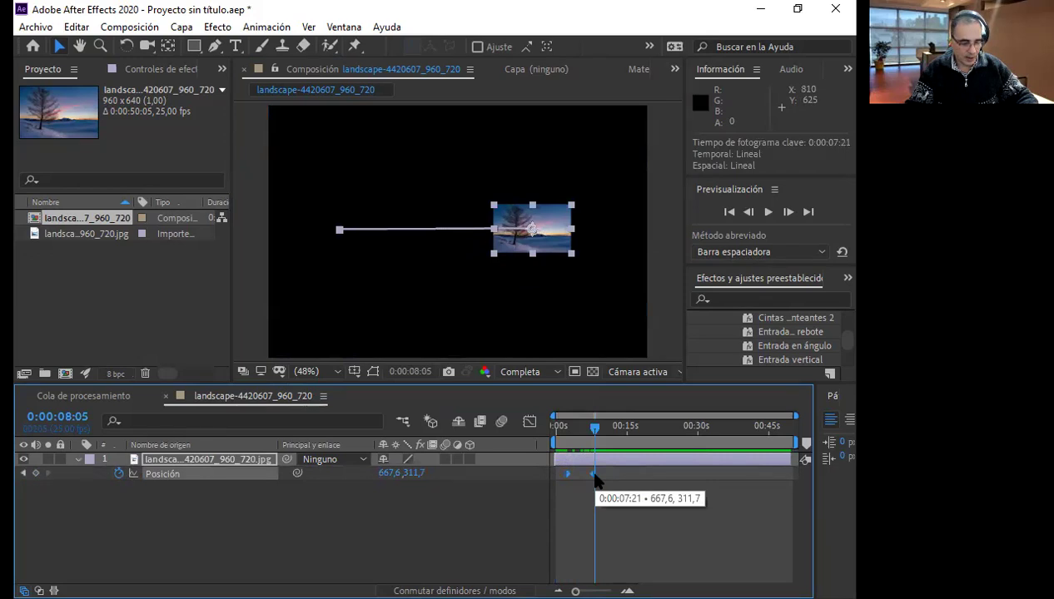
{"action": "key", "text": "ctrl+z"}
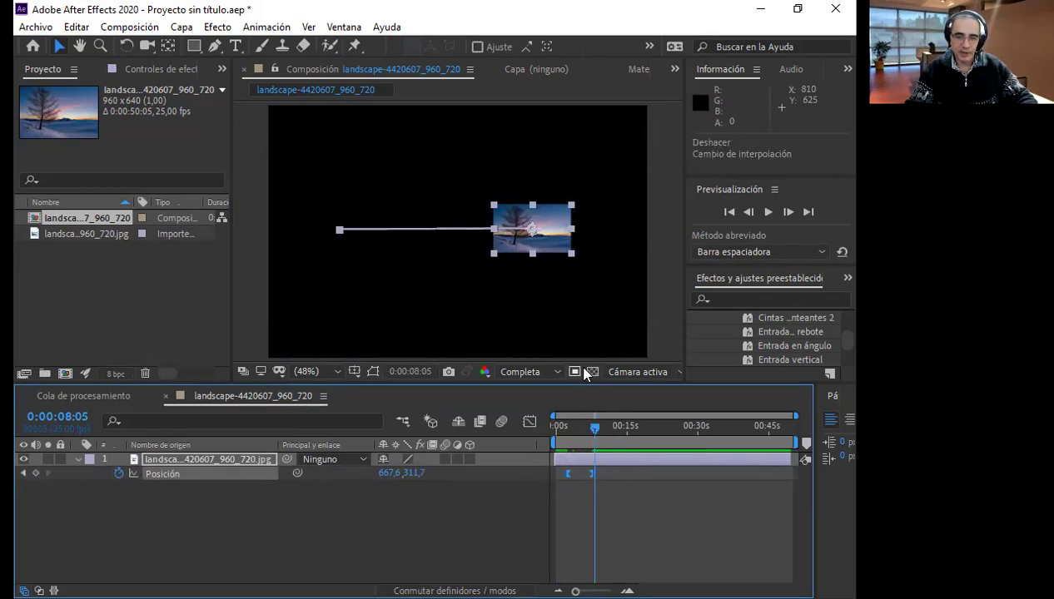
- Play back the slide and nudge the second Position keyframe slightly later
{"action": "left_click_drag", "start_coordinate": [574, 429], "coordinate": [565, 434]}
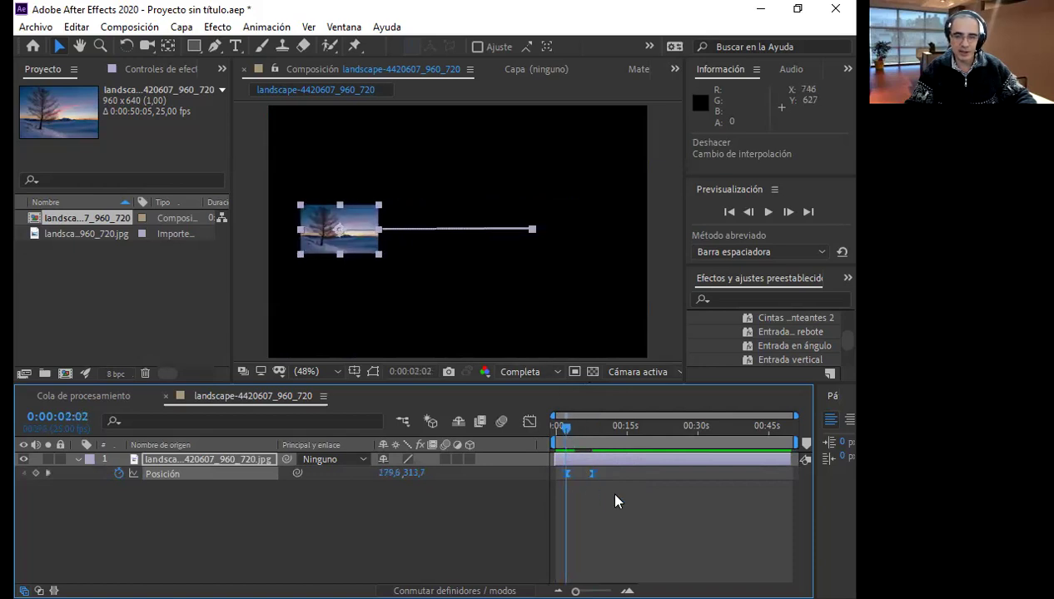
{"action": "key", "text": "space"}
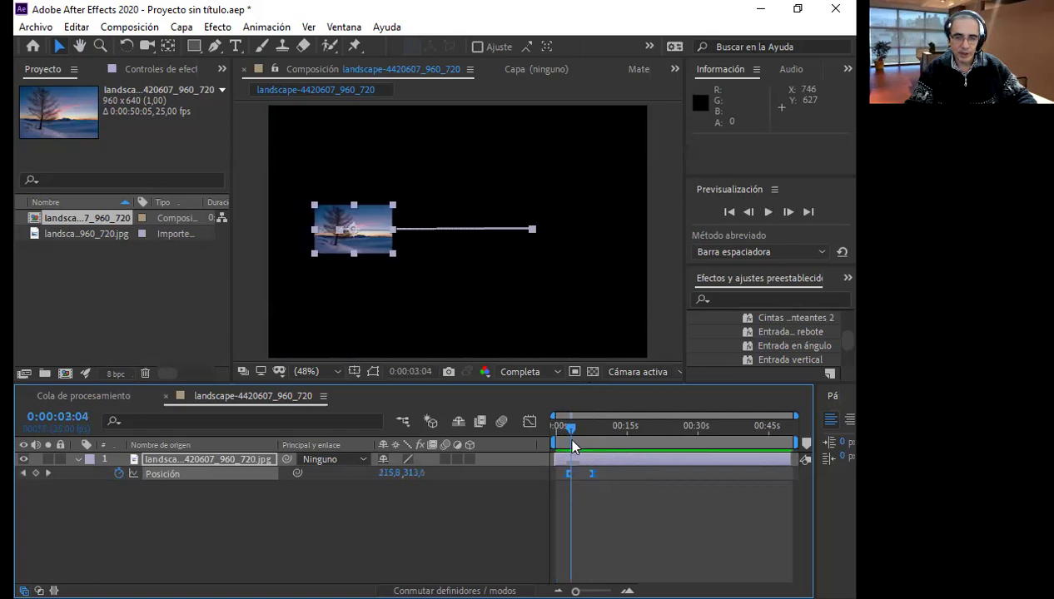
{"action": "left_click_drag", "start_coordinate": [589, 473], "coordinate": [572, 471]}
{"action": "left_click", "coordinate": [590, 490]}
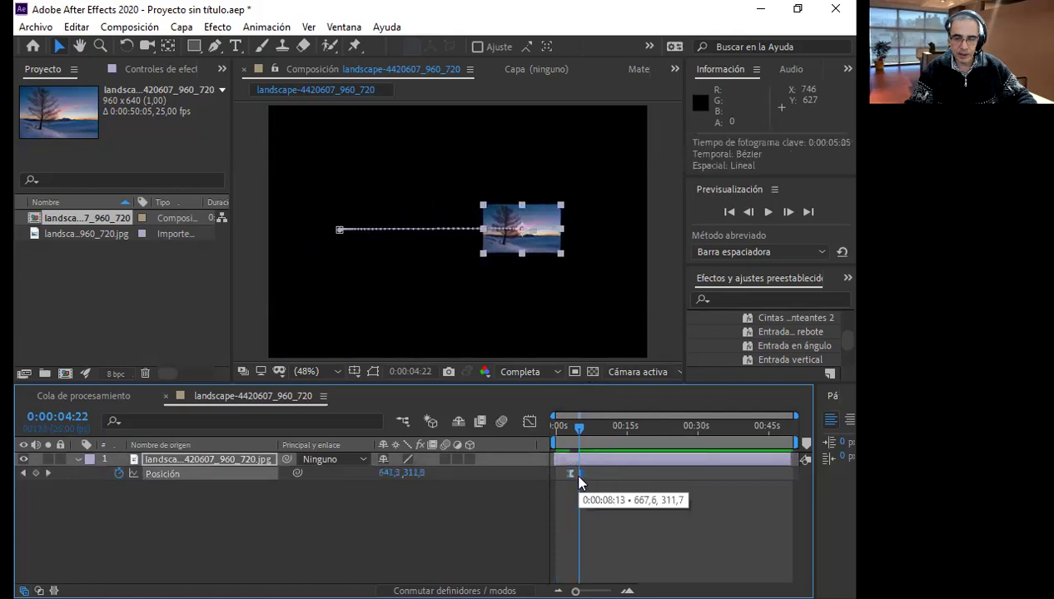
- Move the Position keyframes to about 0:00:05:05 and preview the animation twice
{"action": "left_click_drag", "start_coordinate": [578, 429], "coordinate": [570, 426]}
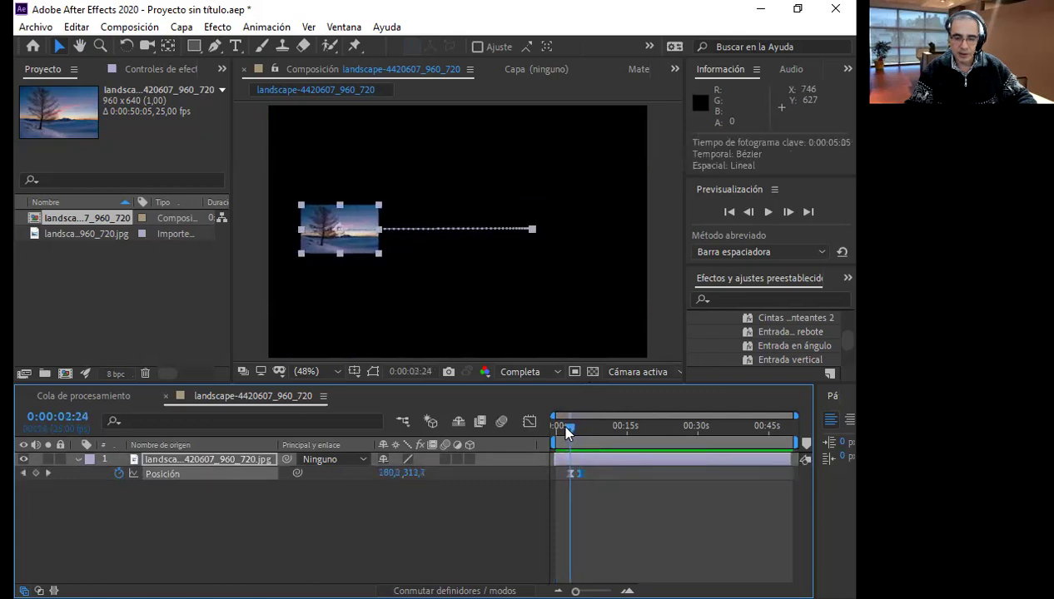
{"action": "left_click_drag", "start_coordinate": [564, 481], "coordinate": [582, 477]}
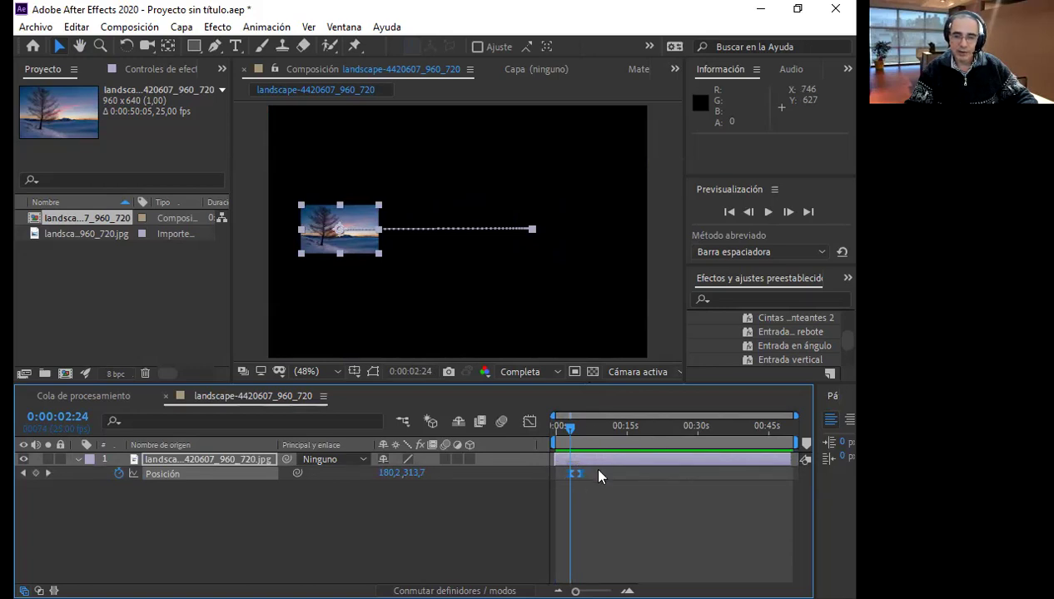
{"action": "left_click_drag", "start_coordinate": [582, 477], "coordinate": [589, 477]}
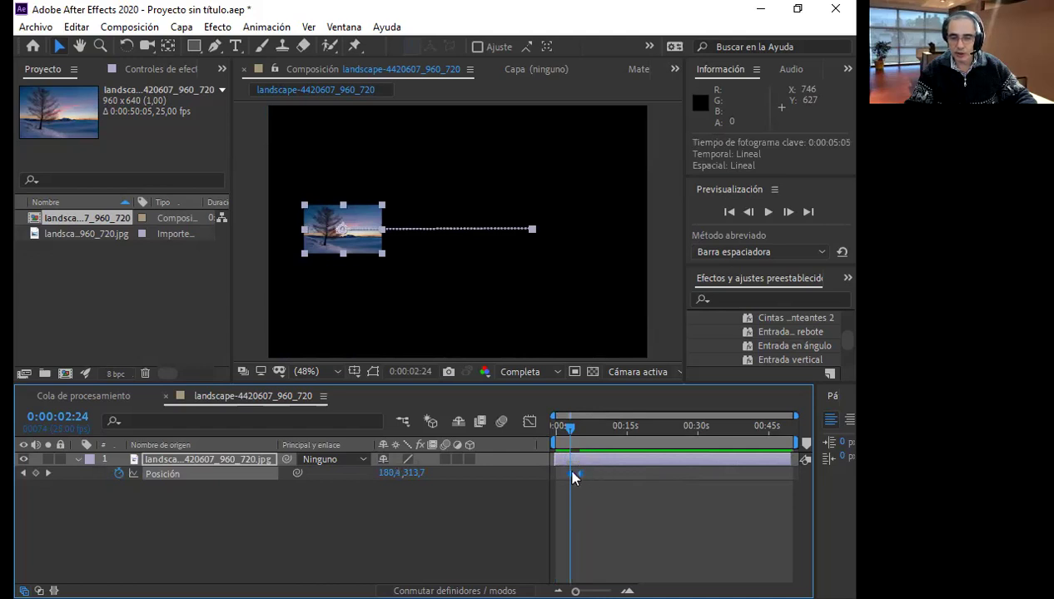
{"action": "key", "text": "space"}
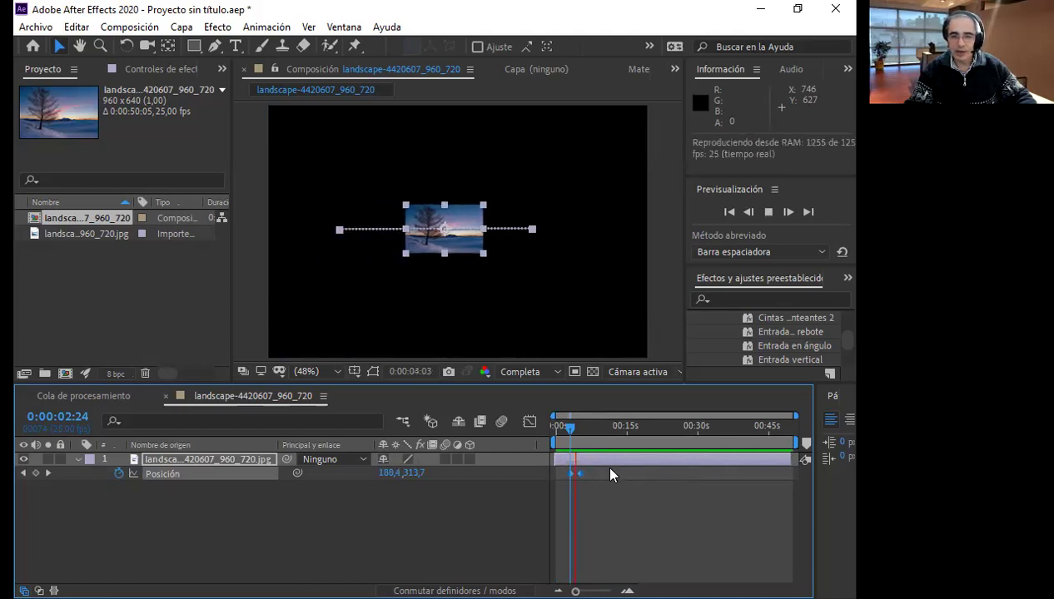
{"action": "key", "text": "space"}
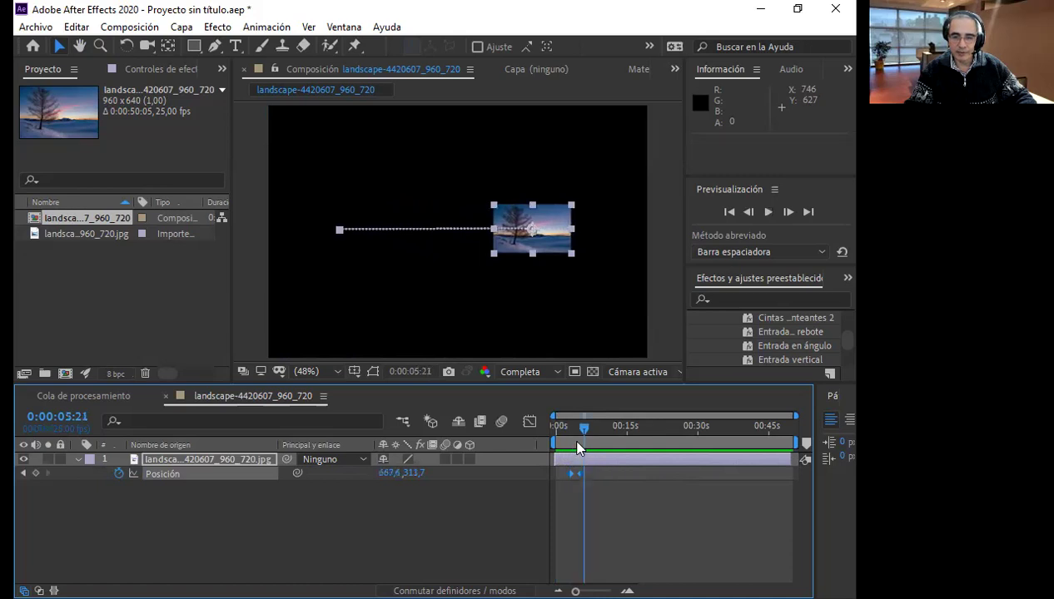
{"action": "left_click_drag", "start_coordinate": [582, 431], "coordinate": [569, 430]}
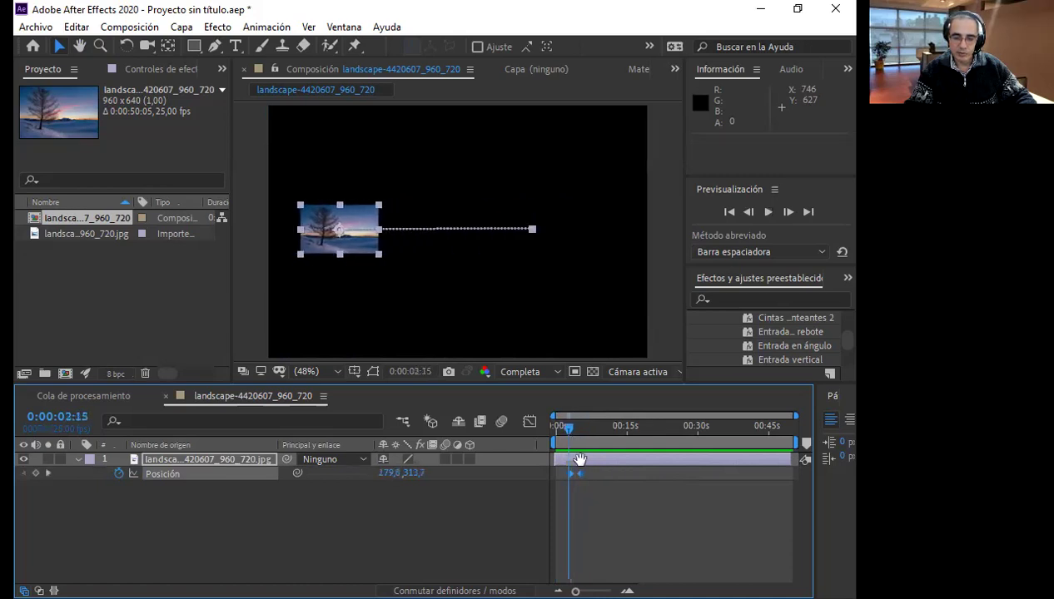
{"action": "key", "text": "space"}
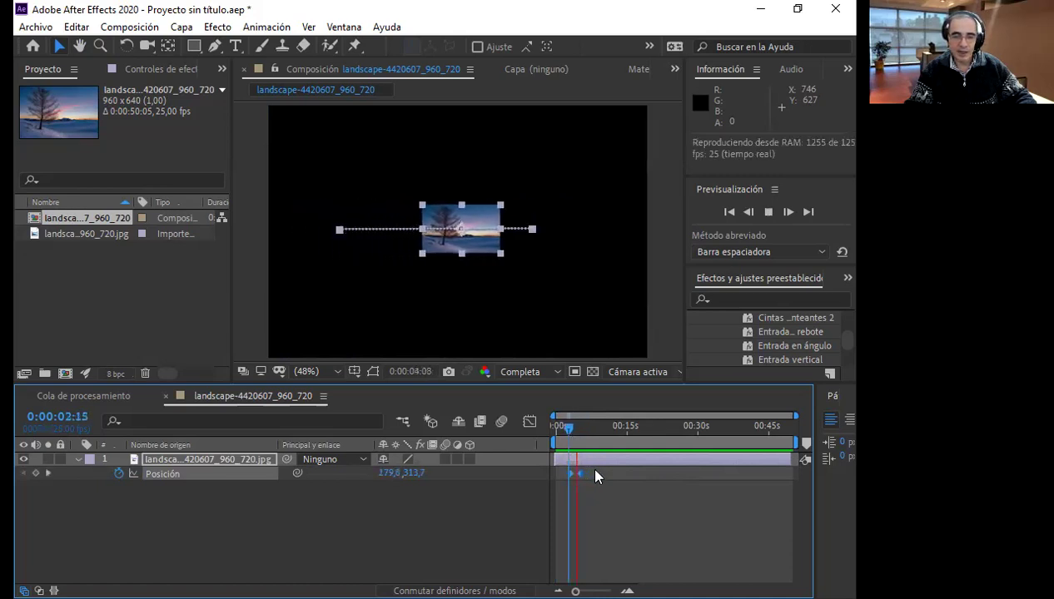
{"action": "key", "text": "space"}
- Delete the Position keyframes, then undo to restore their original spacing
{"action": "left_click_drag", "start_coordinate": [581, 430], "coordinate": [571, 426]}
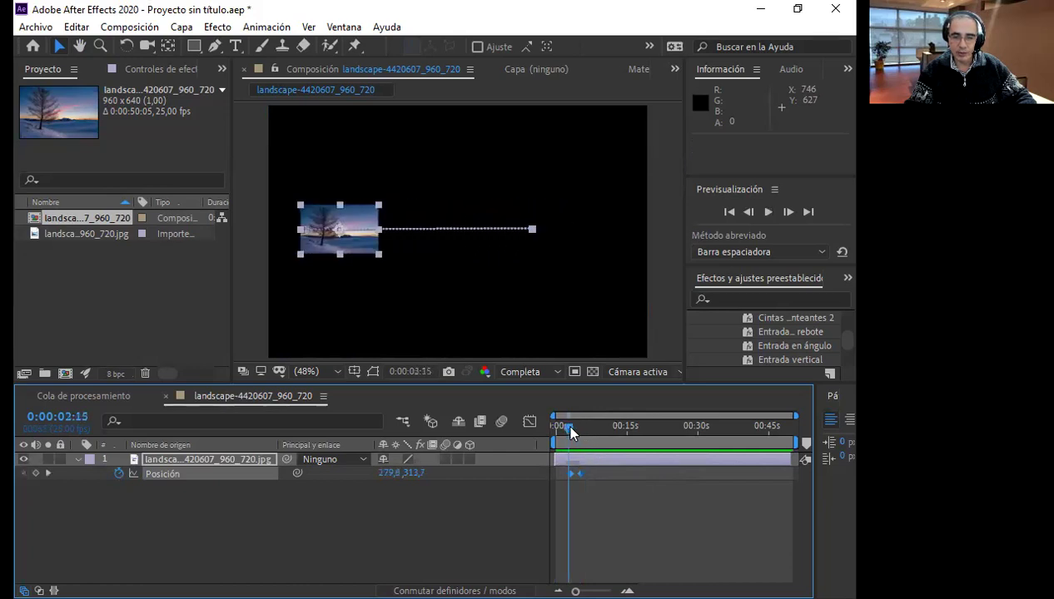
{"action": "left_click", "coordinate": [592, 481]}
{"action": "left_click_drag", "start_coordinate": [596, 480], "coordinate": [554, 471]}
{"action": "key", "text": "Delete"}
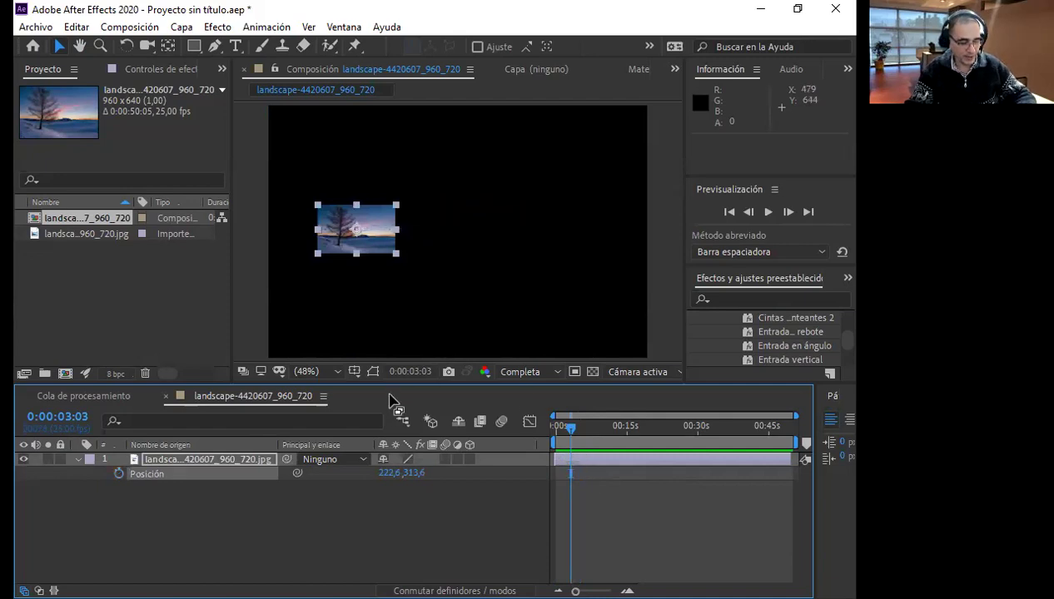
{"action": "key", "text": "ctrl+z"}
{"action": "key", "text": "ctrl+z"}
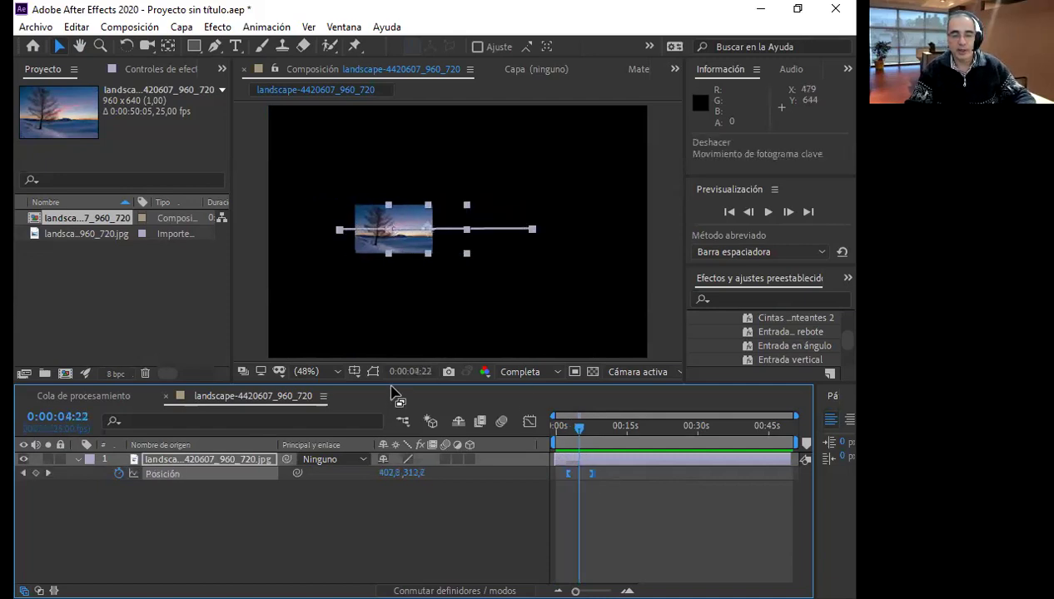
{"action": "key", "text": "ctrl+z"}
{"action": "key", "text": "ctrl+z"}
{"action": "key", "text": "ctrl+z"}
{"action": "key", "text": "ctrl+z"}
{"action": "key", "text": "ctrl+z"}
{"action": "key", "text": "ctrl+z"}
{"action": "key", "text": "ctrl+z"}
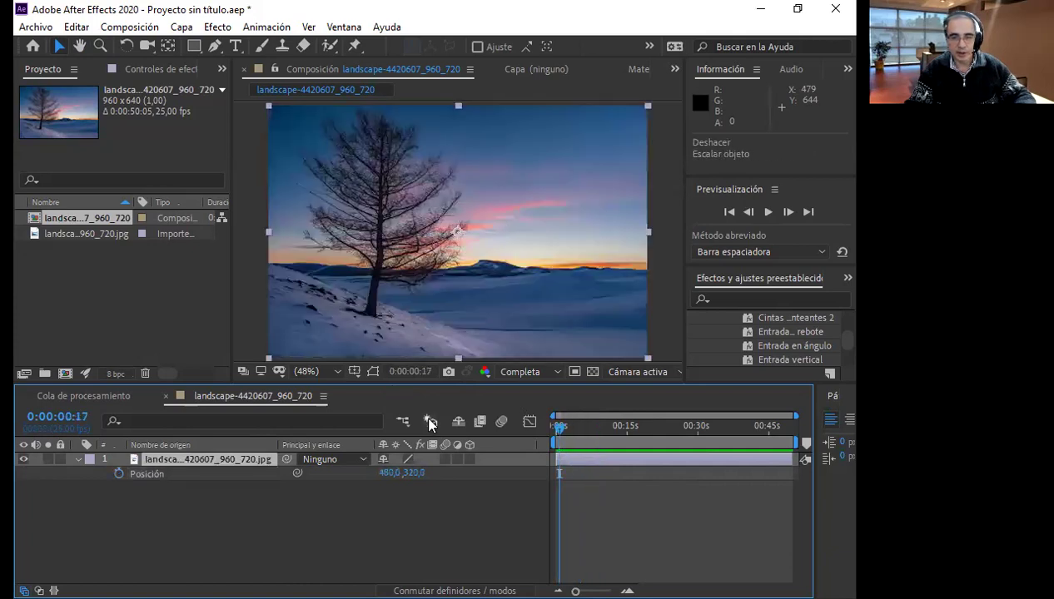
{"action": "left_click", "coordinate": [556, 426]}
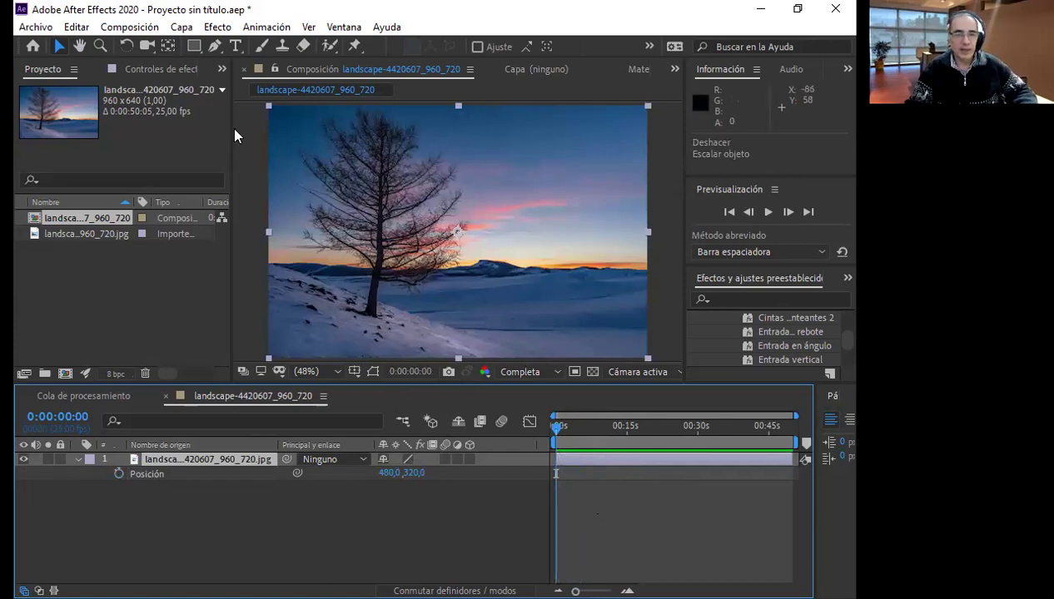
{"action": "left_click", "coordinate": [194, 46]}
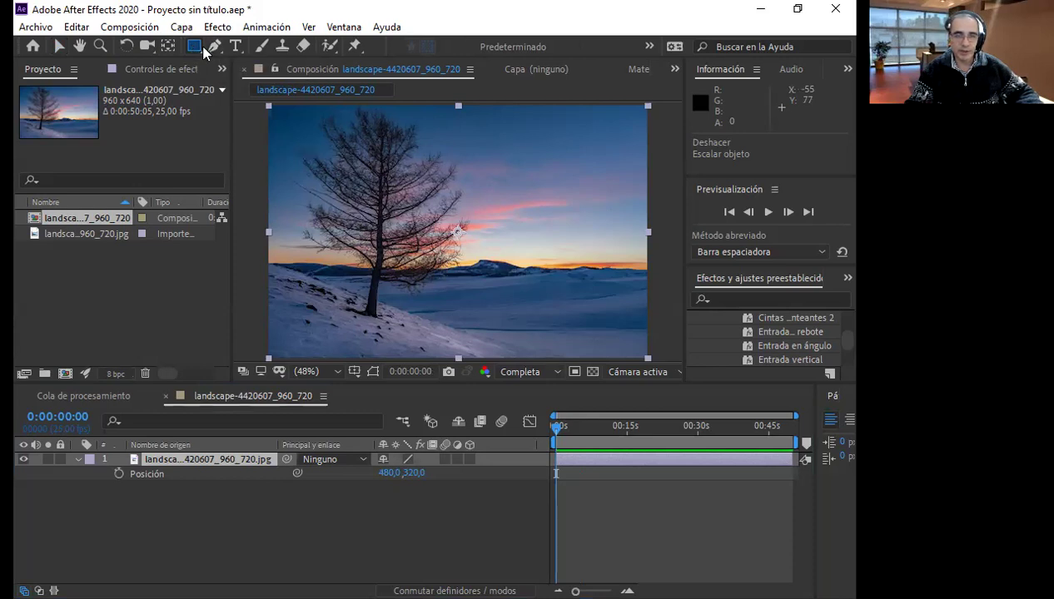
{"action": "left_click_drag", "start_coordinate": [460, 157], "coordinate": [600, 314]}
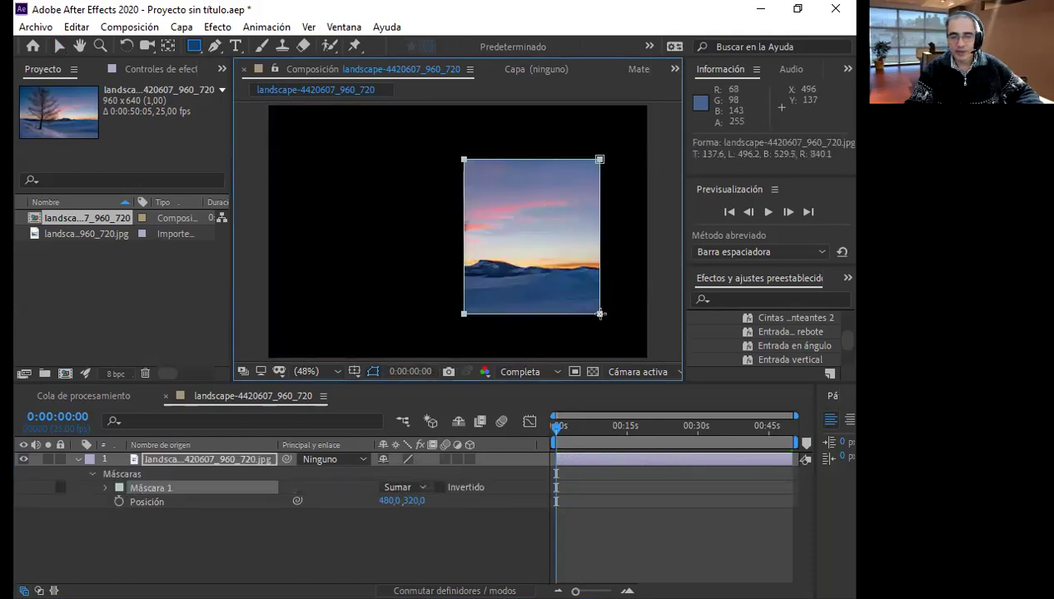
{"action": "left_click_drag", "start_coordinate": [601, 314], "coordinate": [529, 314]}
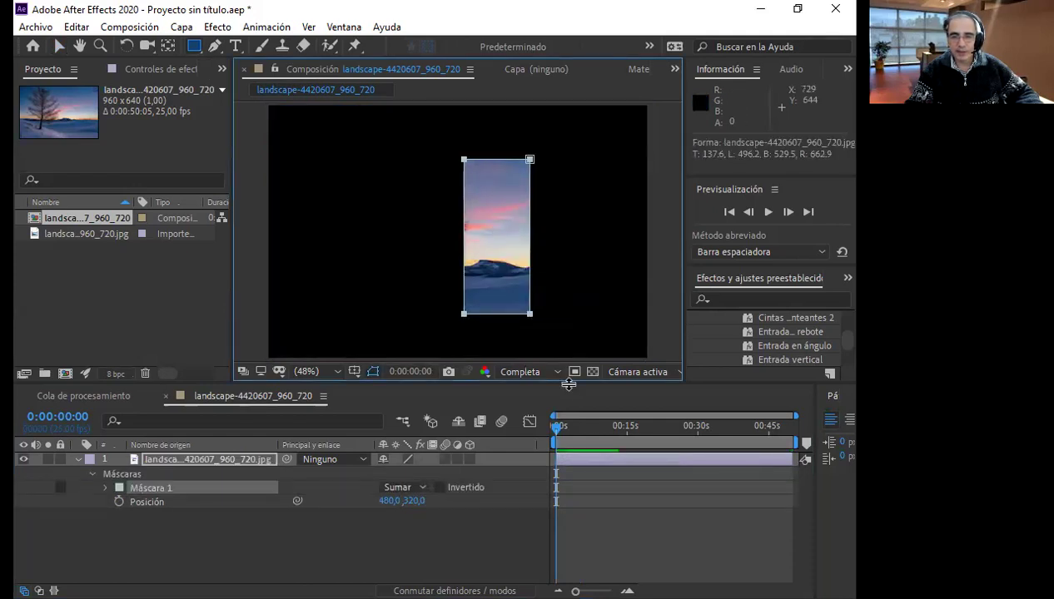
{"action": "key", "text": "ctrl+z"}
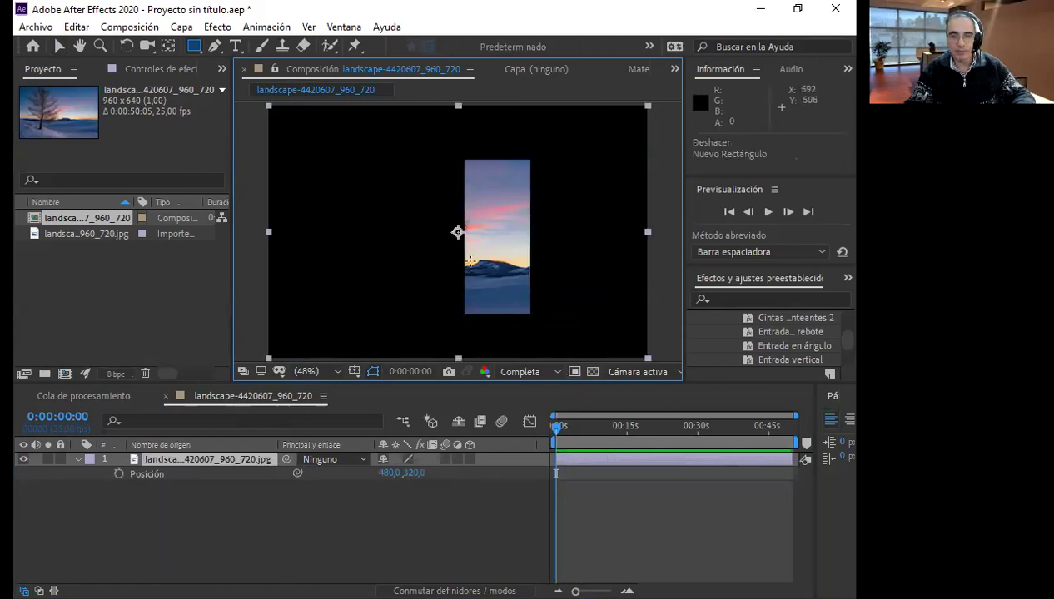
{"action": "left_click", "coordinate": [215, 46]}
{"action": "left_click", "coordinate": [483, 150]}
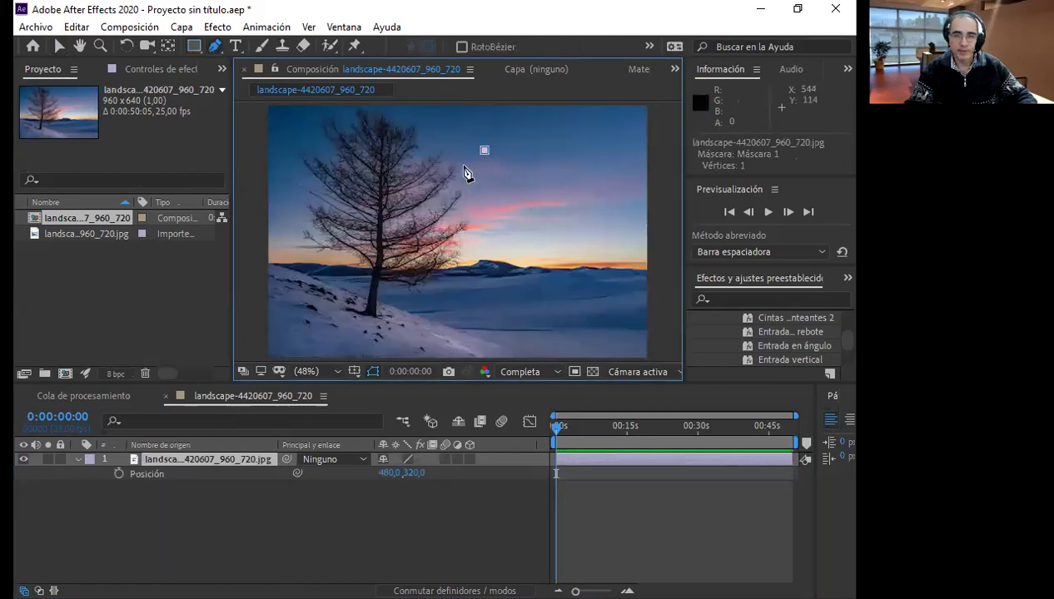
{"action": "left_click_drag", "start_coordinate": [447, 239], "coordinate": [494, 307]}
{"action": "left_click", "coordinate": [571, 304]}
{"action": "left_click", "coordinate": [567, 212]}
{"action": "left_click", "coordinate": [485, 152]}
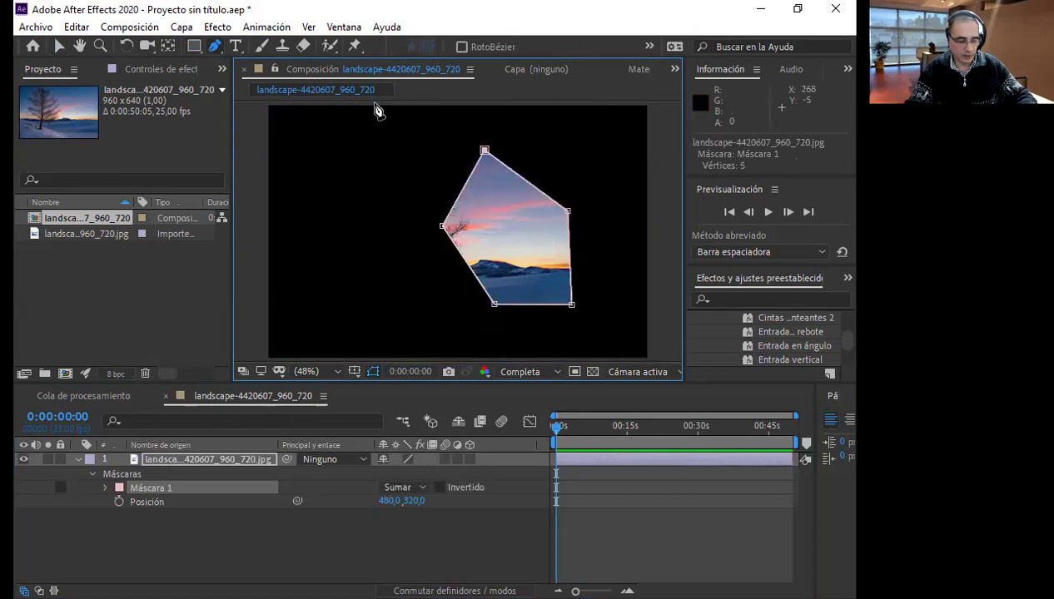
{"action": "key", "text": "ctrl+z"}
{"action": "key", "text": "ctrl+z"}
{"action": "key", "text": "ctrl+z"}
{"action": "key", "text": "ctrl+z"}
{"action": "key", "text": "ctrl+z"}
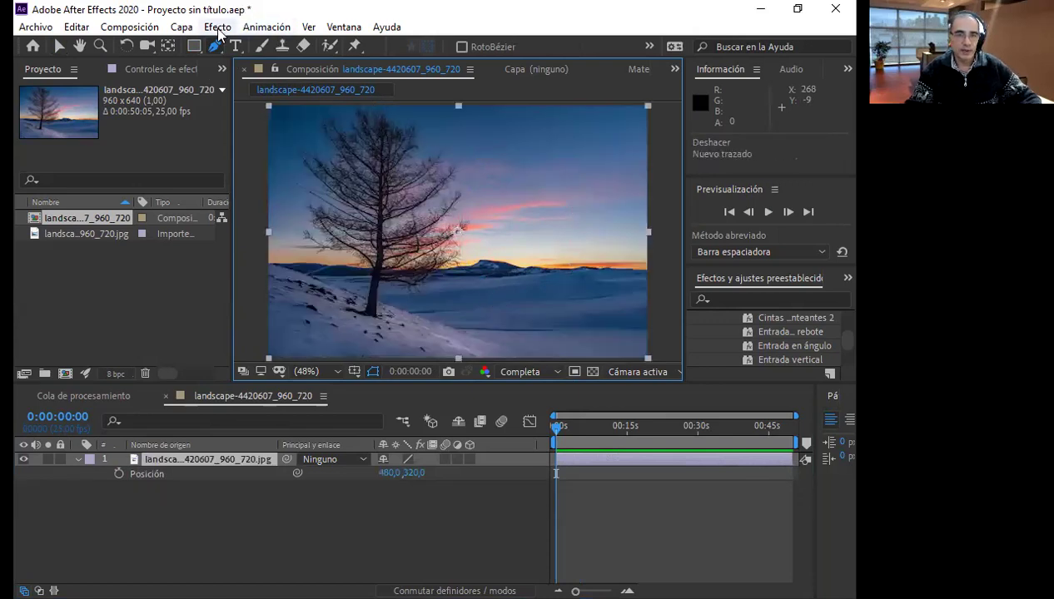
- Draw a tall rectangular mask on the landscape, enable the transparency grid, and expand Máscara 1
{"action": "left_click", "coordinate": [194, 46]}
{"action": "mouse_move", "coordinate": [469, 154]}
{"action": "left_mouse_down"}
{"action": "mouse_move", "coordinate": [510, 292]}
{"action": "mouse_move", "coordinate": [549, 323]}
{"action": "left_mouse_up"}
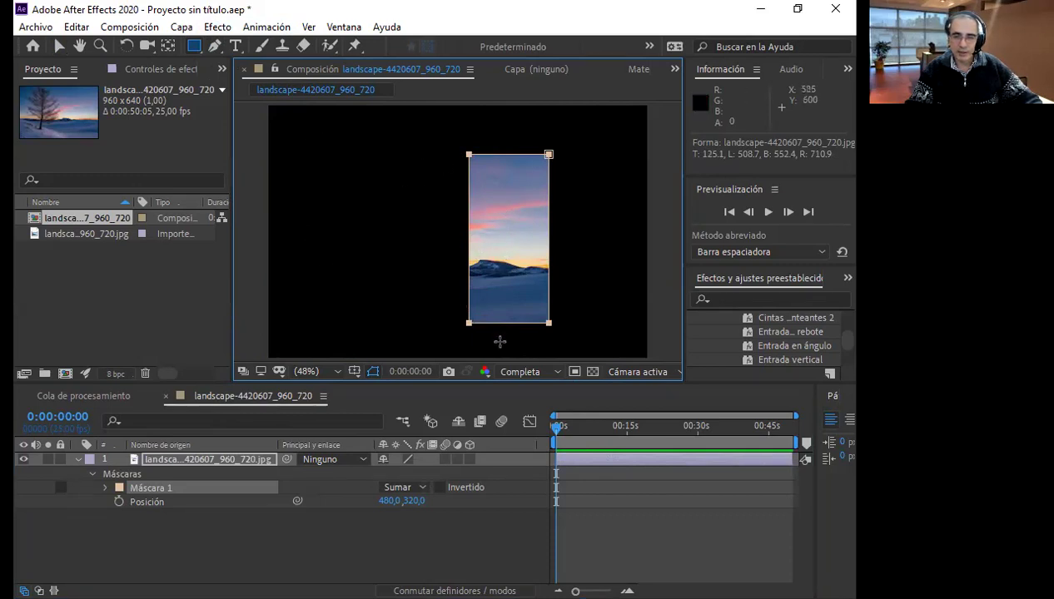
{"action": "left_click", "coordinate": [592, 372]}
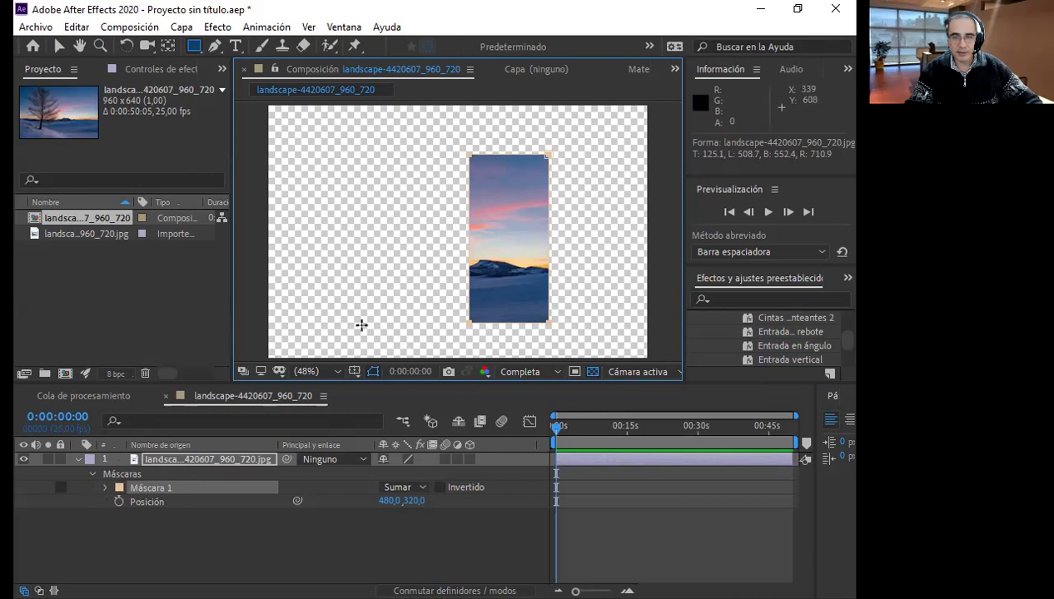
{"action": "left_click", "coordinate": [104, 489]}
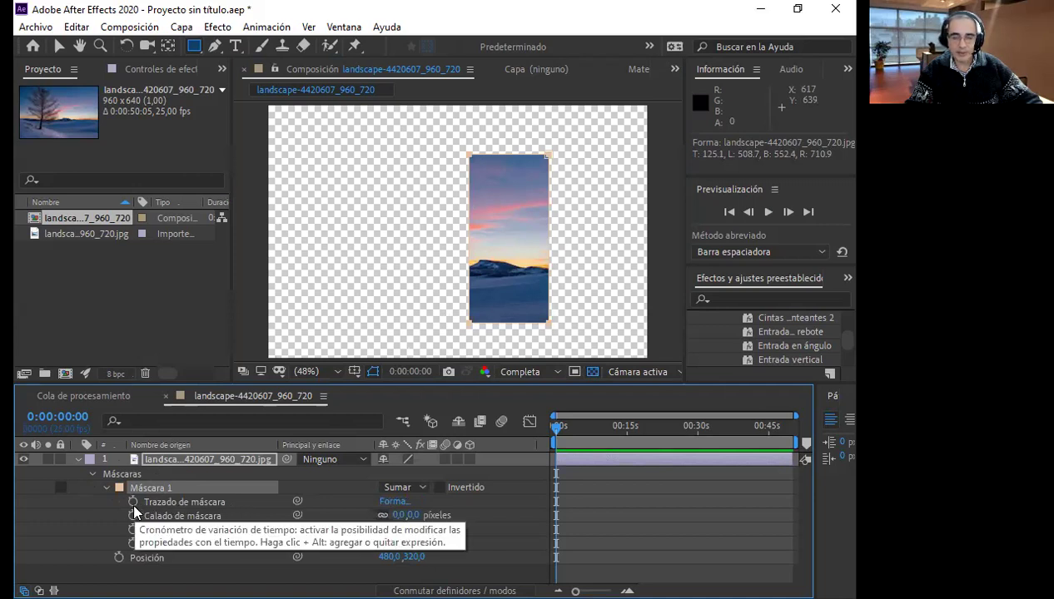
- Move Máscara 1 left over the tree and widen its right edge slightly
{"action": "left_click", "coordinate": [59, 46]}
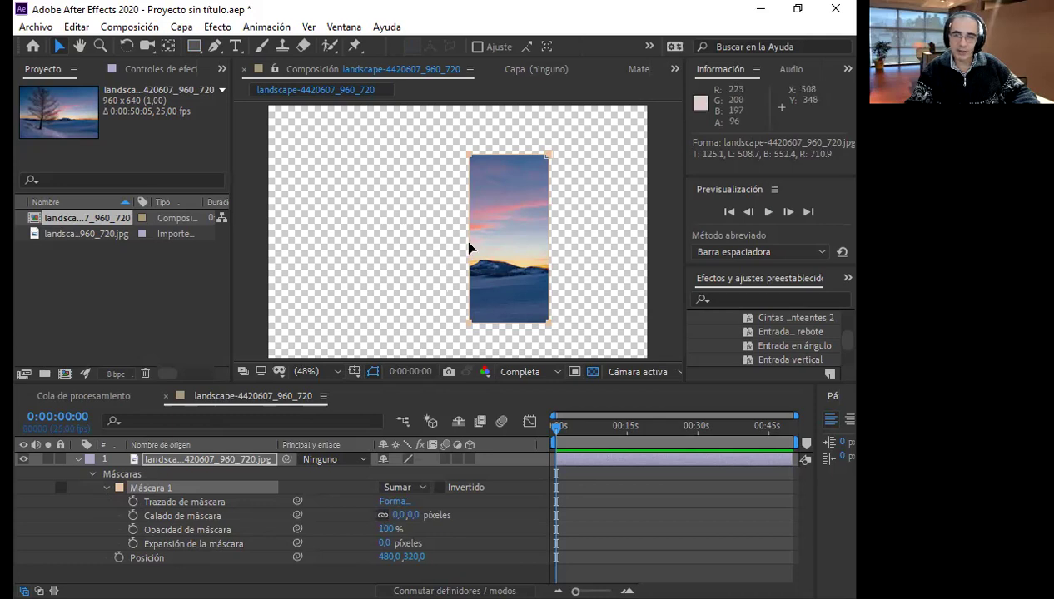
{"action": "left_click_drag", "start_coordinate": [469, 249], "coordinate": [380, 233]}
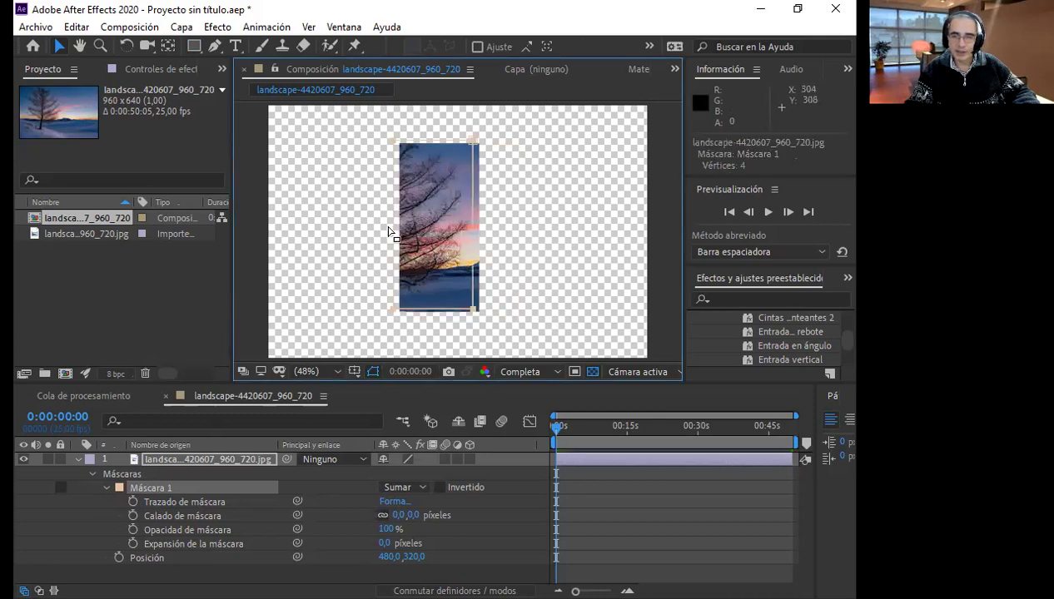
{"action": "left_click", "coordinate": [468, 233]}
{"action": "mouse_move", "coordinate": [474, 244]}
{"action": "left_mouse_down"}
{"action": "mouse_move", "coordinate": [582, 243]}
{"action": "mouse_move", "coordinate": [483, 242]}
{"action": "left_mouse_up"}
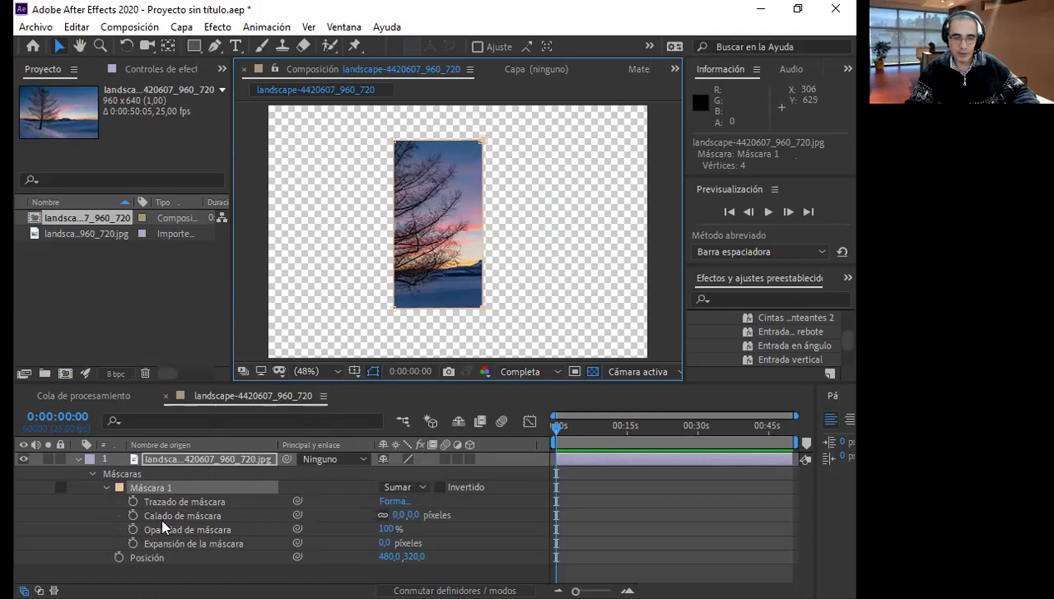
- Experiment with mask feather, mask opacity and a 40-pixel mask expansion
{"action": "mouse_move", "coordinate": [412, 517]}
{"action": "left_mouse_down"}
{"action": "mouse_move", "coordinate": [447, 515]}
{"action": "mouse_move", "coordinate": [422, 519]}
{"action": "mouse_move", "coordinate": [445, 525]}
{"action": "left_mouse_up"}
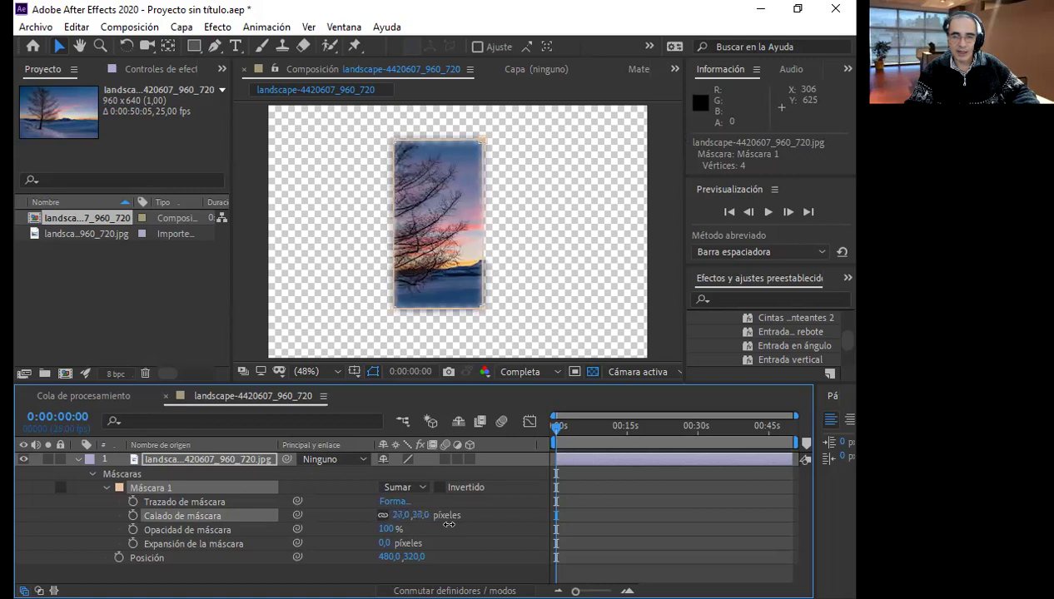
{"action": "mouse_move", "coordinate": [448, 524]}
{"action": "left_mouse_down"}
{"action": "mouse_move", "coordinate": [471, 522]}
{"action": "mouse_move", "coordinate": [373, 528]}
{"action": "left_mouse_up"}
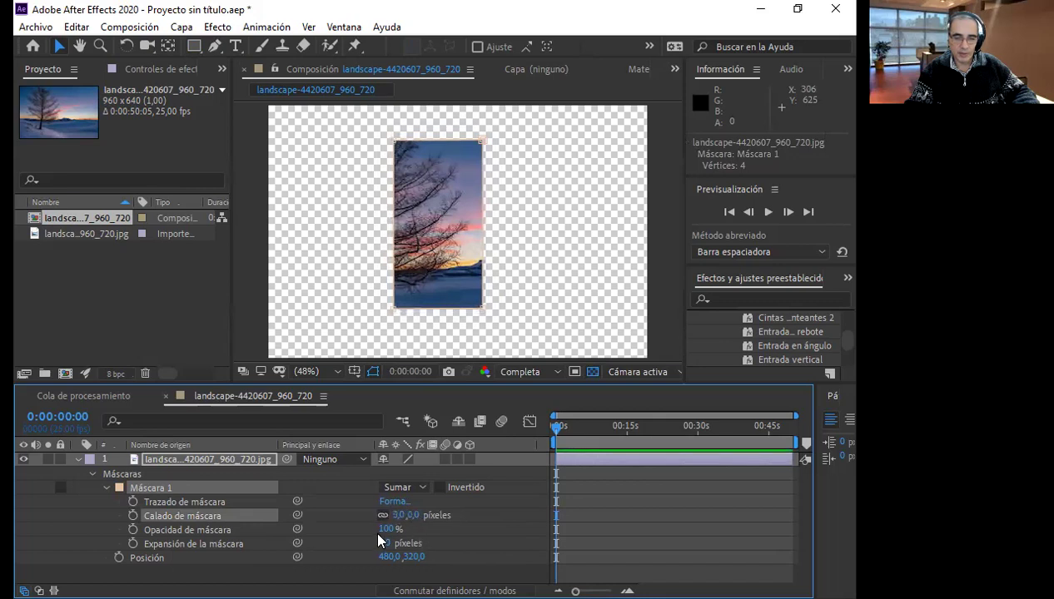
{"action": "mouse_move", "coordinate": [445, 527]}
{"action": "left_mouse_down"}
{"action": "mouse_move", "coordinate": [399, 531]}
{"action": "mouse_move", "coordinate": [521, 526]}
{"action": "left_mouse_up"}
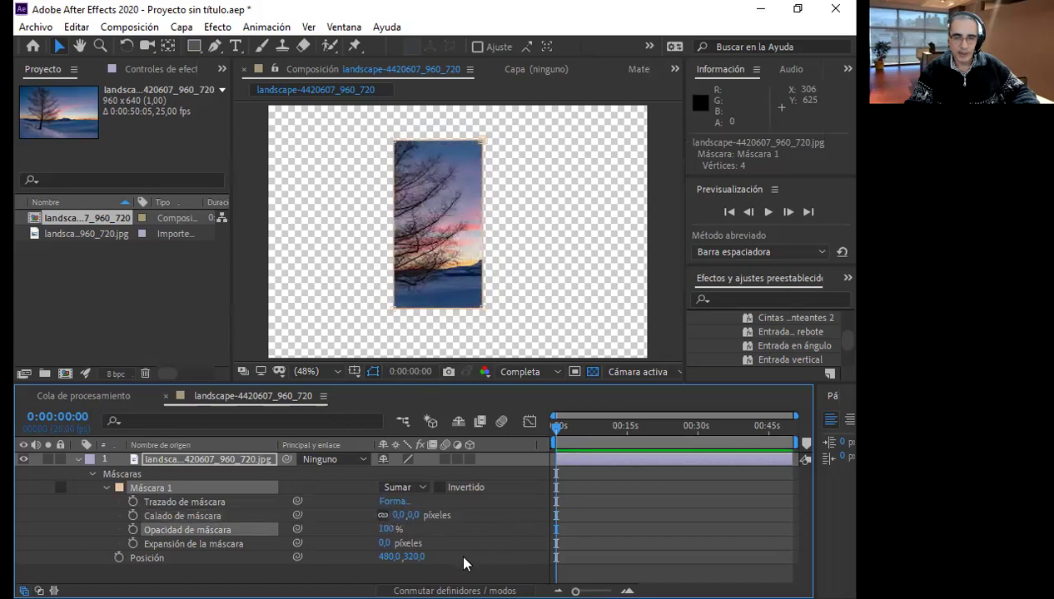
{"action": "mouse_move", "coordinate": [383, 543]}
{"action": "left_mouse_down"}
{"action": "mouse_move", "coordinate": [441, 545]}
{"action": "mouse_move", "coordinate": [383, 543]}
{"action": "left_mouse_up"}
{"action": "type", "text": "2"}
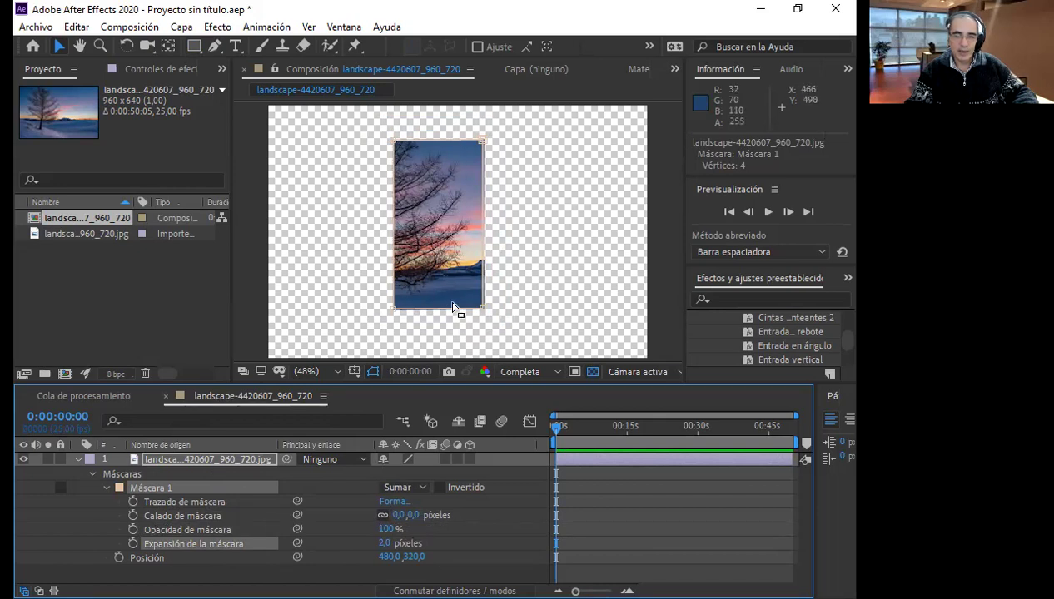
- Turn off the transparency grid, undo the mask changes, and reselect the landscape layer
{"action": "left_click", "coordinate": [592, 372]}
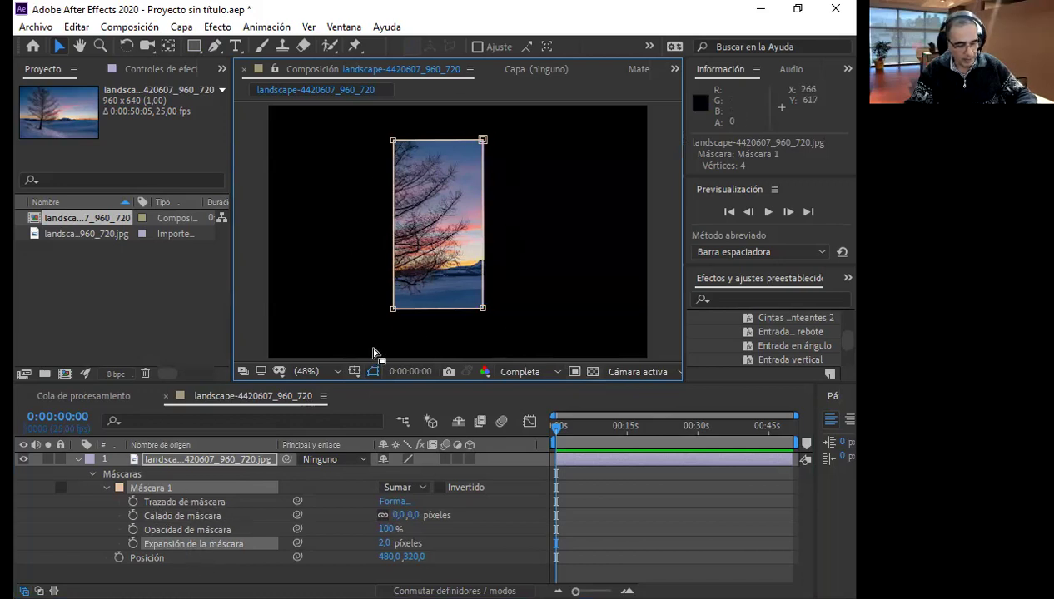
{"action": "key", "text": "ctrl+z"}
{"action": "key", "text": "ctrl+z"}
{"action": "key", "text": "ctrl+z"}
{"action": "key", "text": "ctrl+z"}
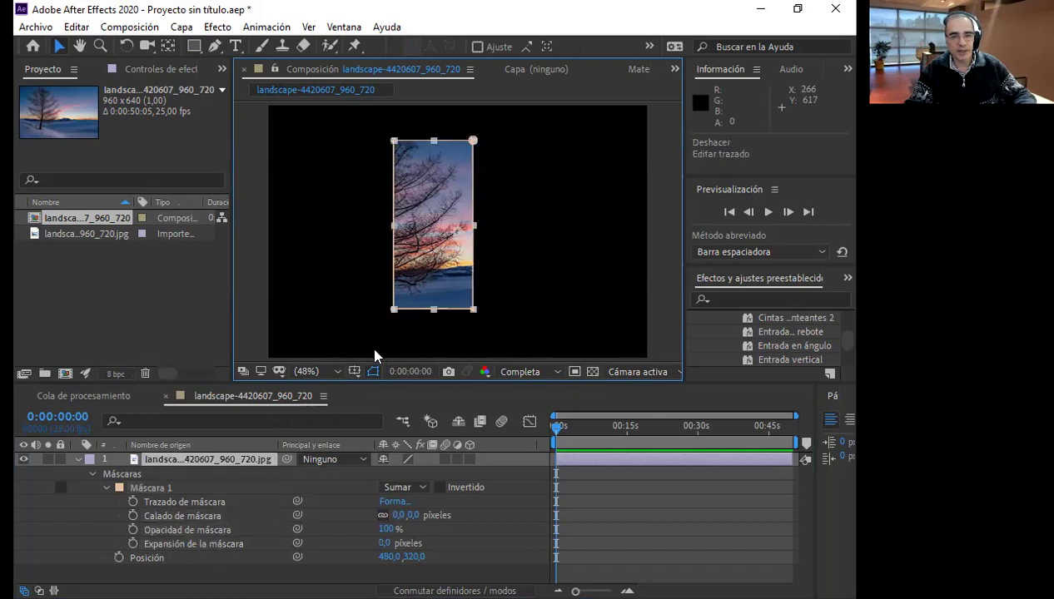
{"action": "key", "text": "ctrl+z"}
{"action": "key", "text": "ctrl+z"}
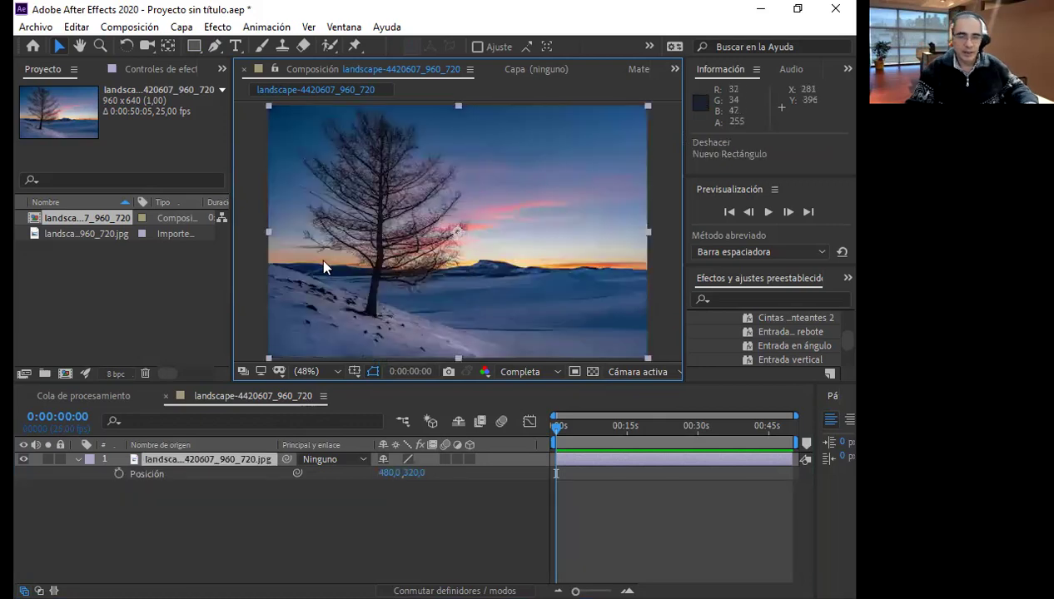
{"action": "left_click", "coordinate": [118, 280]}
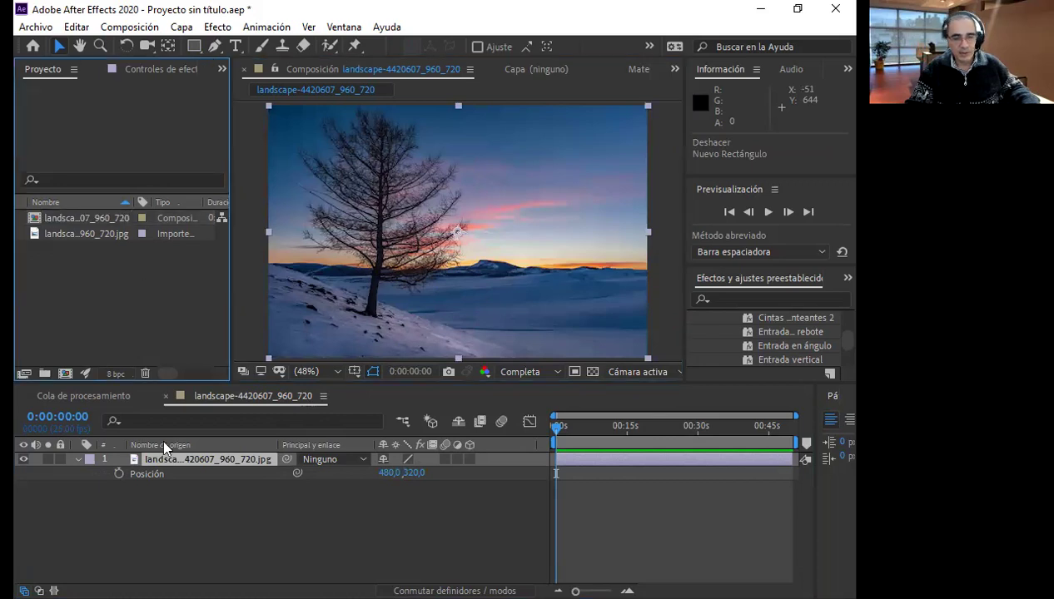
{"action": "left_click", "coordinate": [188, 462]}
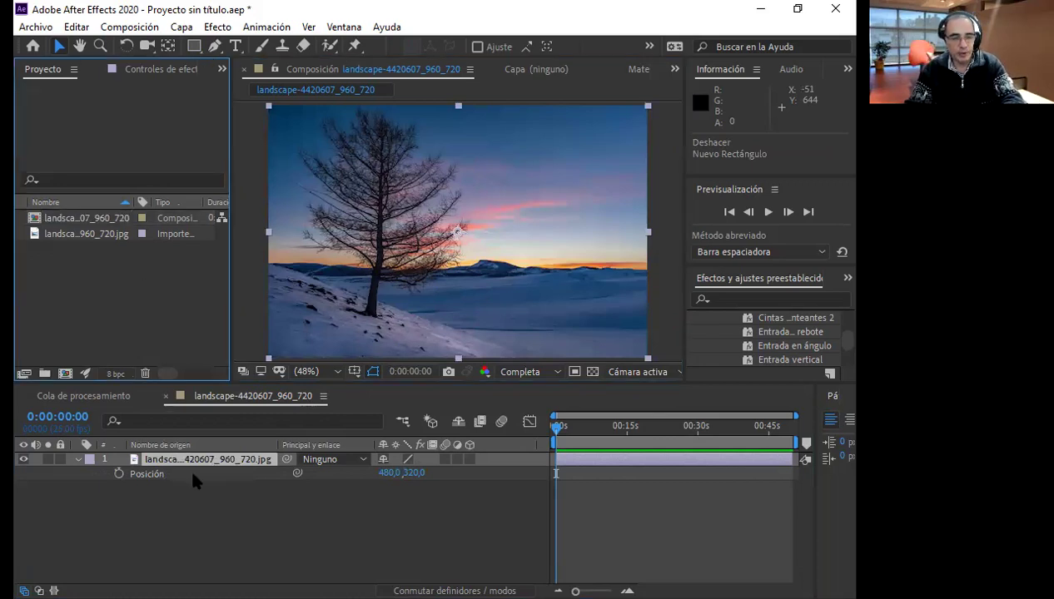
- Delete the landscape layer and import 3.mp4 and 4.mp4 from folder 5
{"action": "key", "text": "Delete"}
{"action": "double_click", "coordinate": [115, 291]}
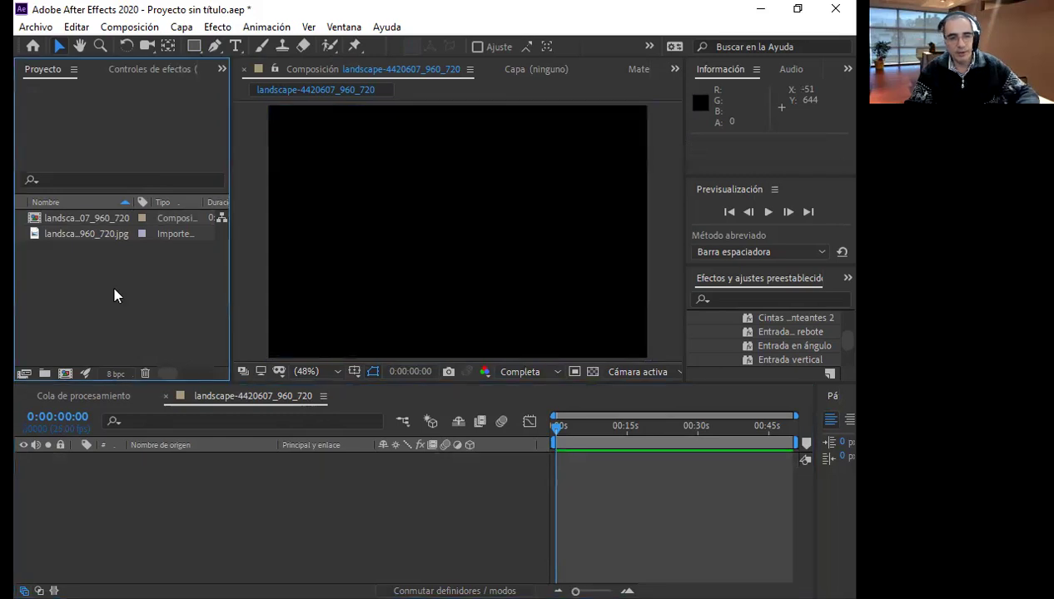
{"action": "double_click", "coordinate": [207, 171]}
{"action": "mouse_move", "coordinate": [209, 259]}
{"action": "left_mouse_down"}
{"action": "mouse_move", "coordinate": [290, 176]}
{"action": "mouse_move", "coordinate": [365, 181]}
{"action": "left_mouse_up"}
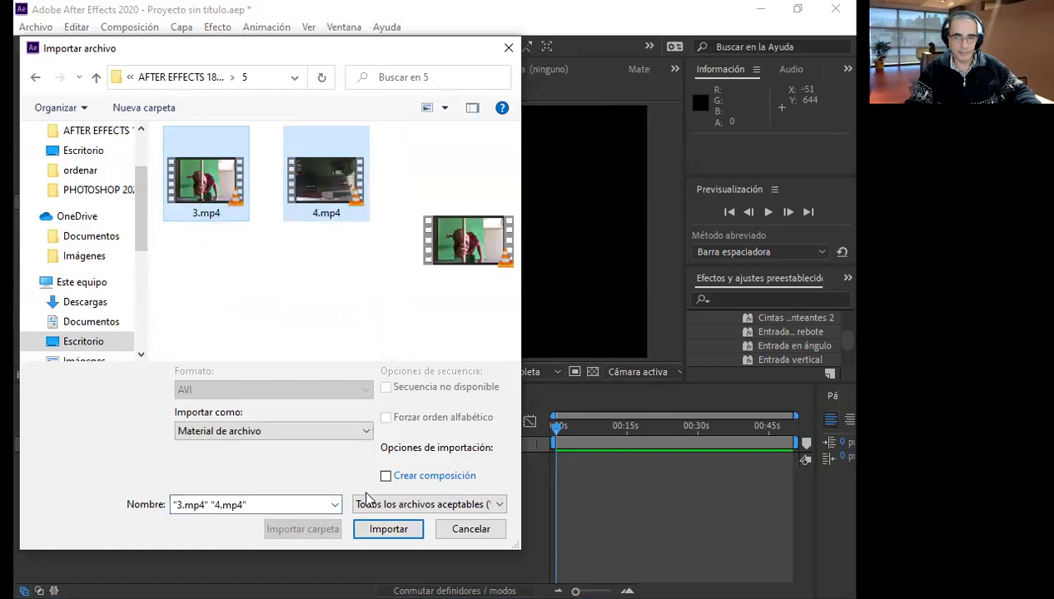
{"action": "left_click", "coordinate": [389, 530]}
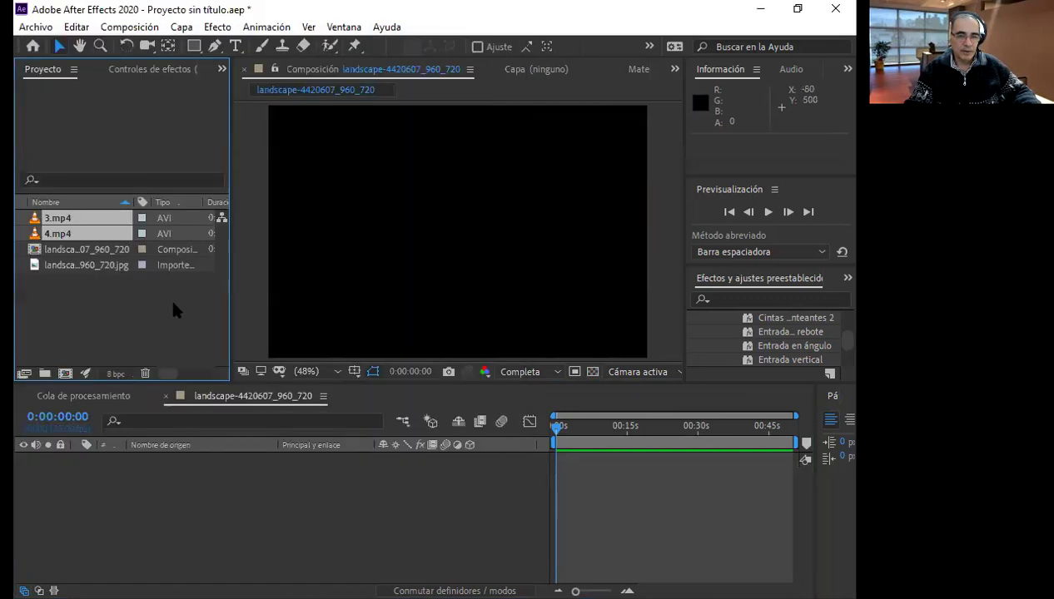
{"action": "left_click", "coordinate": [170, 296]}
- Create composition 4 from the 4.mp4 street clip and preview it
{"action": "left_click", "coordinate": [63, 224]}
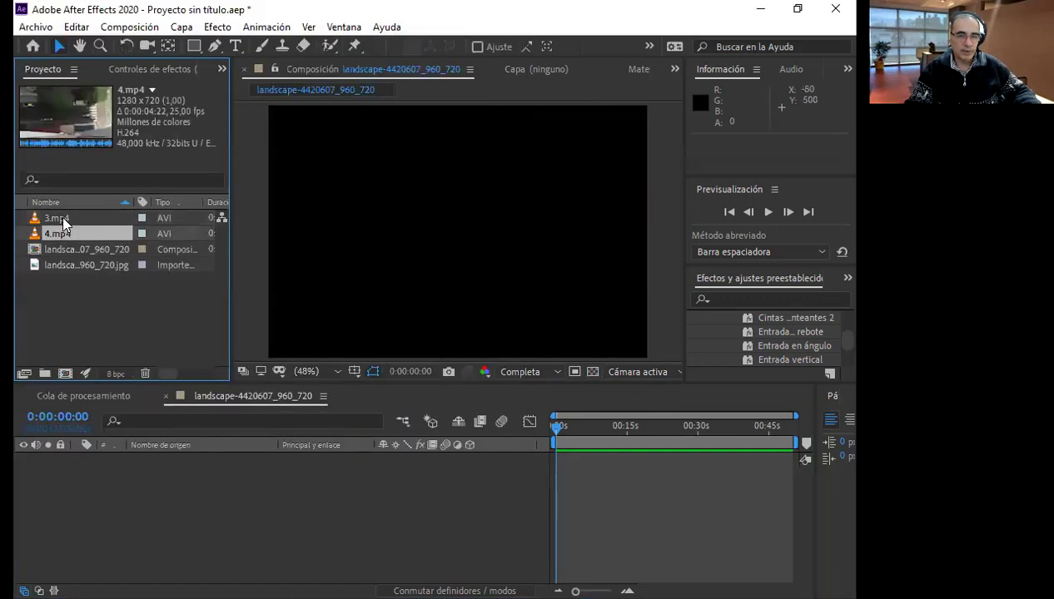
{"action": "left_click", "coordinate": [62, 216]}
{"action": "left_click", "coordinate": [63, 232]}
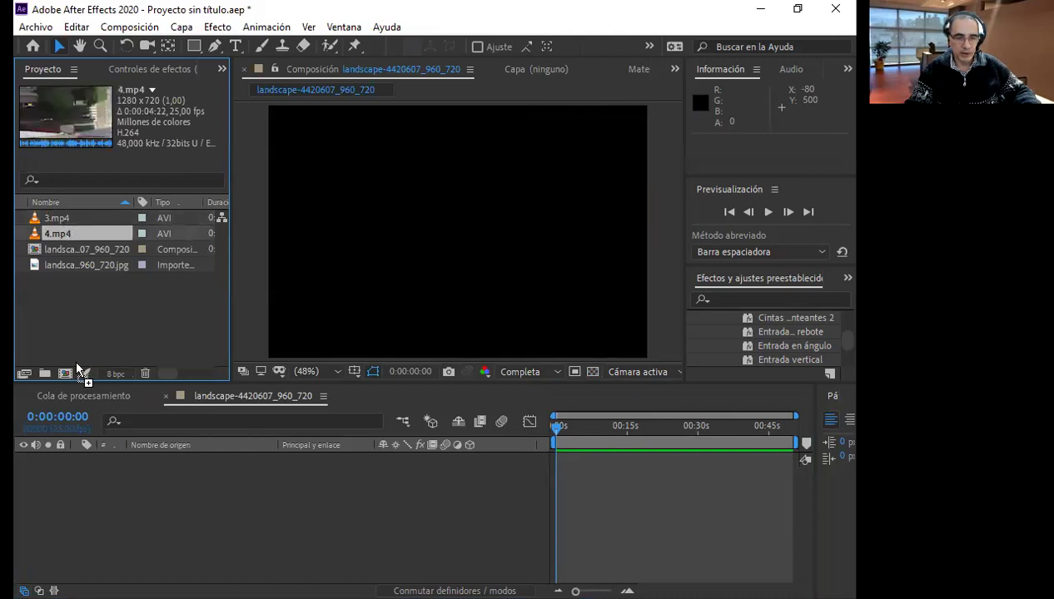
{"action": "left_click_drag", "start_coordinate": [64, 236], "coordinate": [65, 373]}
{"action": "key", "text": "space"}
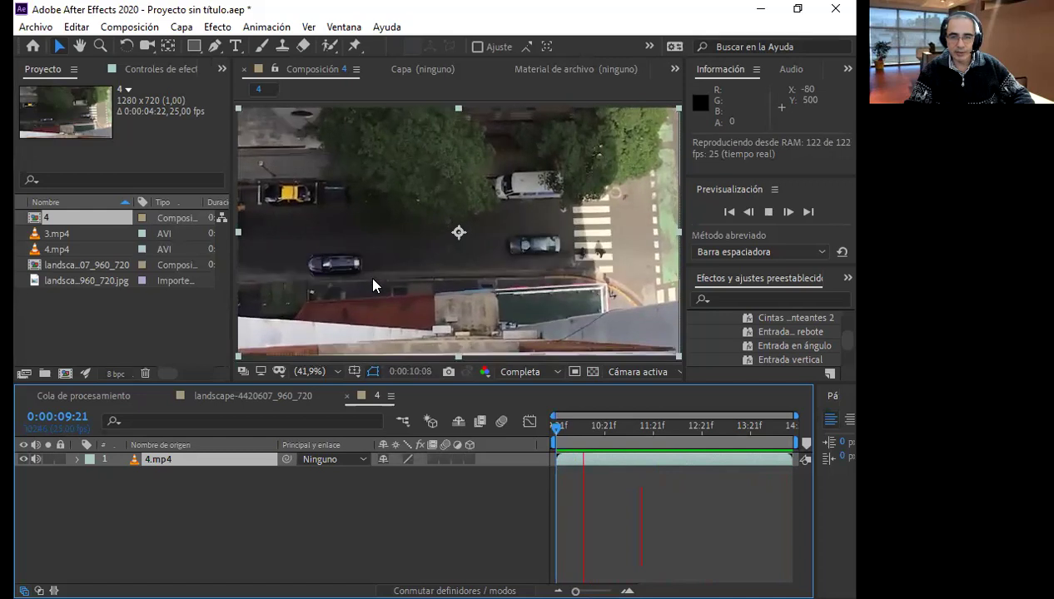
- Place 3.mp4 above 4.mp4 in composition 4 and preview the combined footage
{"action": "key", "text": "space"}
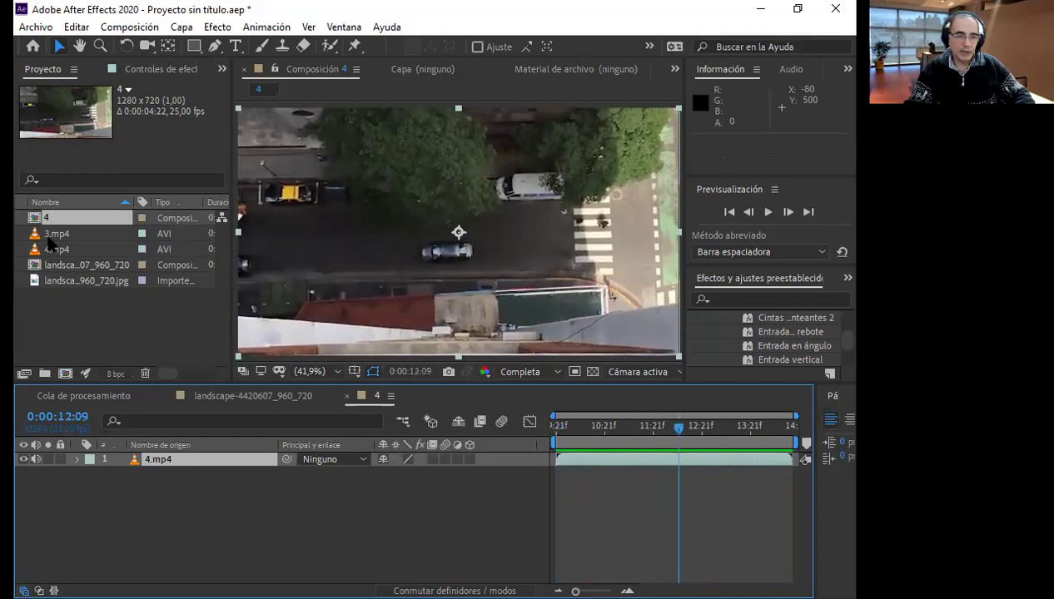
{"action": "left_click", "coordinate": [53, 239]}
{"action": "left_click_drag", "start_coordinate": [83, 231], "coordinate": [128, 452]}
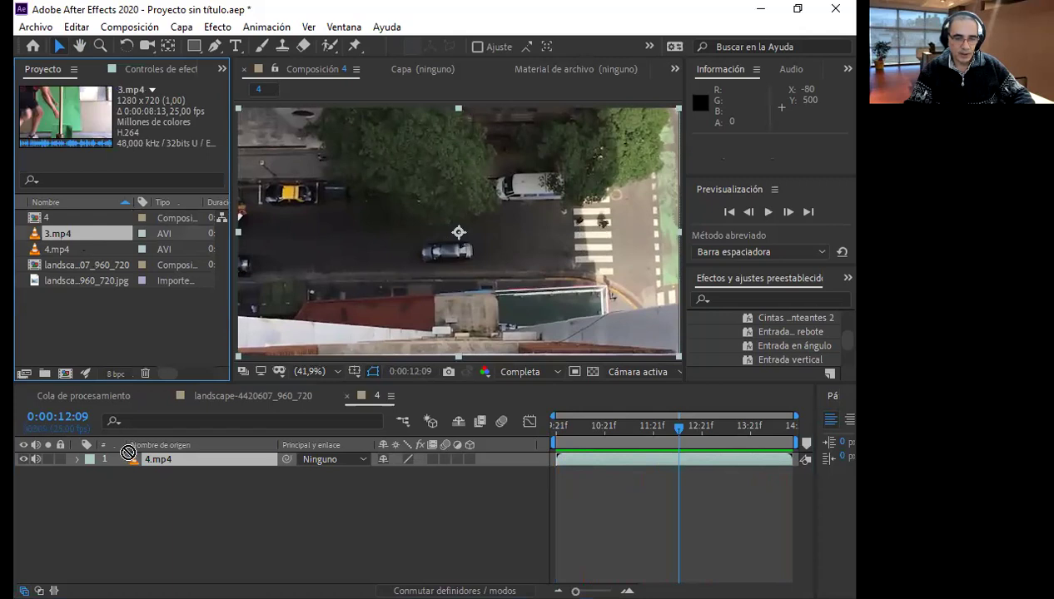
{"action": "left_click_drag", "start_coordinate": [128, 452], "coordinate": [133, 465]}
{"action": "key", "text": "space"}
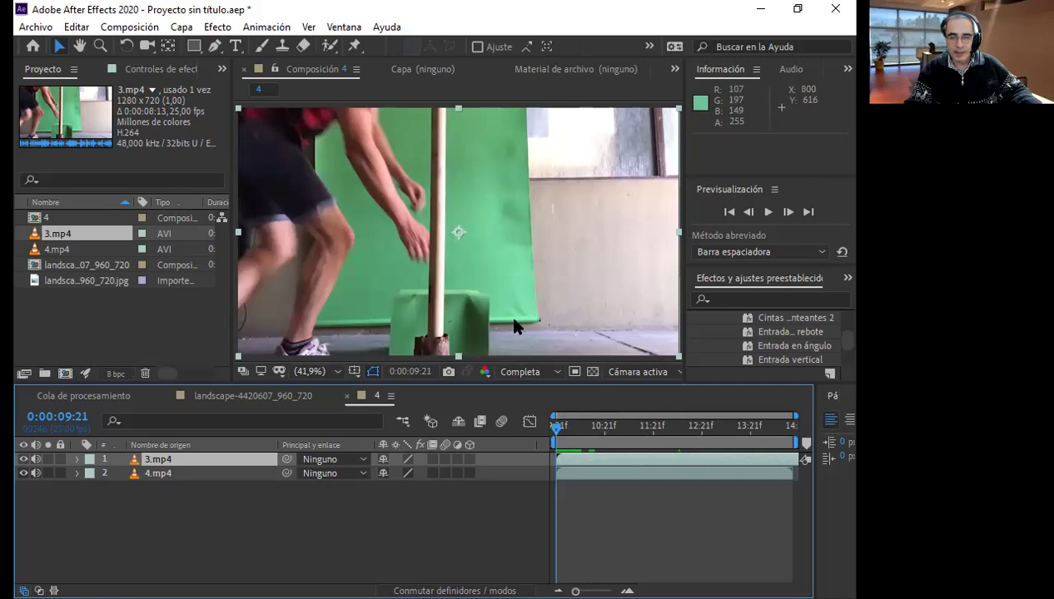
{"action": "mouse_move", "coordinate": [557, 430]}
{"action": "left_mouse_down"}
{"action": "mouse_move", "coordinate": [625, 448]}
{"action": "mouse_move", "coordinate": [666, 438]}
{"action": "mouse_move", "coordinate": [706, 449]}
{"action": "mouse_move", "coordinate": [690, 441]}
{"action": "left_mouse_up"}
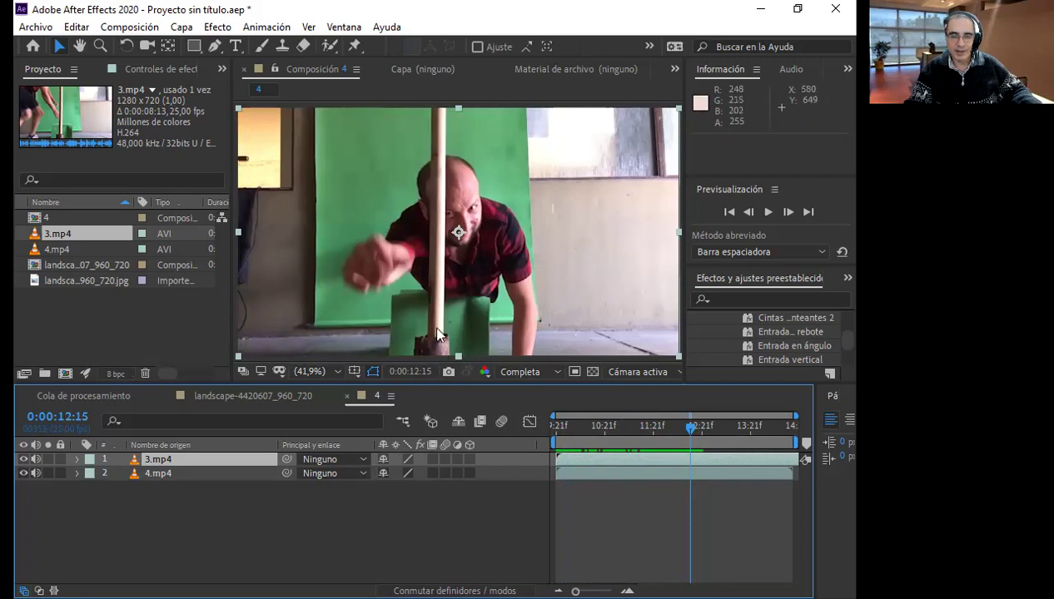
- Scrub through the man's climb and toggle 3.mp4's visibility to compare with the street
{"action": "left_click", "coordinate": [698, 425]}
{"action": "left_click_drag", "start_coordinate": [698, 428], "coordinate": [788, 448]}
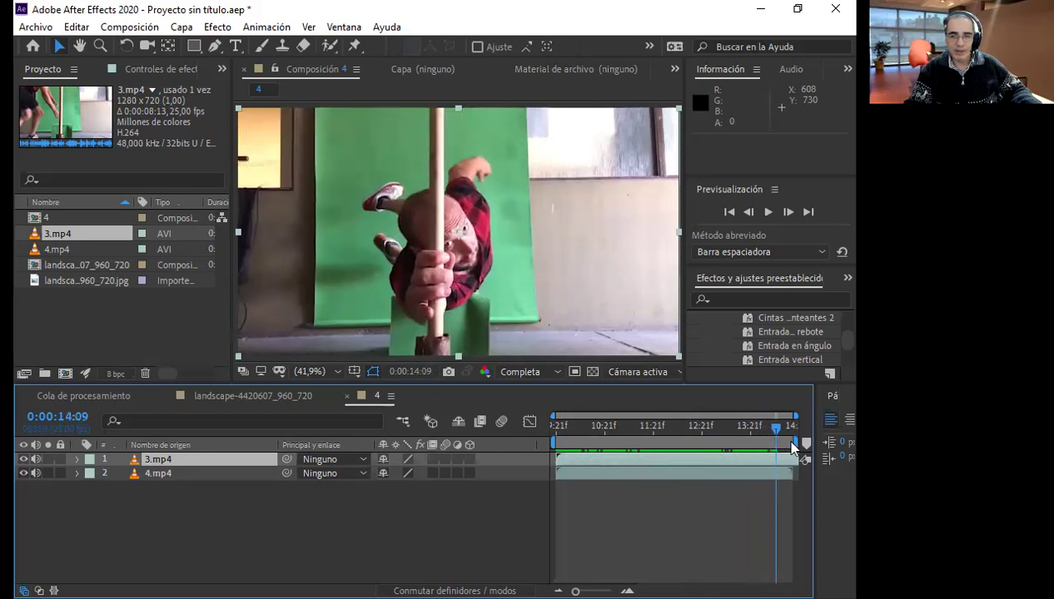
{"action": "left_click_drag", "start_coordinate": [789, 448], "coordinate": [778, 441]}
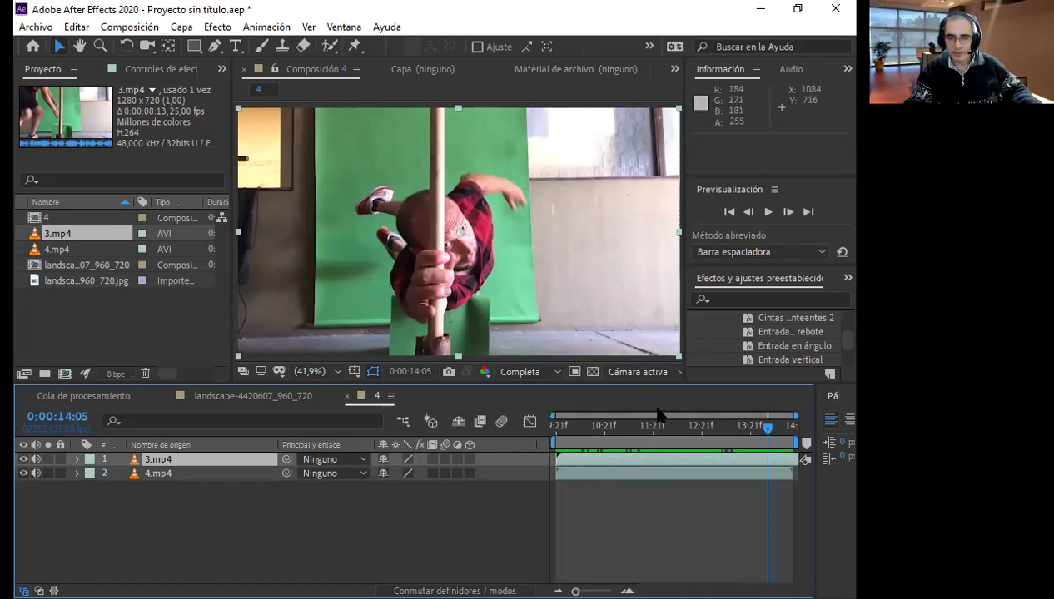
{"action": "mouse_move", "coordinate": [653, 425]}
{"action": "left_mouse_down"}
{"action": "mouse_move", "coordinate": [566, 425]}
{"action": "mouse_move", "coordinate": [578, 434]}
{"action": "left_mouse_up"}
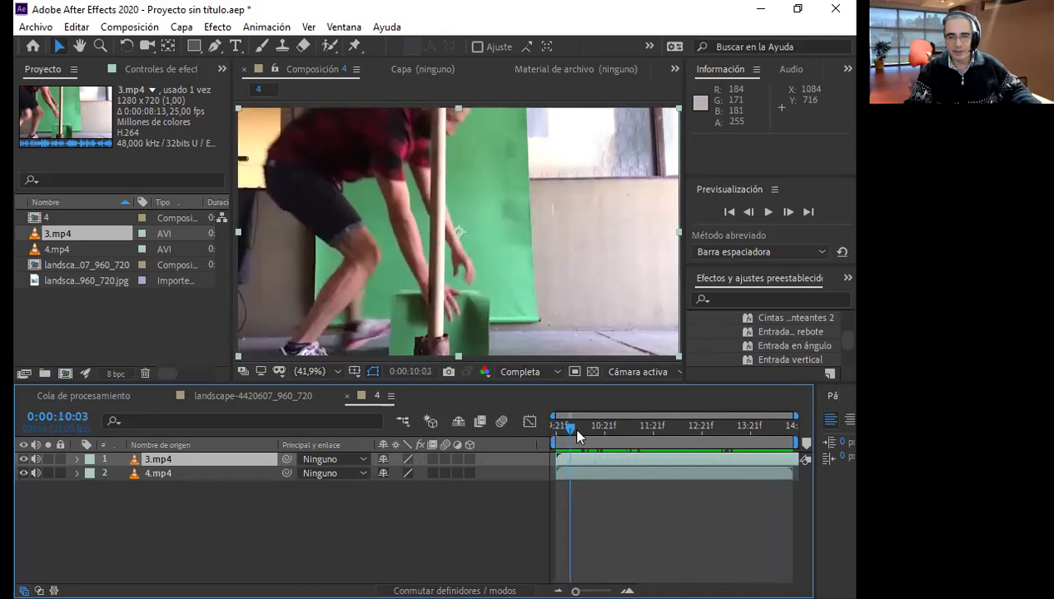
{"action": "left_click_drag", "start_coordinate": [578, 435], "coordinate": [607, 433]}
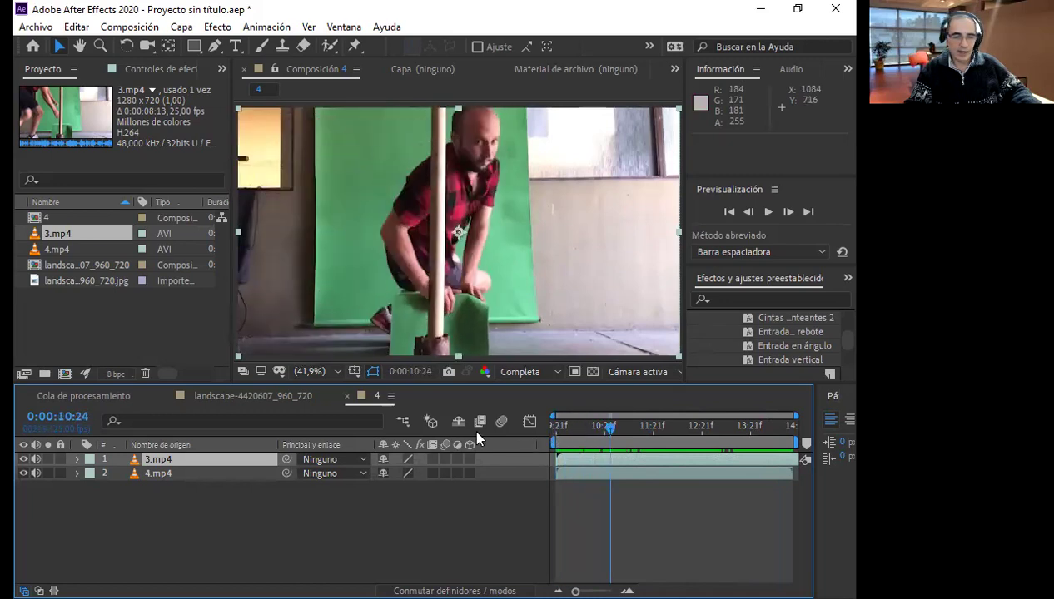
{"action": "left_click", "coordinate": [21, 460]}
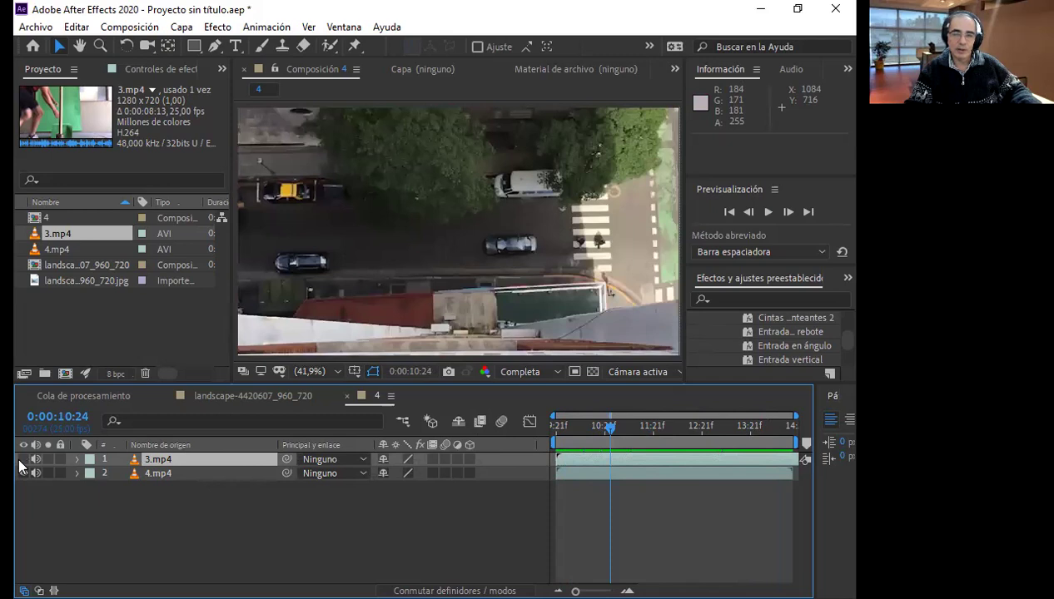
{"action": "left_click", "coordinate": [22, 459]}
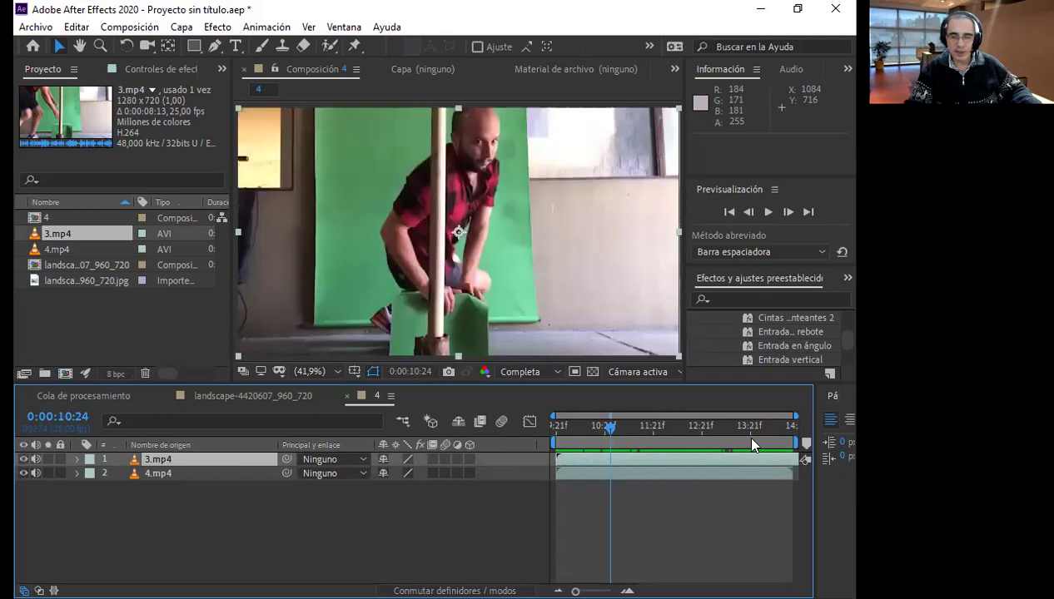
- Slide the 3.mp4 layer earlier to span 0:00:05:12–0:00:13:24 and enlarge the viewer
{"action": "left_click_drag", "start_coordinate": [590, 445], "coordinate": [556, 444]}
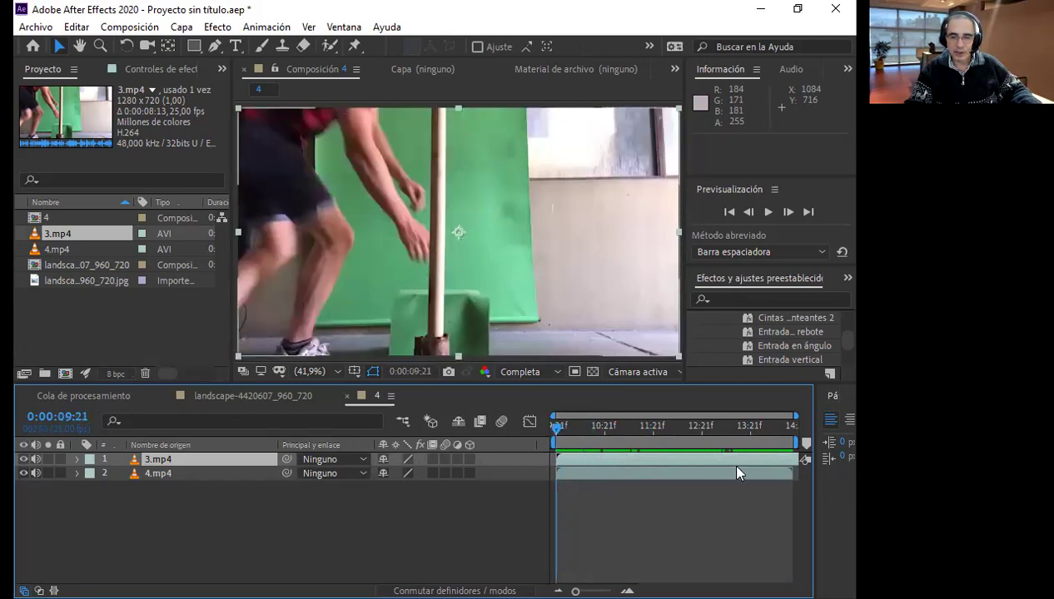
{"action": "left_click_drag", "start_coordinate": [717, 457], "coordinate": [579, 458]}
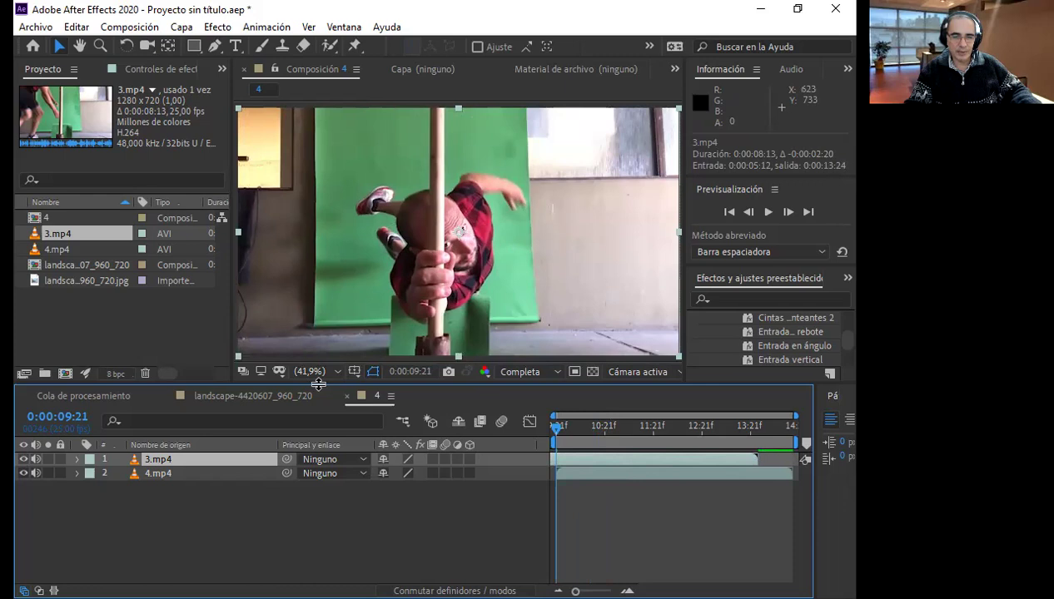
{"action": "left_click_drag", "start_coordinate": [318, 384], "coordinate": [316, 421]}
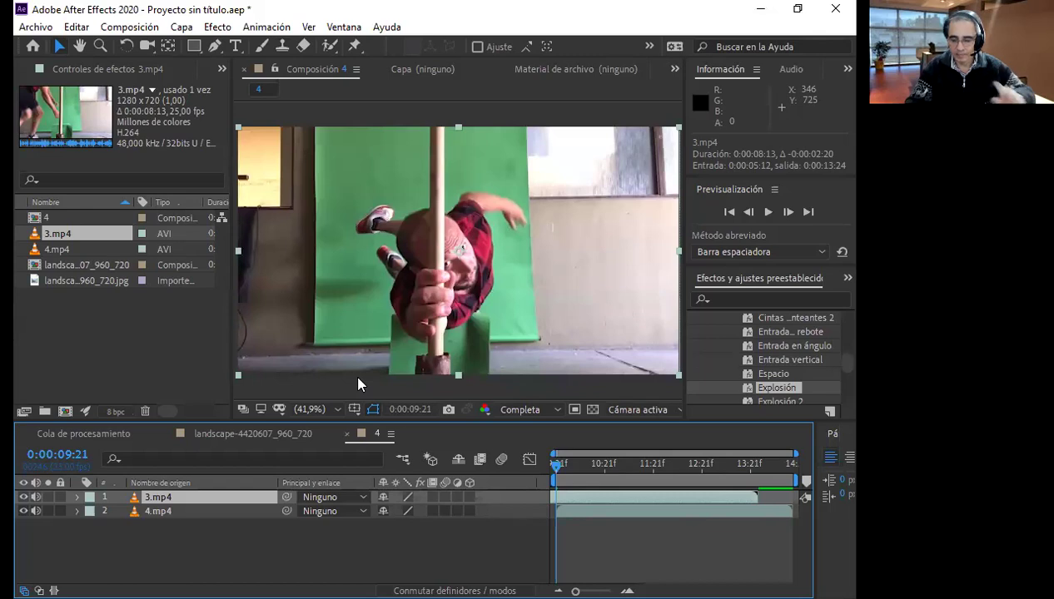
{"action": "left_click", "coordinate": [193, 46]}
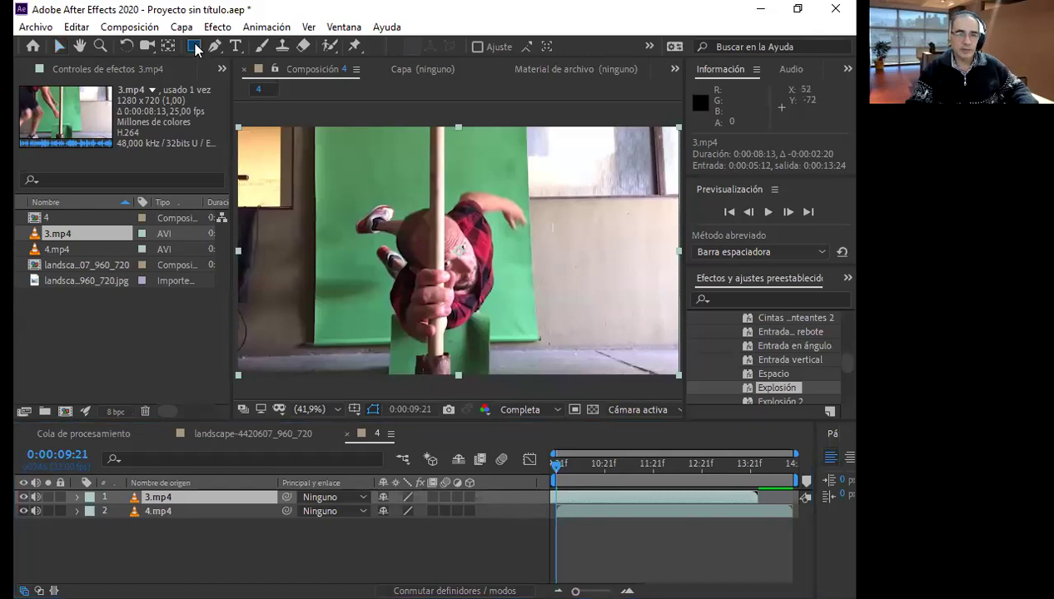
{"action": "left_click_drag", "start_coordinate": [317, 116], "coordinate": [325, 132]}
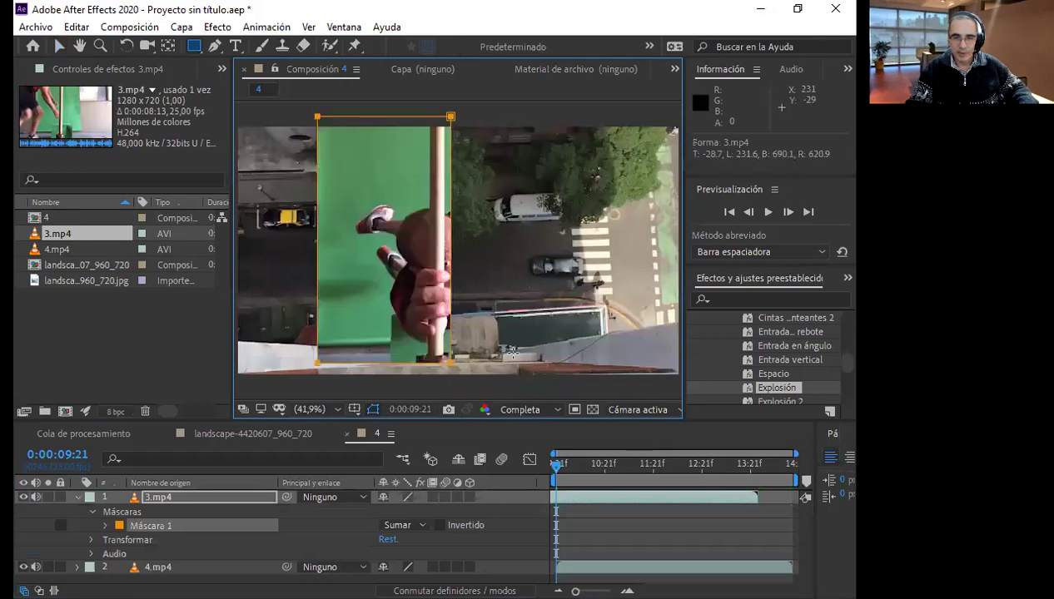
{"action": "left_click_drag", "start_coordinate": [448, 363], "coordinate": [529, 342]}
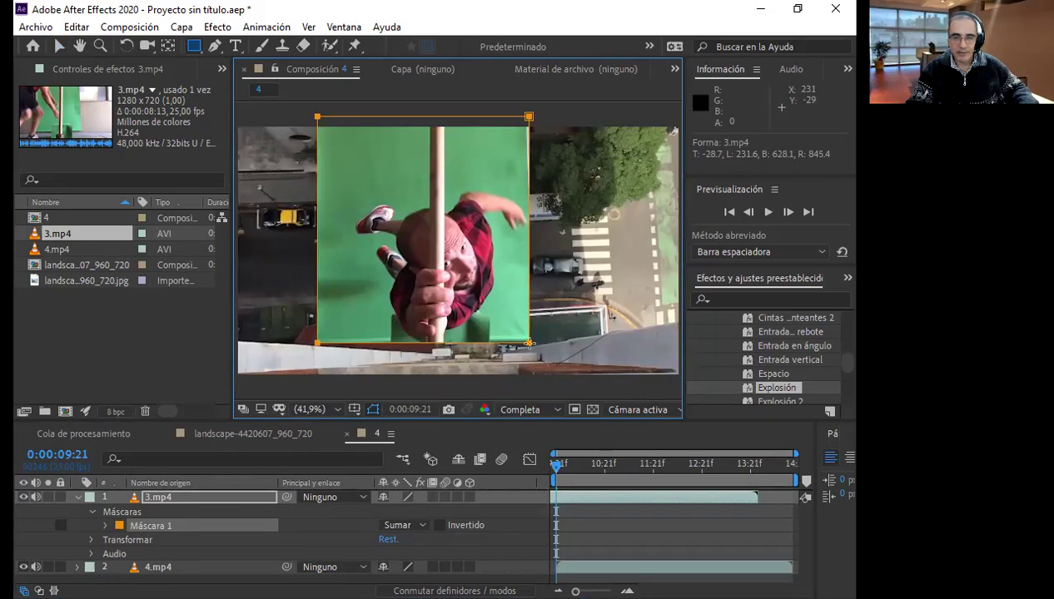
{"action": "left_click_drag", "start_coordinate": [529, 342], "coordinate": [528, 343]}
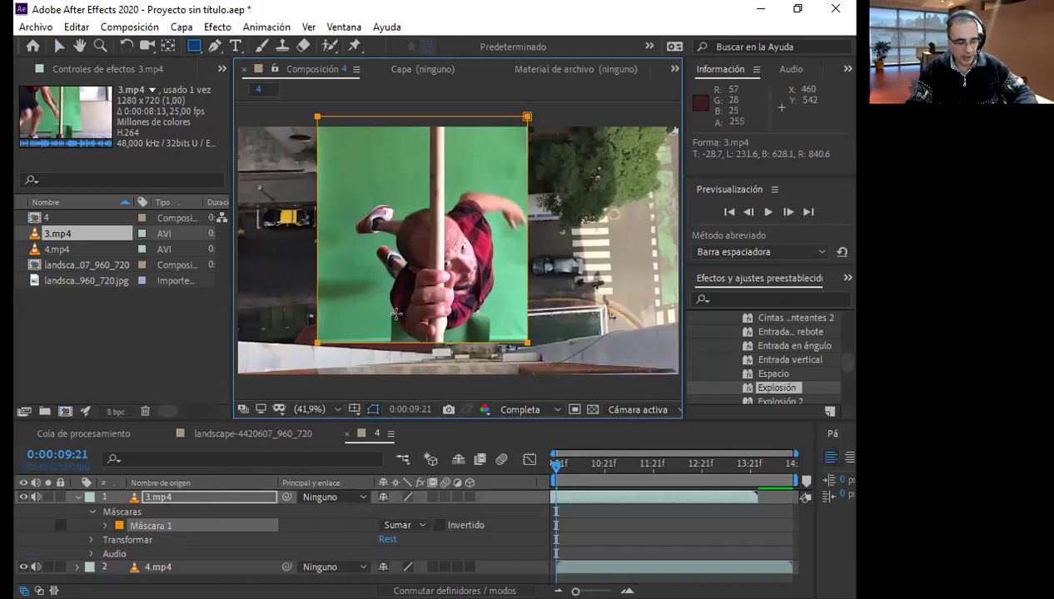
{"action": "key", "text": "ctrl+z"}
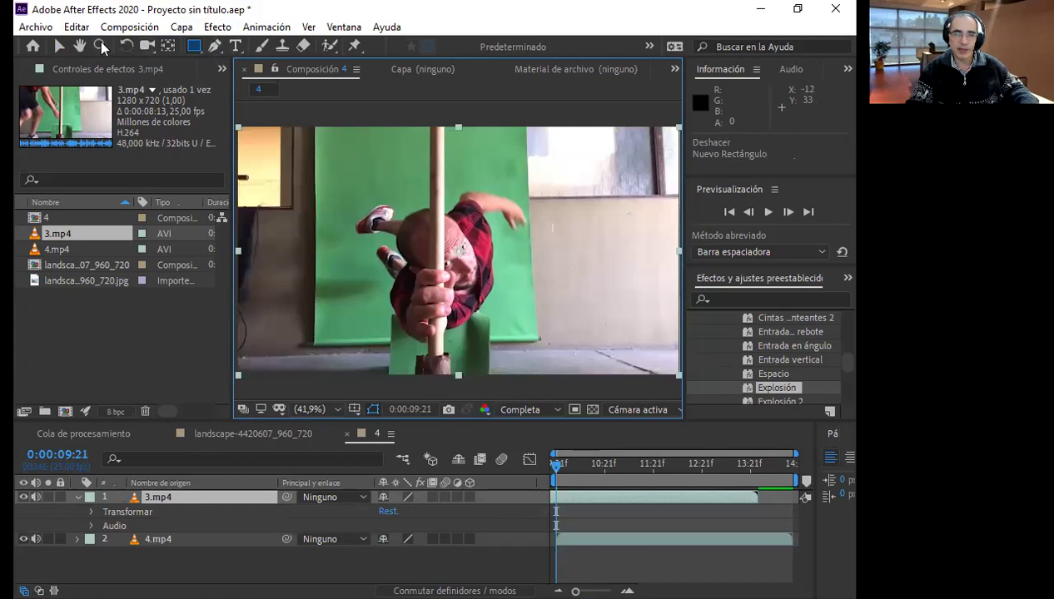
- Draw a closed eight-point Pen mask on 3.mp4 around the green backdrop and pole base
{"action": "left_click", "coordinate": [215, 46]}
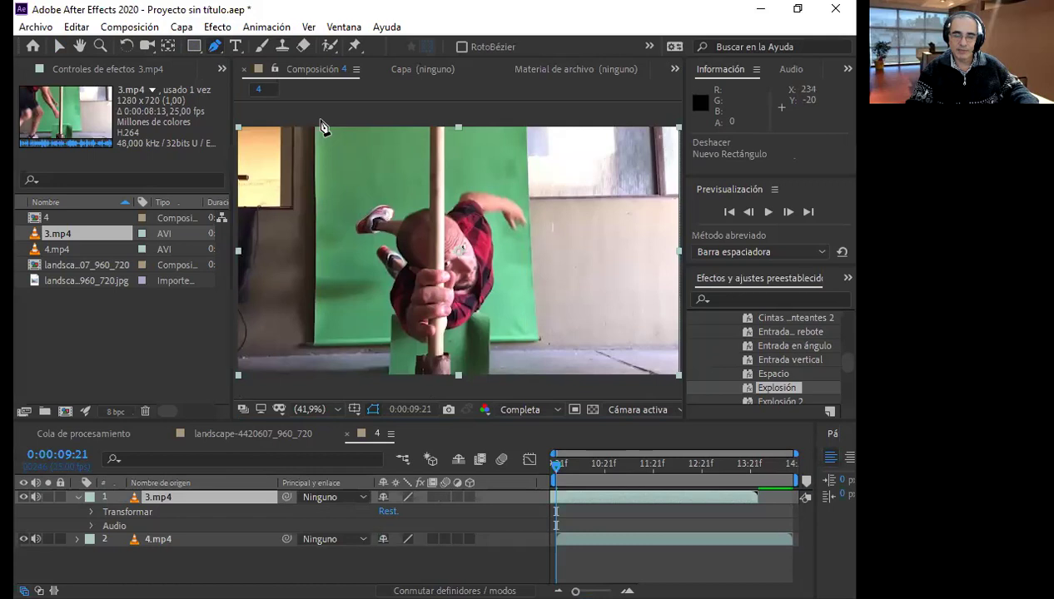
{"action": "left_click", "coordinate": [319, 120]}
{"action": "left_click", "coordinate": [324, 337]}
{"action": "left_click", "coordinate": [388, 334]}
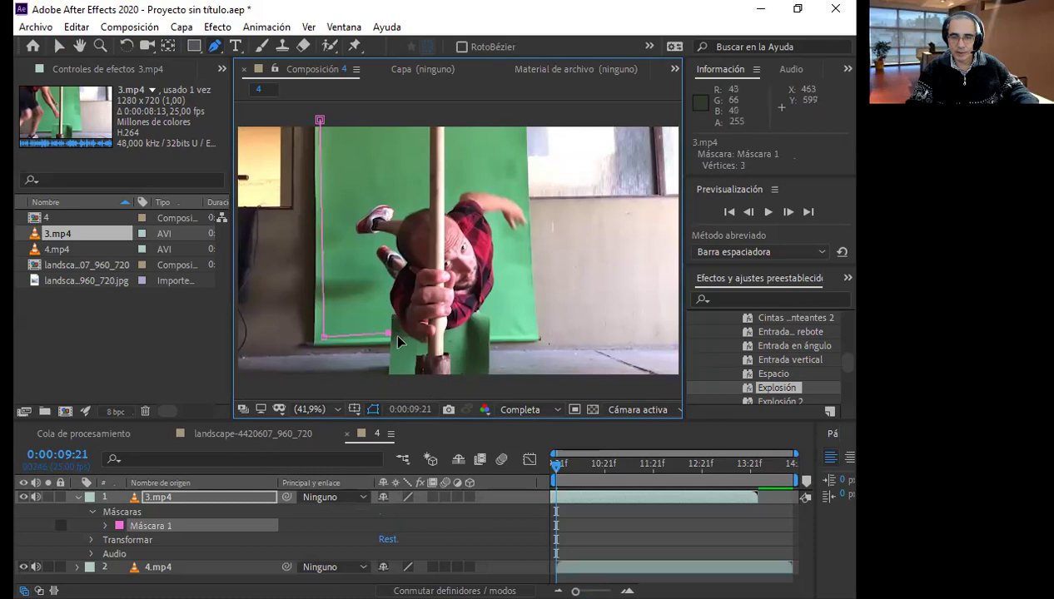
{"action": "left_click", "coordinate": [392, 382]}
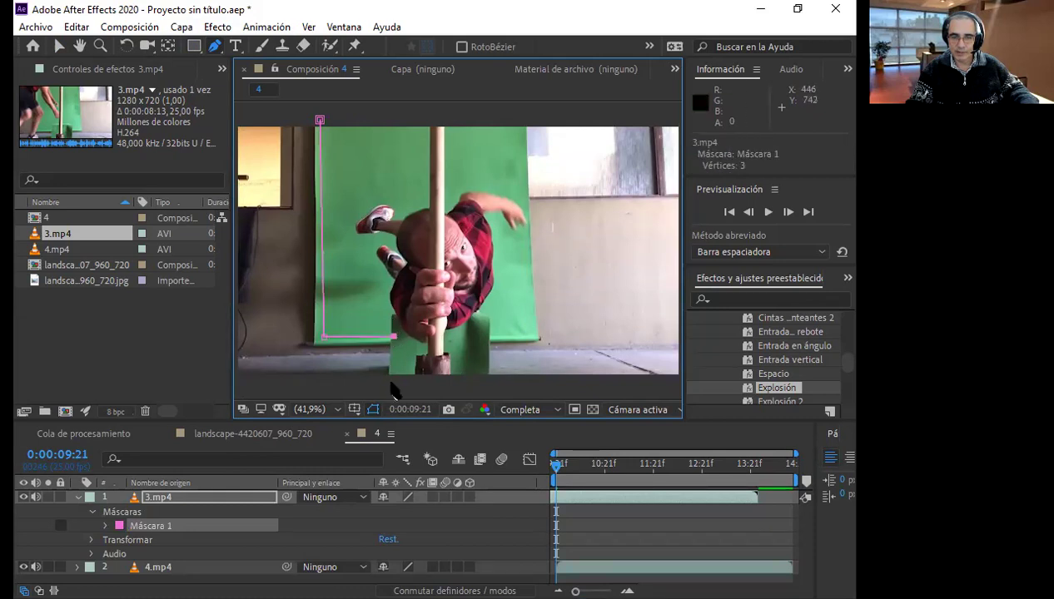
{"action": "left_click", "coordinate": [482, 385]}
{"action": "left_click", "coordinate": [485, 330]}
{"action": "left_click", "coordinate": [537, 332]}
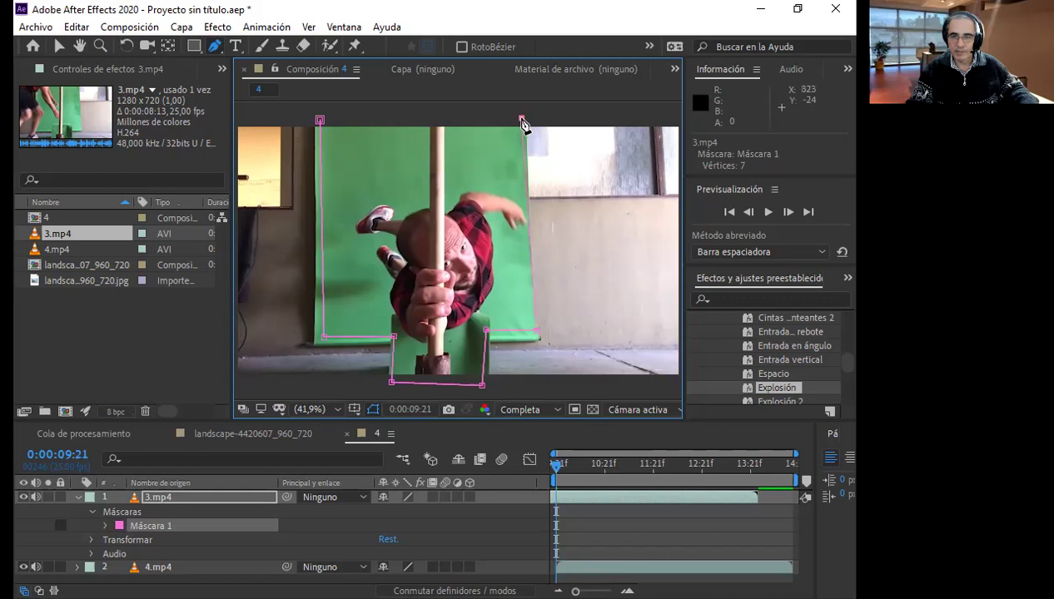
{"action": "left_click", "coordinate": [321, 120]}
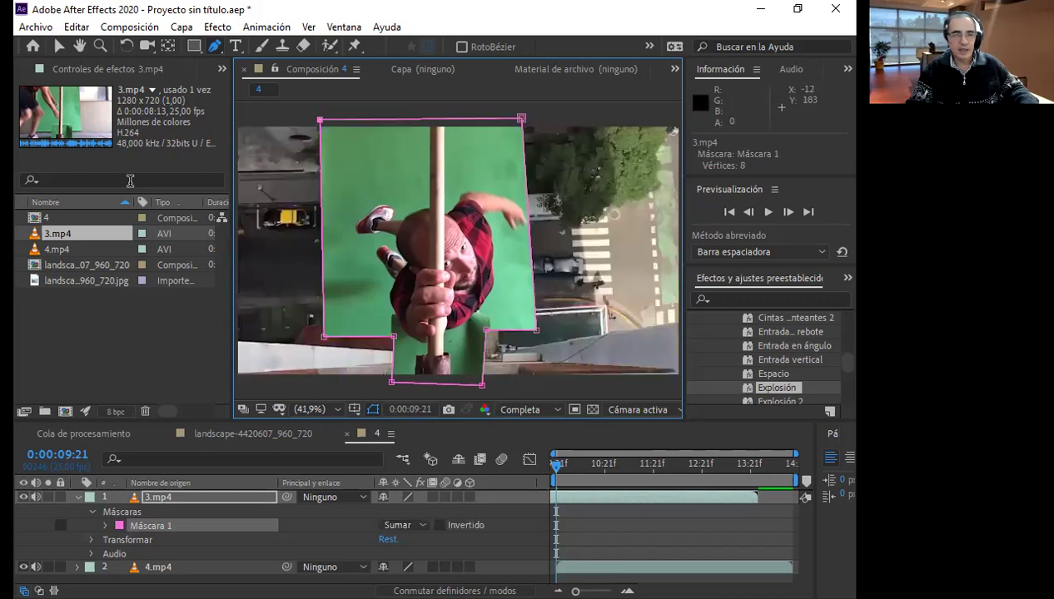
- Return to the Selection tool, deselect 3.mp4, and hide the mask outlines in the viewer
{"action": "left_click", "coordinate": [58, 46]}
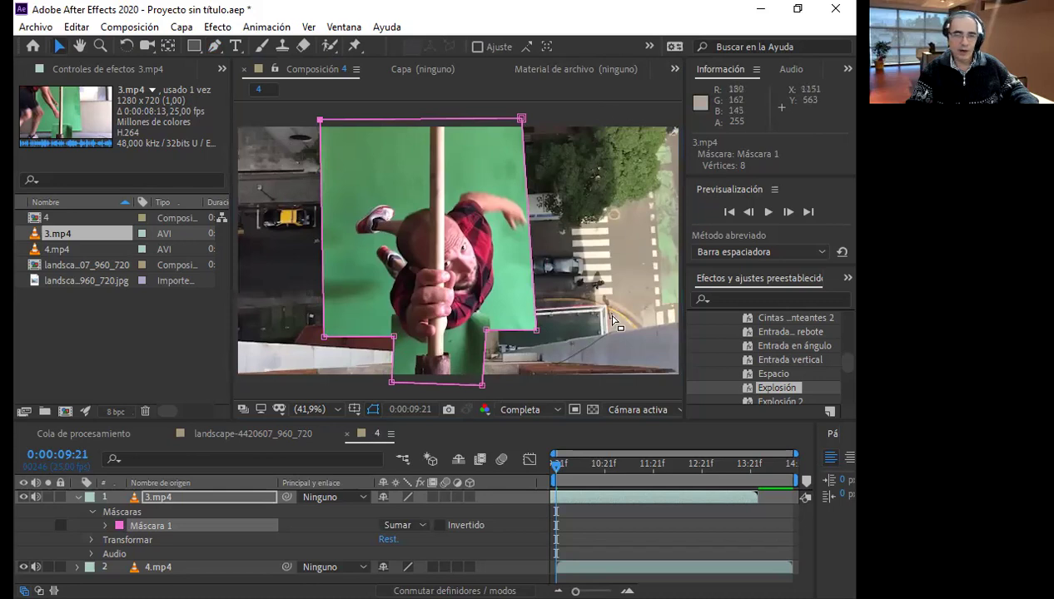
{"action": "left_click", "coordinate": [184, 304]}
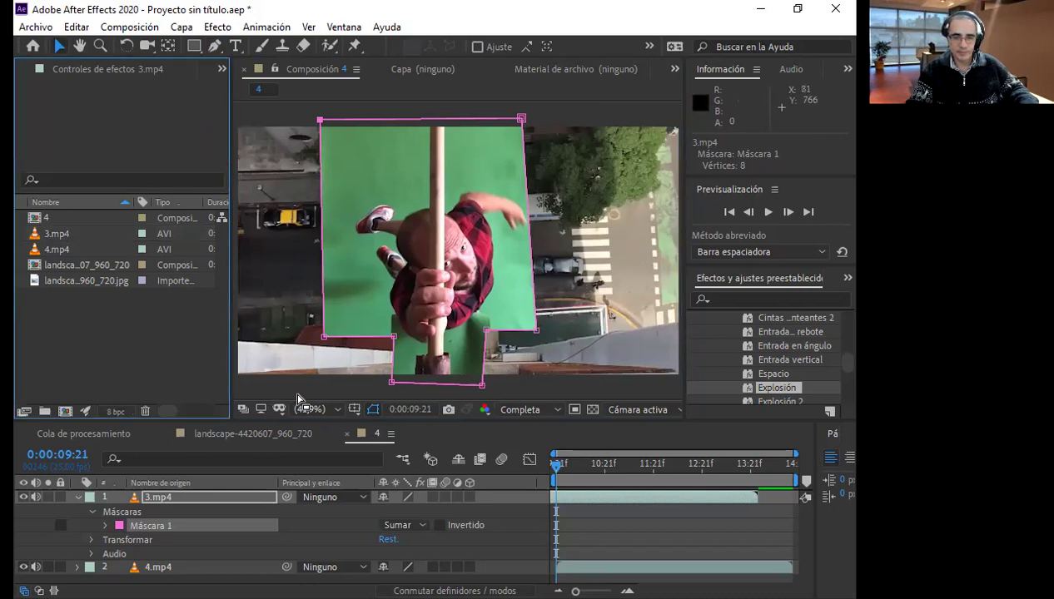
{"action": "left_click", "coordinate": [372, 409]}
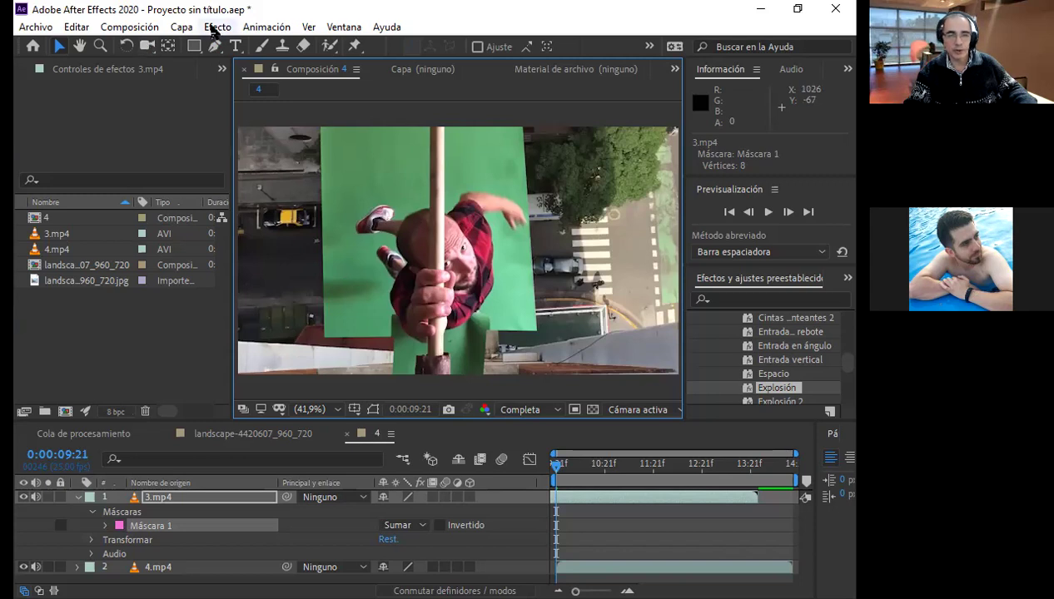
- Apply Efecto > Clave > Keylight (1.2) to 3.mp4 and sample the green backdrop as Screen Colour
{"action": "left_click", "coordinate": [214, 29]}
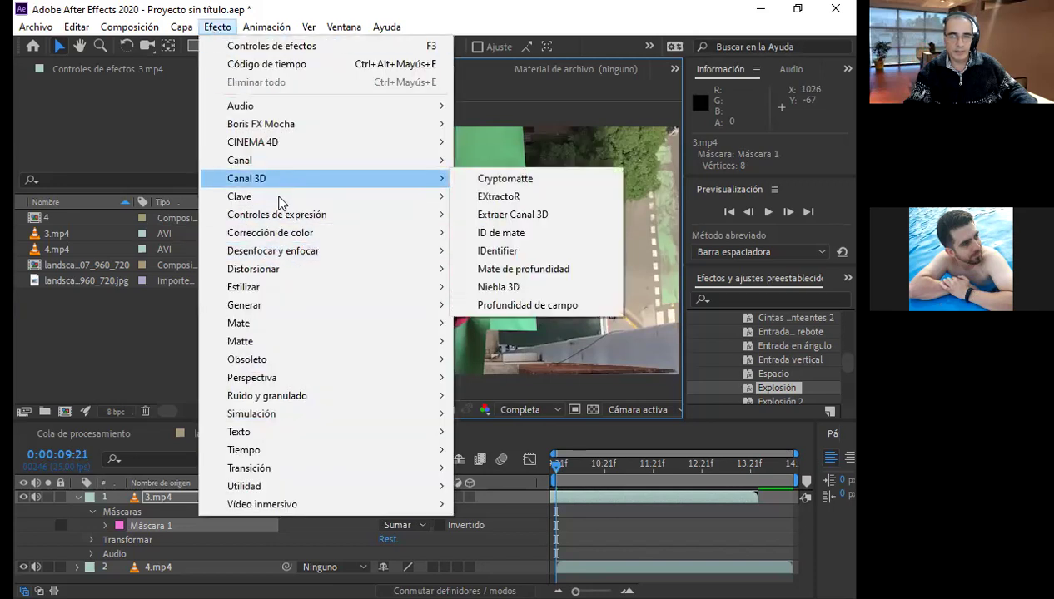
{"action": "mouse_move", "coordinate": [280, 202]}
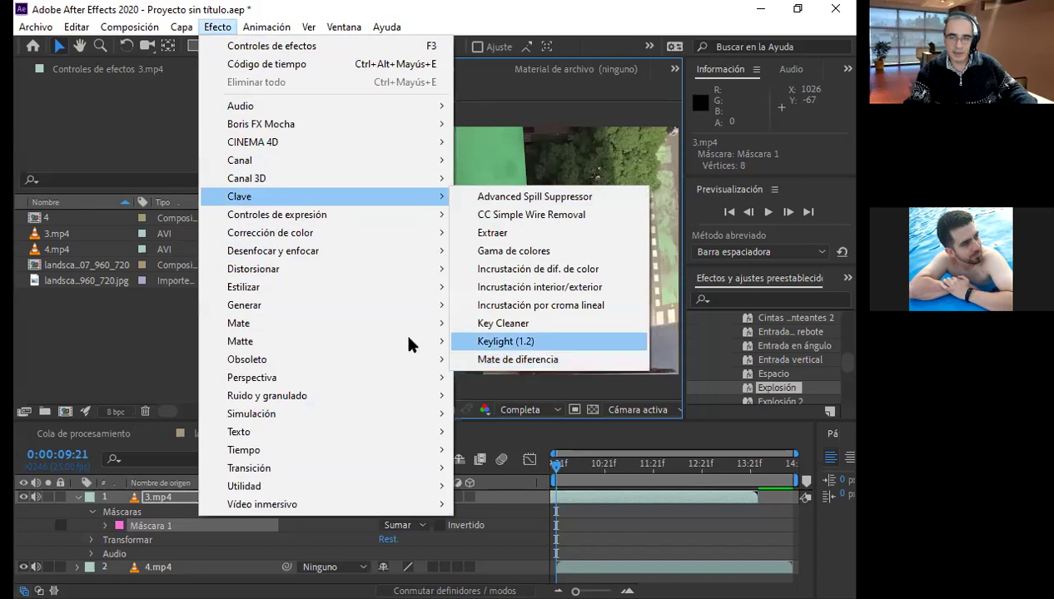
{"action": "left_click", "coordinate": [552, 343]}
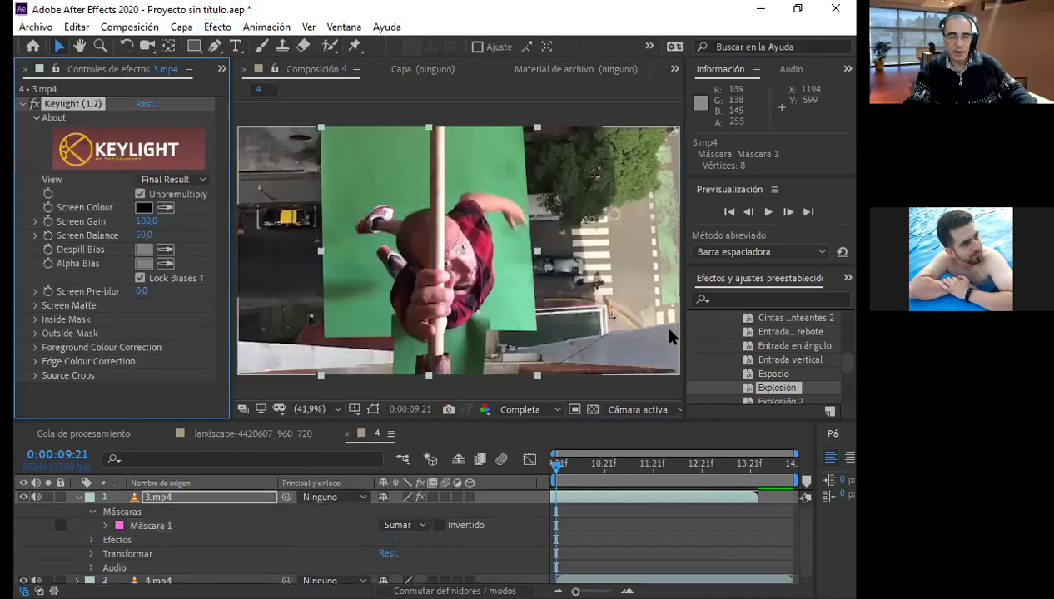
{"action": "left_click", "coordinate": [166, 209]}
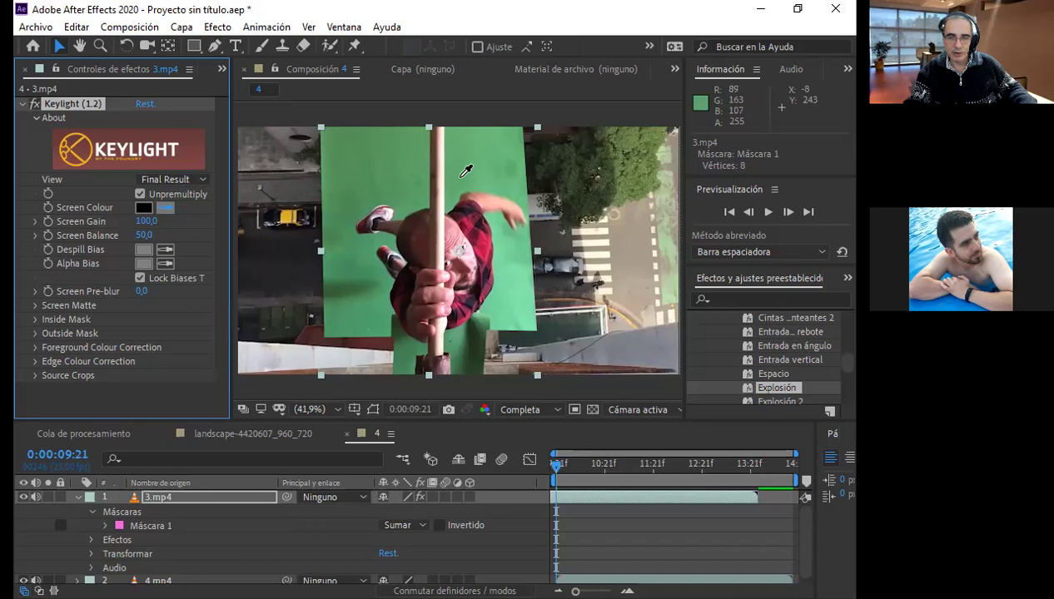
{"action": "left_click", "coordinate": [462, 176]}
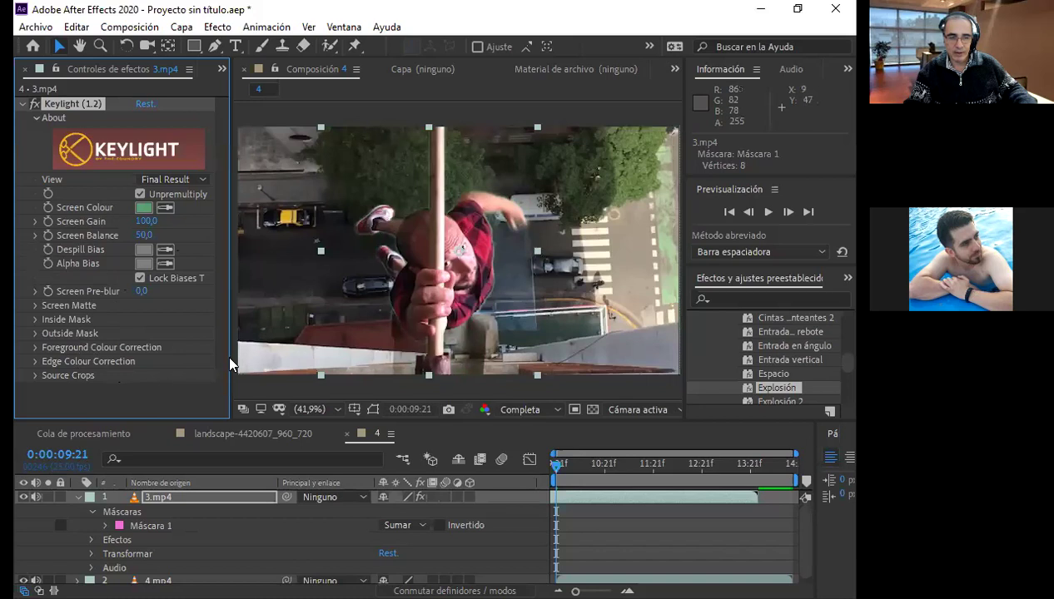
- In Keylight's Screen Matte, raise Clip Black to about 74 and set Clip White just below 100
{"action": "left_click", "coordinate": [35, 306]}
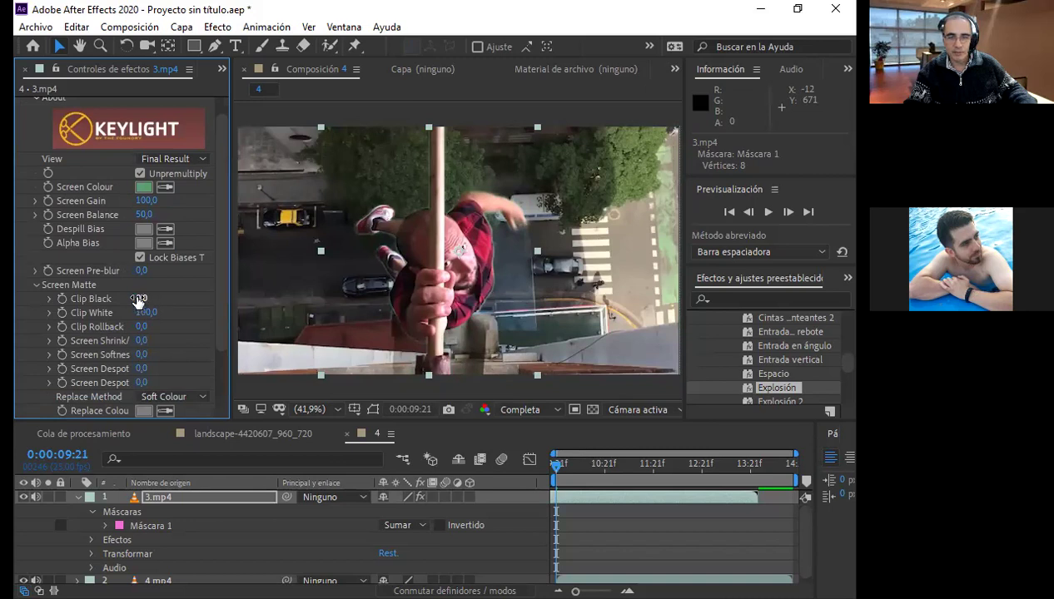
{"action": "left_click_drag", "start_coordinate": [146, 298], "coordinate": [170, 299]}
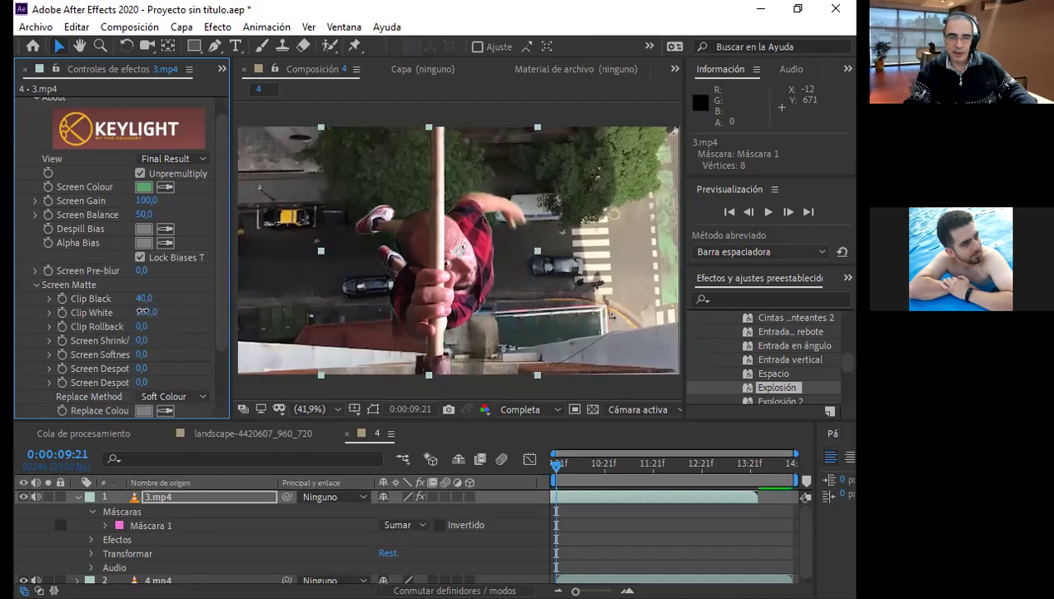
{"action": "left_click_drag", "start_coordinate": [138, 312], "coordinate": [147, 311]}
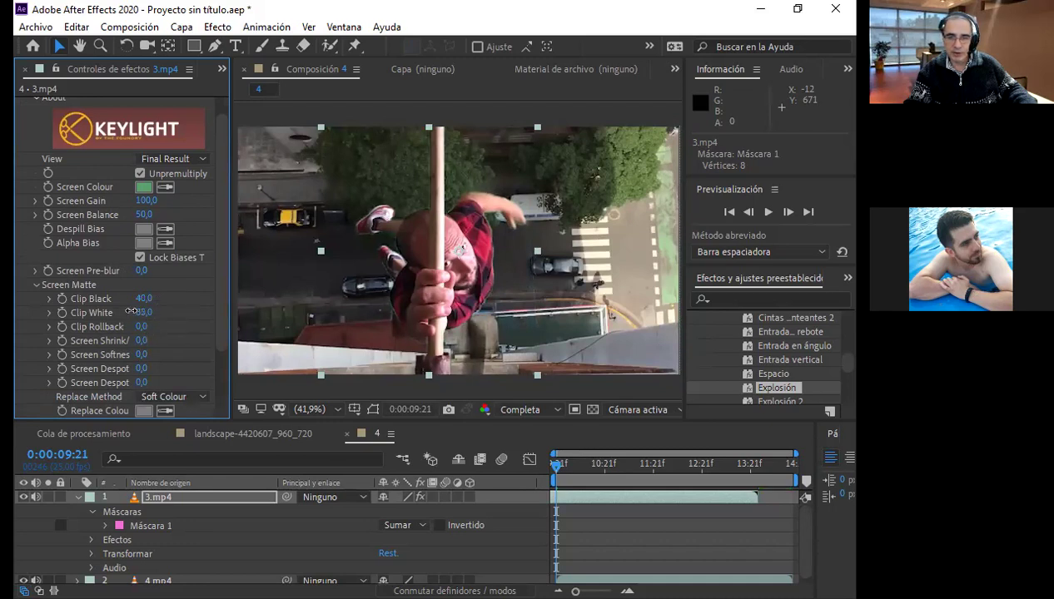
{"action": "left_click_drag", "start_coordinate": [149, 312], "coordinate": [156, 312]}
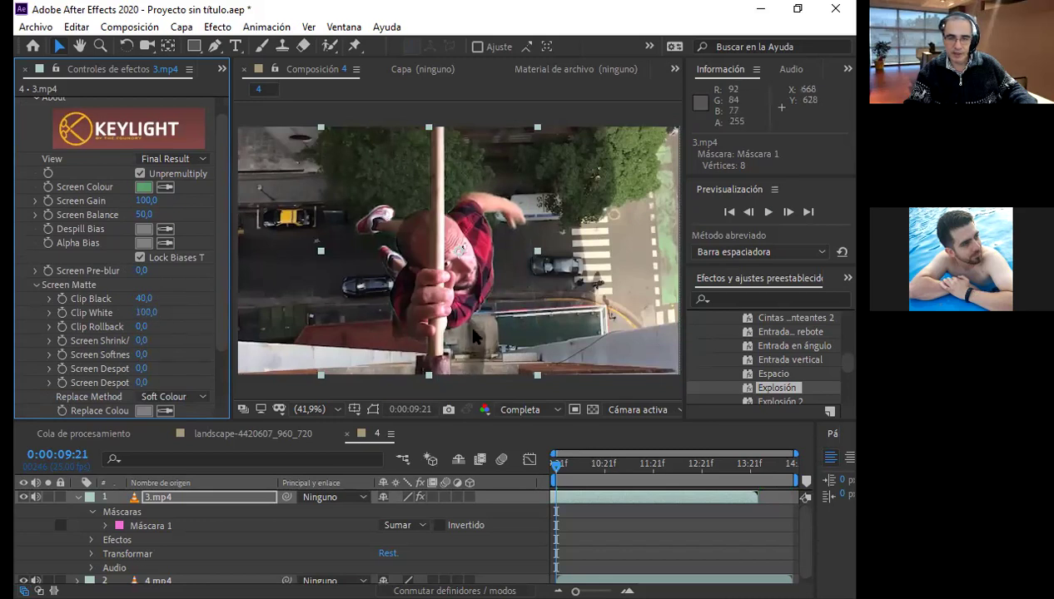
{"action": "left_click_drag", "start_coordinate": [143, 299], "coordinate": [174, 302]}
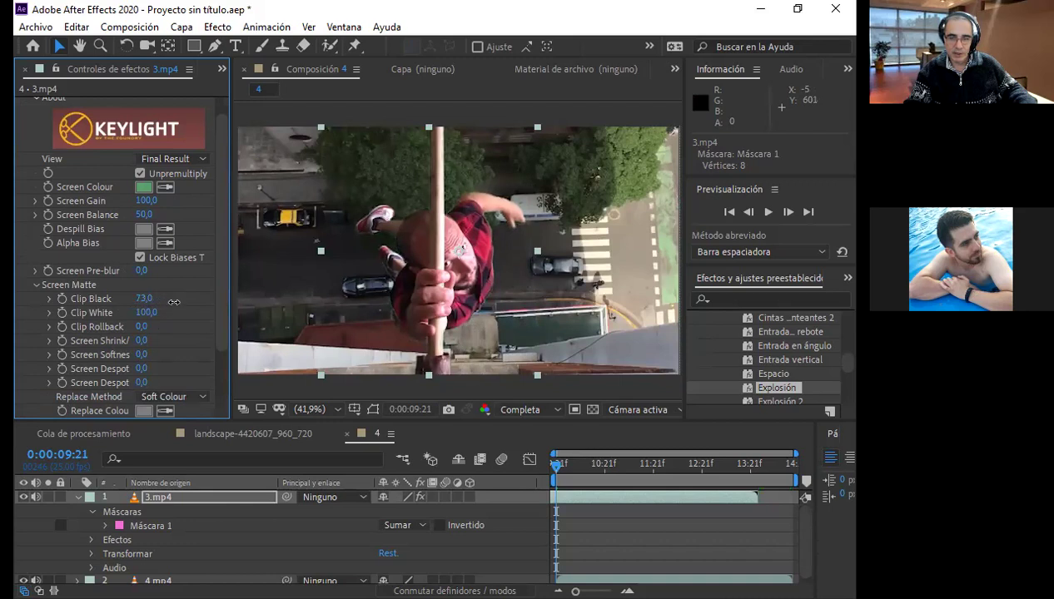
{"action": "left_click_drag", "start_coordinate": [147, 315], "coordinate": [142, 311]}
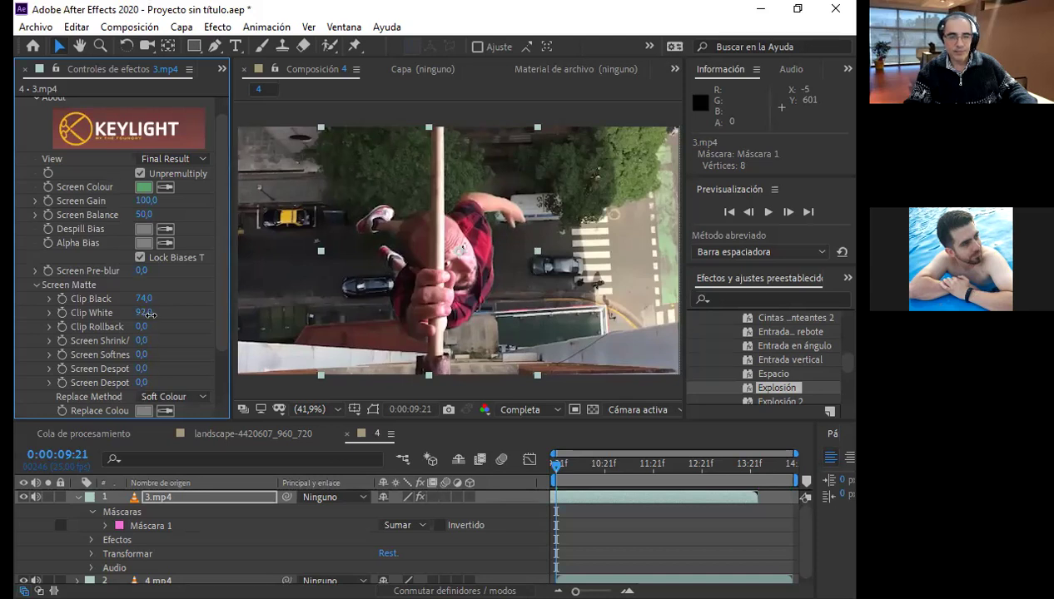
- Lower Keylight's Clip White to 80 and play a preview of the keyed shot
{"action": "left_click_drag", "start_coordinate": [134, 313], "coordinate": [133, 313]}
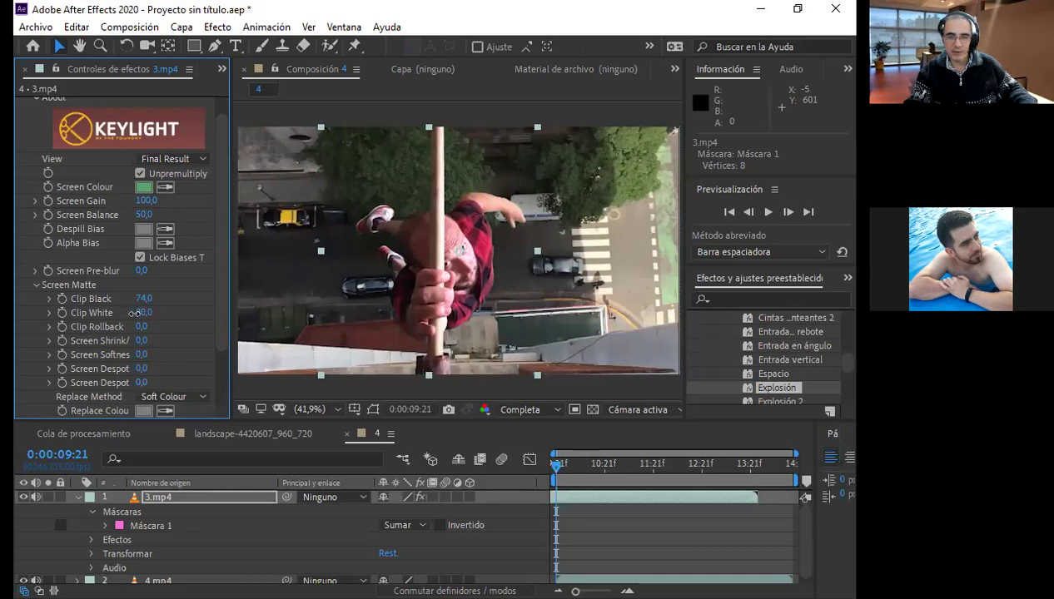
{"action": "left_click", "coordinate": [626, 519]}
{"action": "key", "text": "space"}
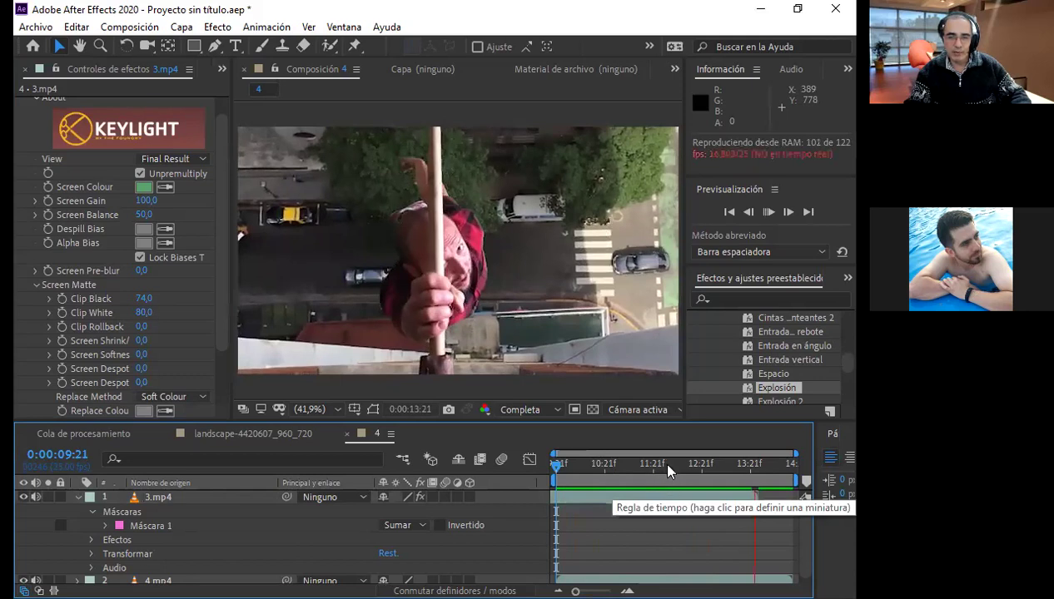
{"action": "key", "text": "space"}
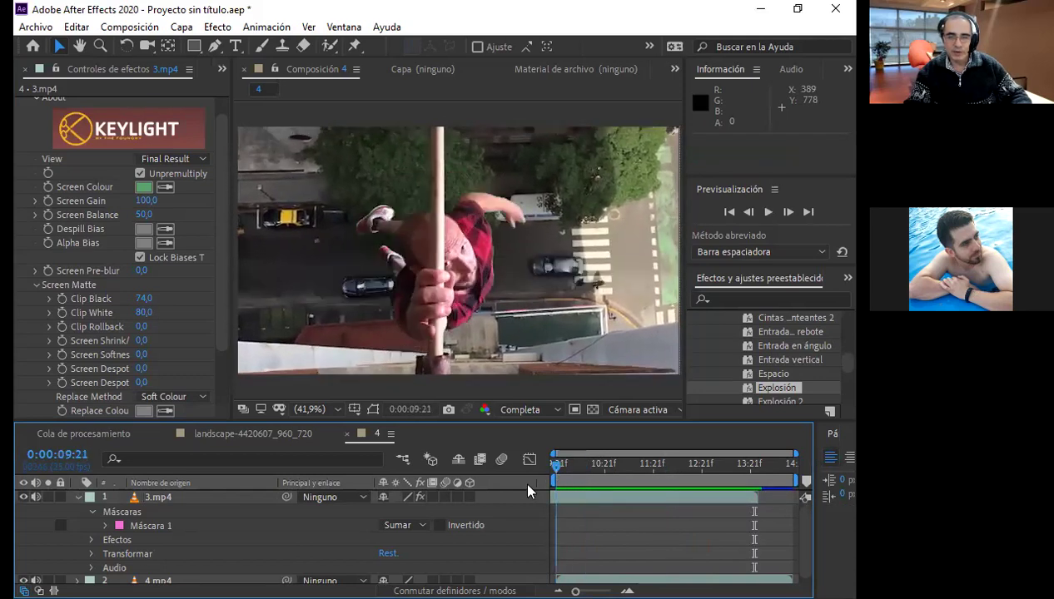
{"action": "key", "text": "space"}
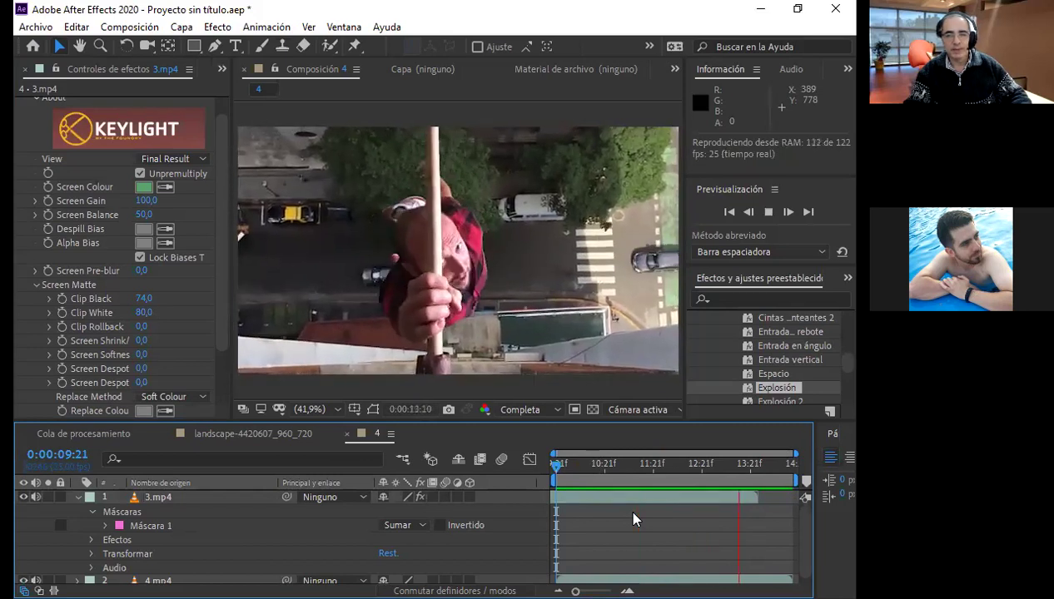
{"action": "left_click", "coordinate": [740, 481]}
- End the work area at 0:00:13:22 and preview the shortened range
{"action": "left_click", "coordinate": [754, 486]}
{"action": "key", "text": "n"}
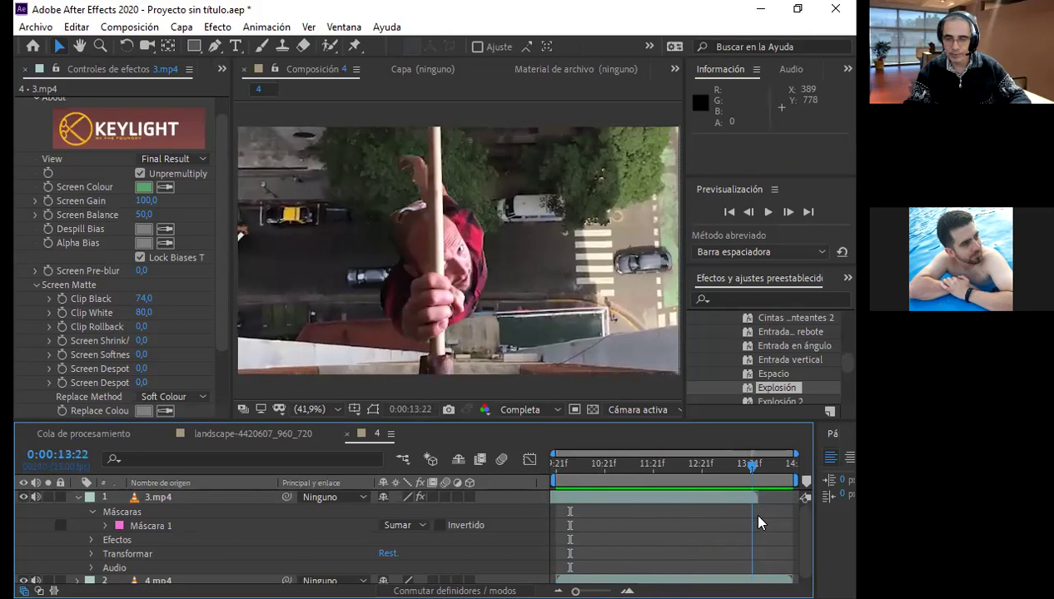
{"action": "key", "text": "space"}
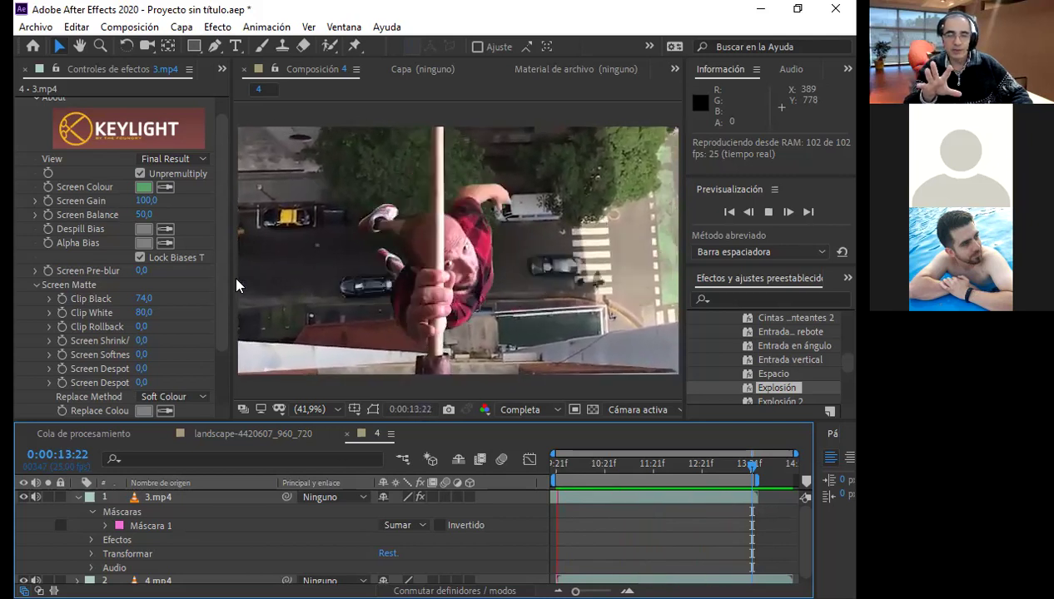
{"action": "key", "text": "ctrl+s"}
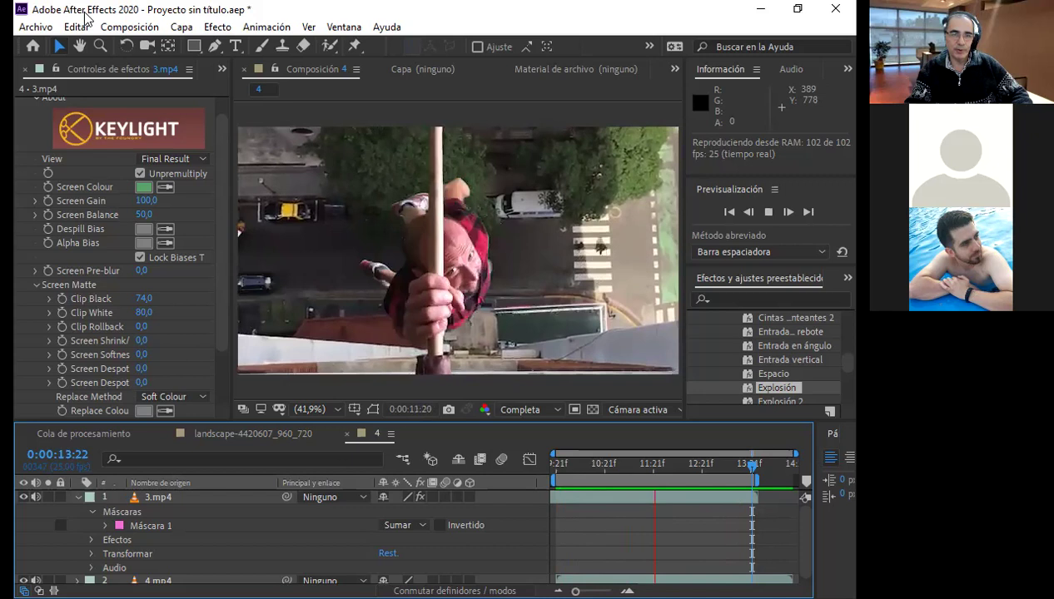
{"action": "left_click", "coordinate": [221, 25]}
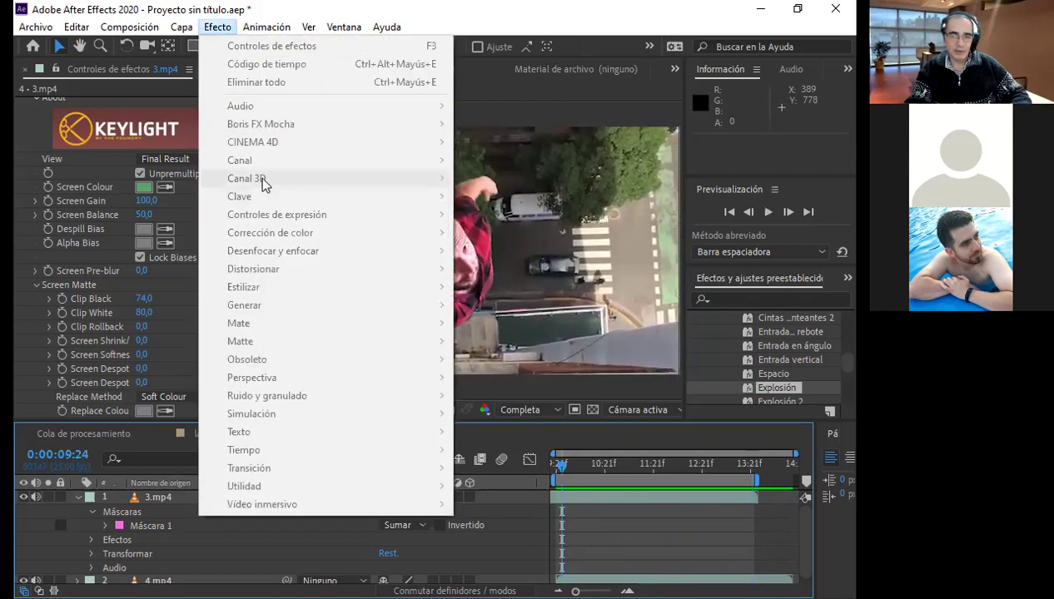
{"action": "left_click", "coordinate": [549, 496]}
{"action": "left_click", "coordinate": [565, 492]}
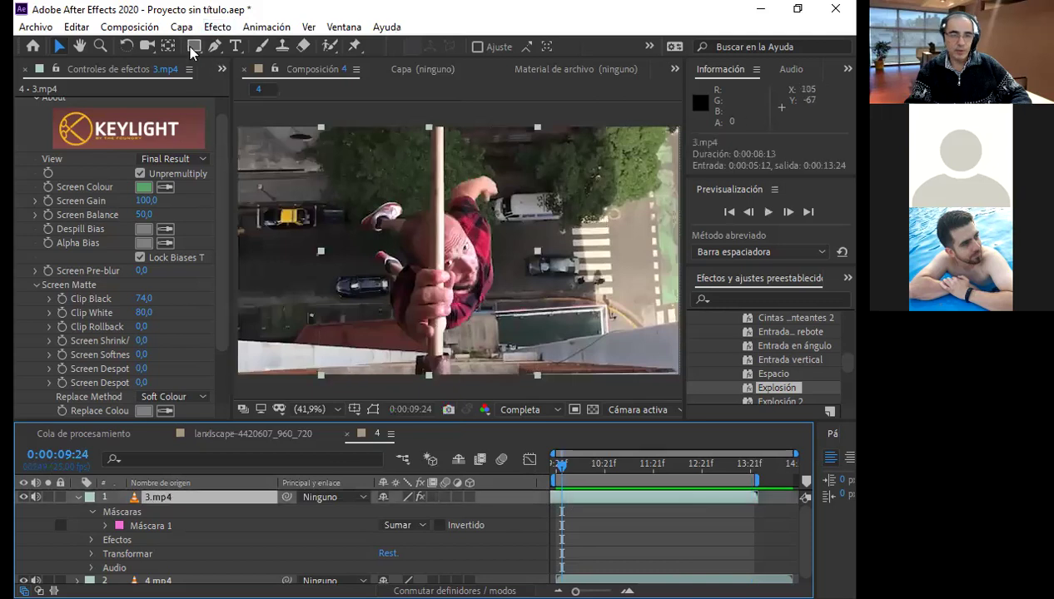
{"action": "left_click", "coordinate": [219, 27]}
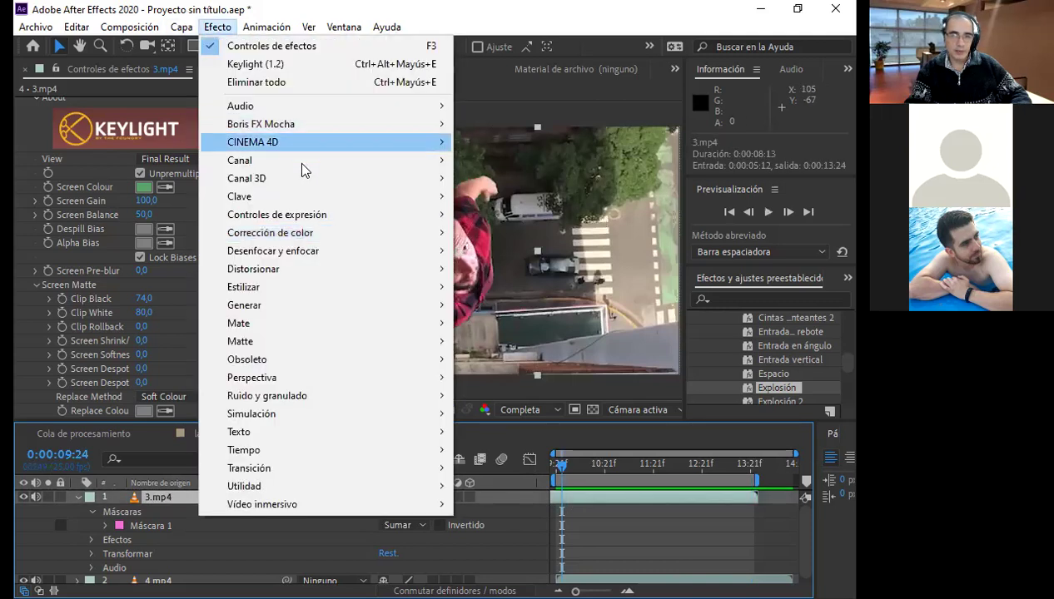
{"action": "mouse_move", "coordinate": [304, 238]}
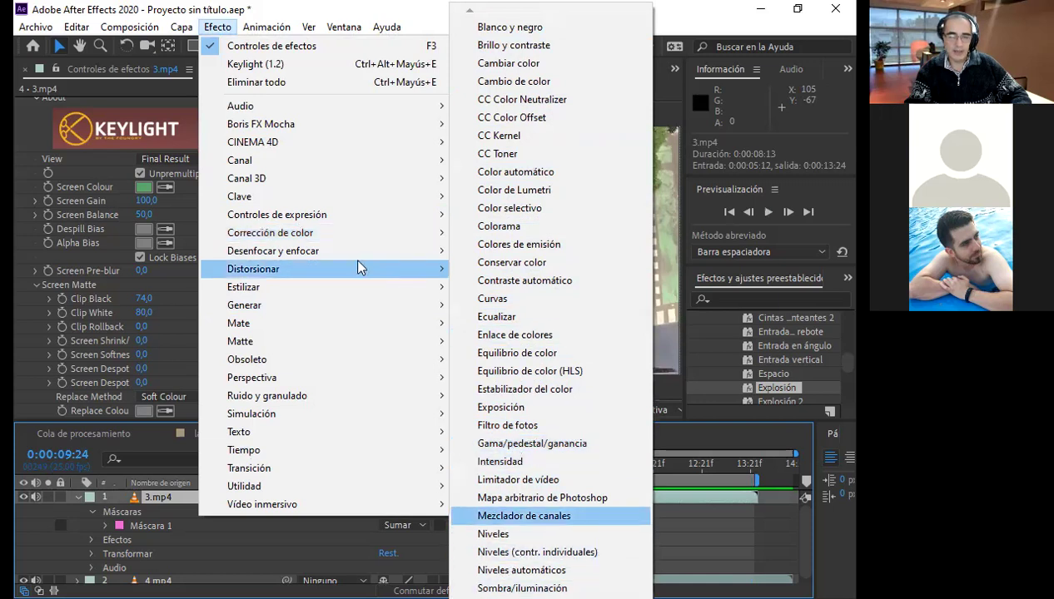
{"action": "left_click", "coordinate": [562, 15]}
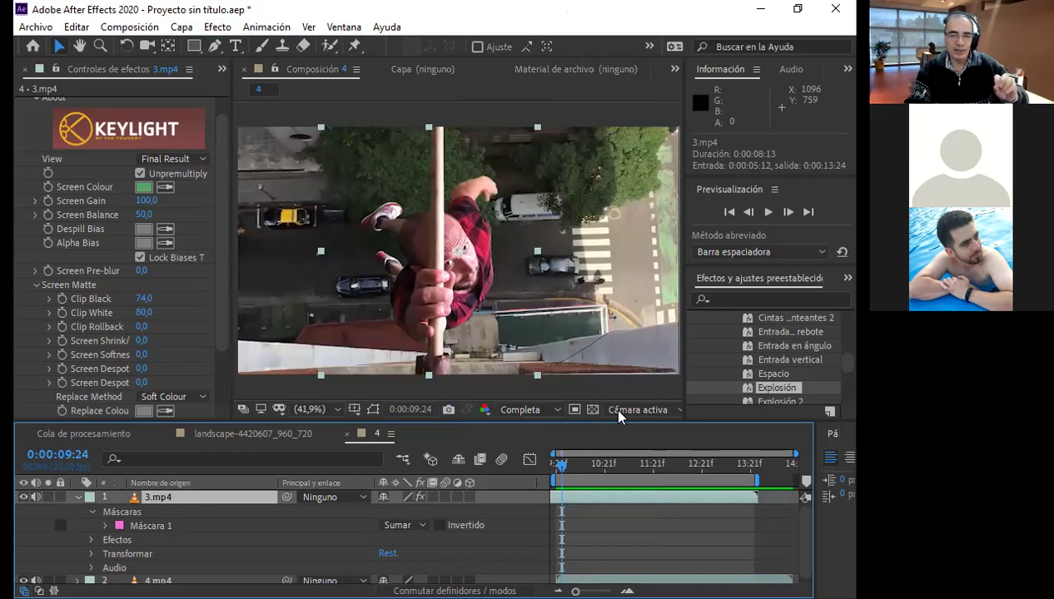
- Preview the composition and park the time indicator around 0:00:11, where the man's arm reaches right
{"action": "key", "text": "space"}
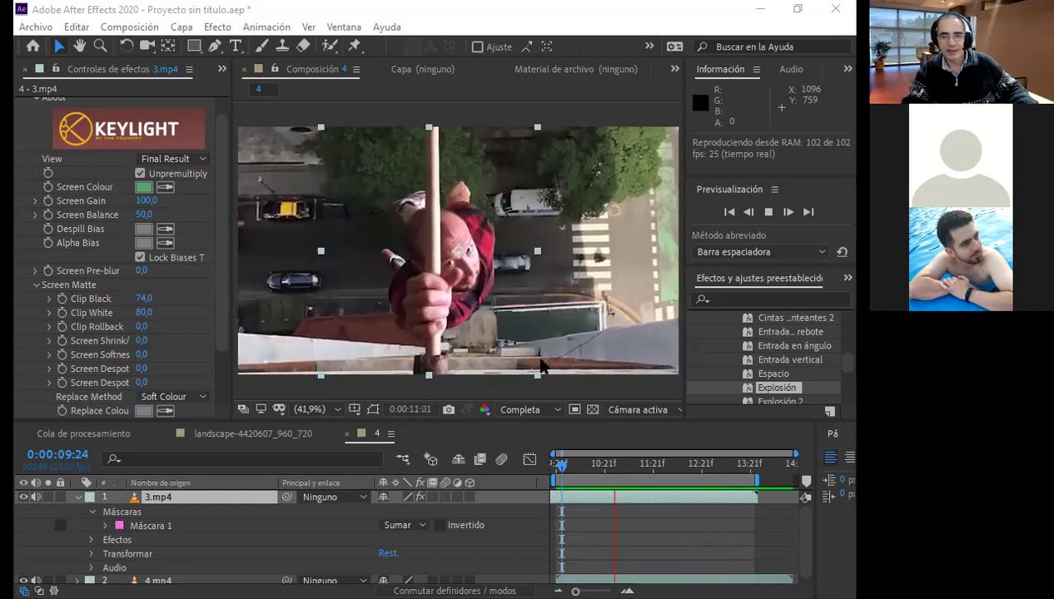
{"action": "left_click", "coordinate": [616, 466]}
{"action": "key", "text": "Page_Up"}
{"action": "left_click", "coordinate": [637, 480]}
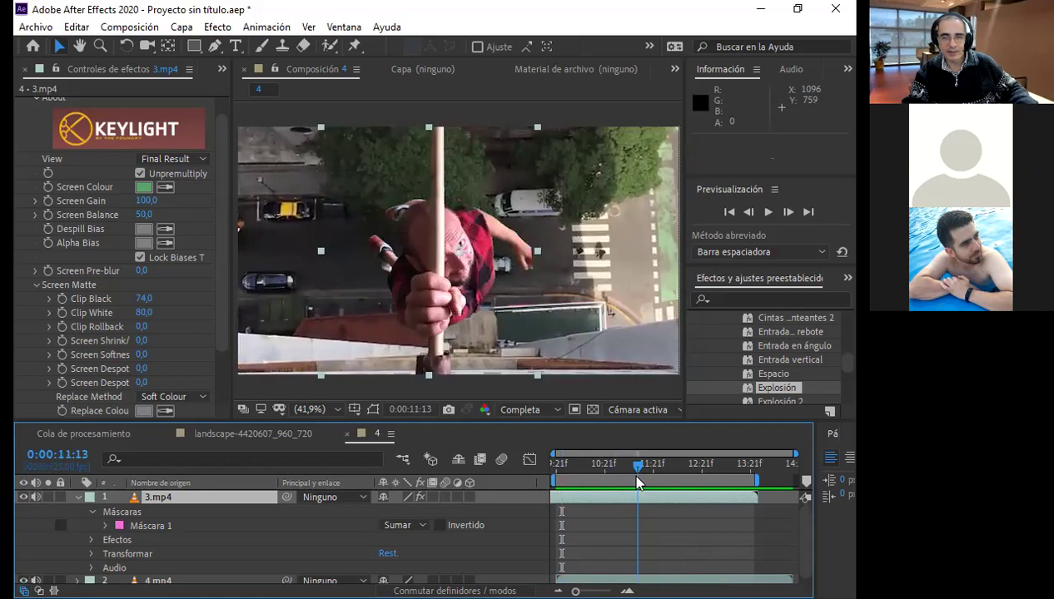
{"action": "left_click_drag", "start_coordinate": [637, 480], "coordinate": [631, 481]}
{"action": "key", "text": "space"}
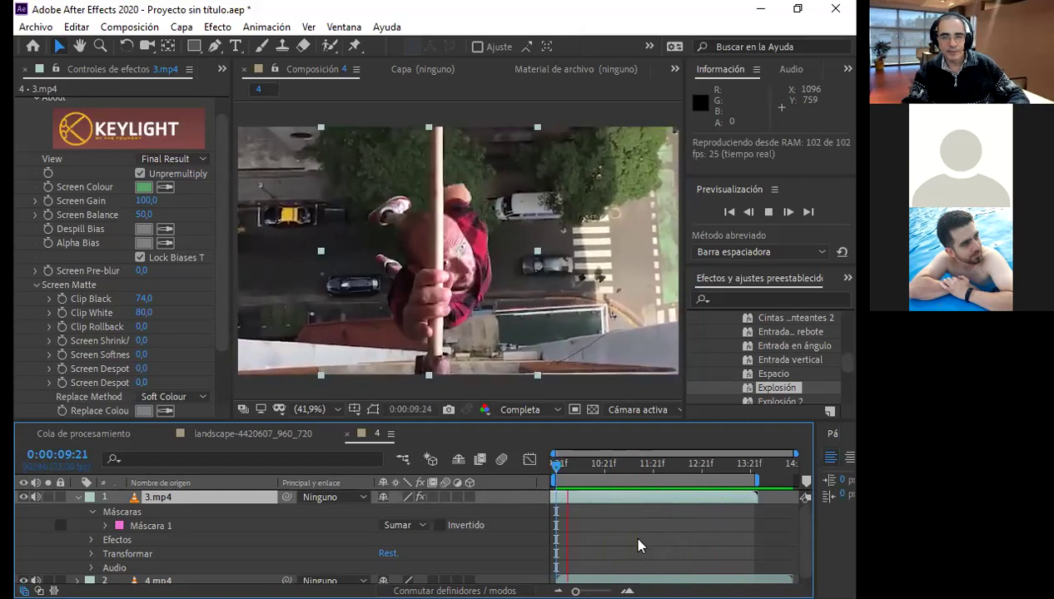
{"action": "left_click_drag", "start_coordinate": [604, 462], "coordinate": [639, 478]}
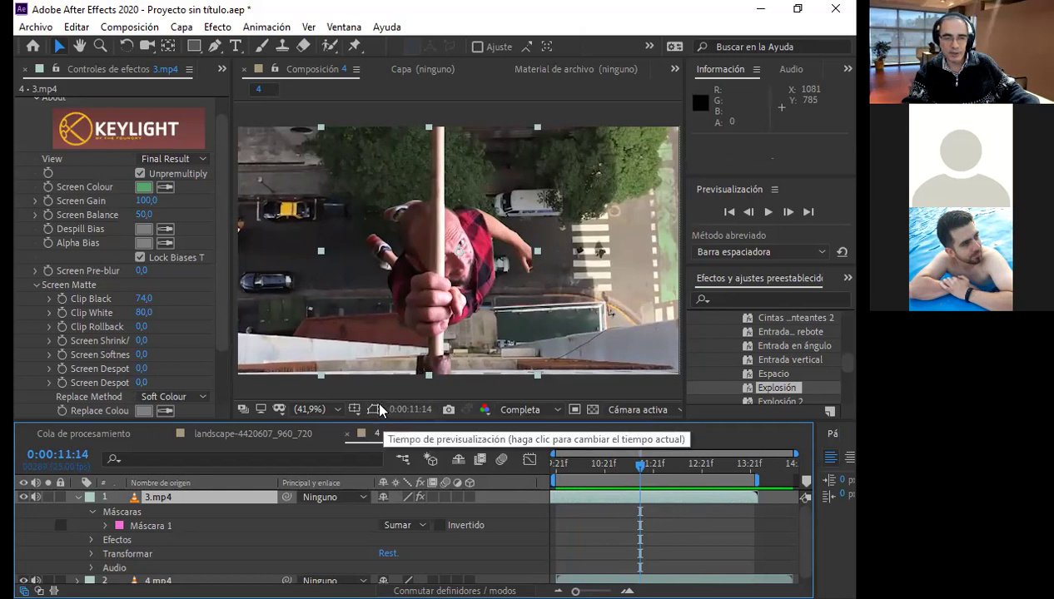
- Show the mask outline, adjust its right edge, and add a Pen vertex there, tucking the lower-right point inward
{"action": "left_click", "coordinate": [373, 410]}
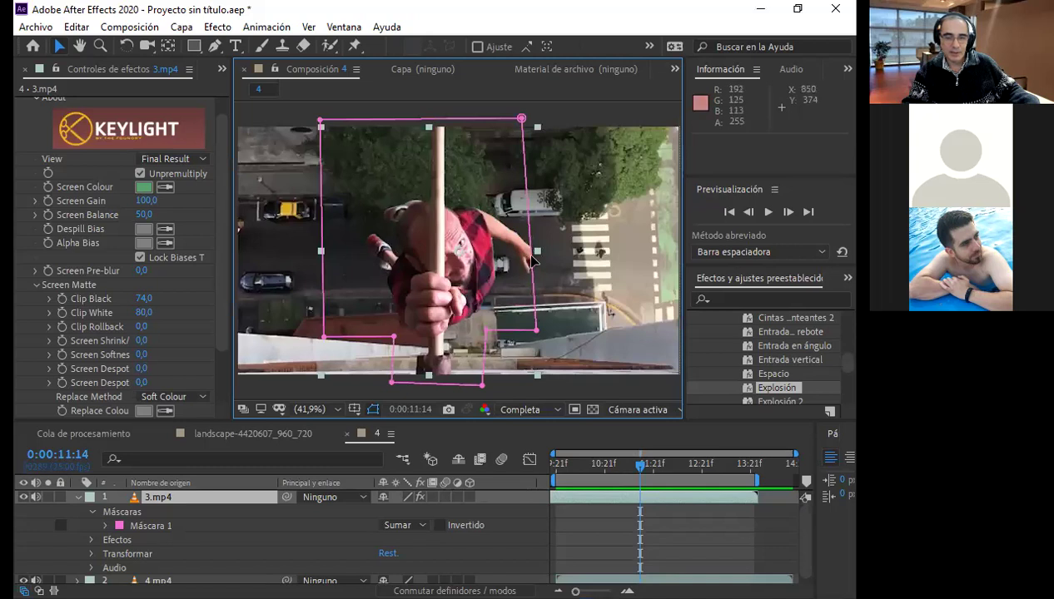
{"action": "left_click_drag", "start_coordinate": [532, 261], "coordinate": [541, 261]}
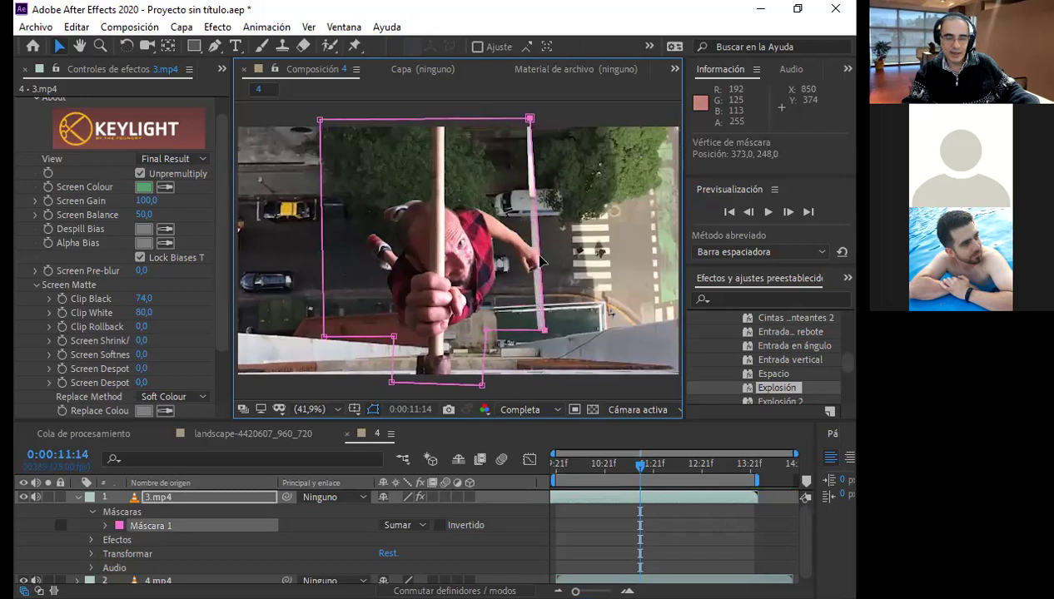
{"action": "left_click_drag", "start_coordinate": [538, 261], "coordinate": [536, 261]}
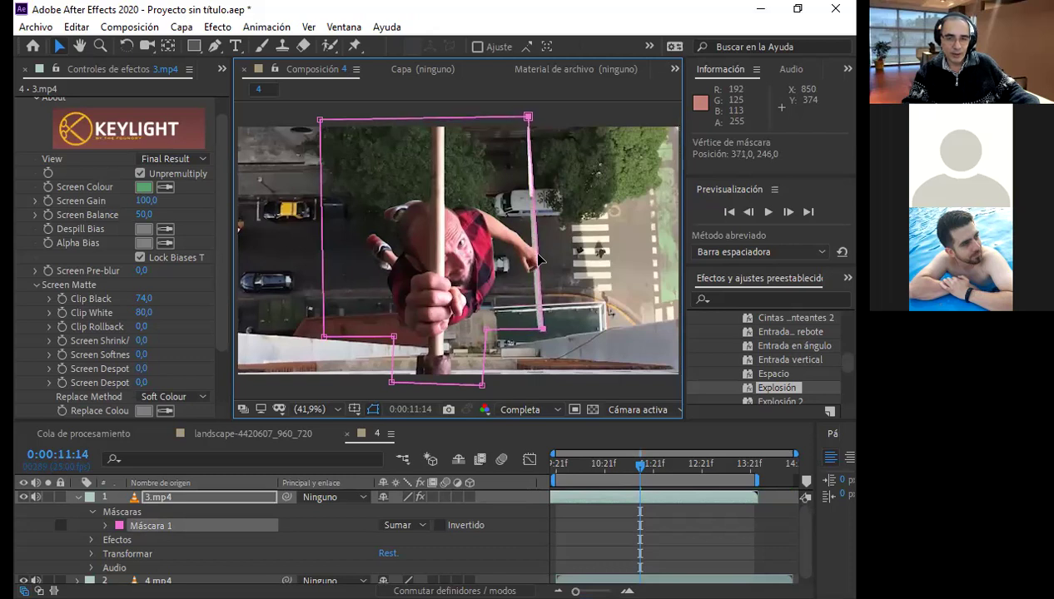
{"action": "left_click_drag", "start_coordinate": [537, 261], "coordinate": [537, 262]}
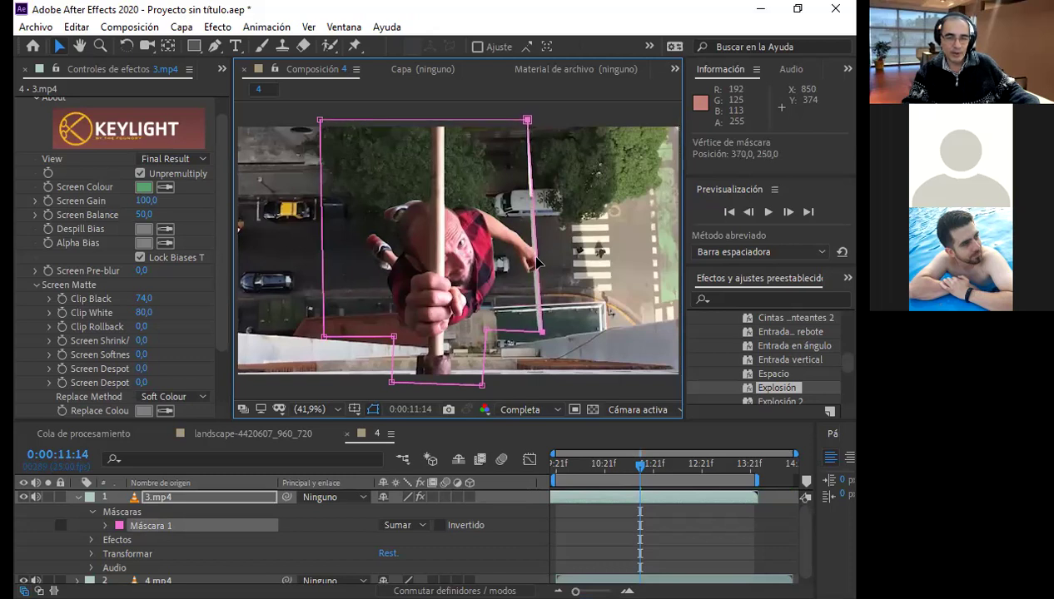
{"action": "left_click", "coordinate": [214, 46]}
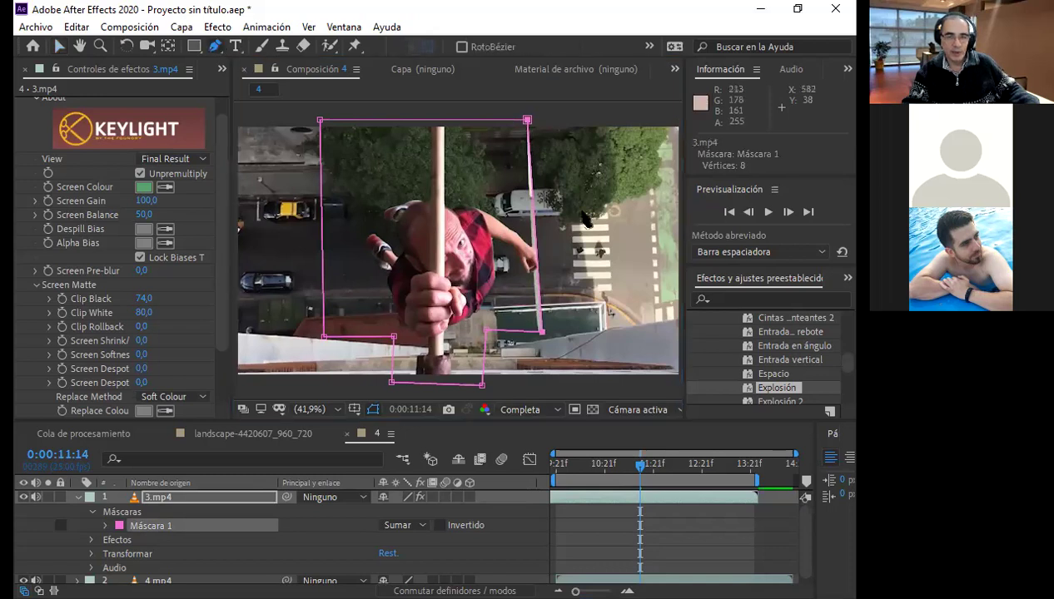
{"action": "left_click", "coordinate": [539, 277]}
{"action": "left_click_drag", "start_coordinate": [538, 277], "coordinate": [534, 279]}
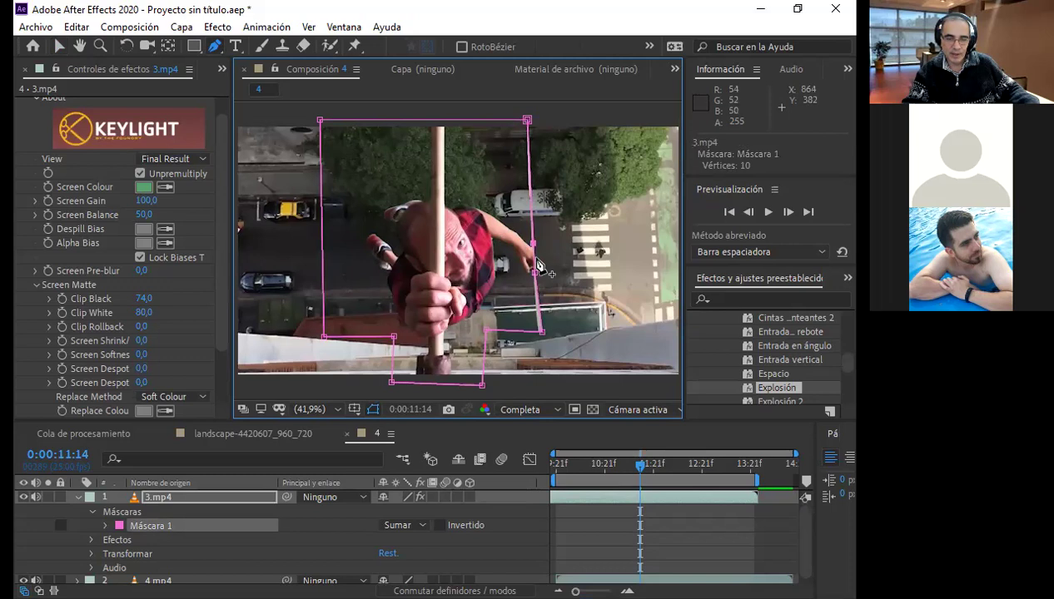
{"action": "left_click_drag", "start_coordinate": [542, 332], "coordinate": [536, 332]}
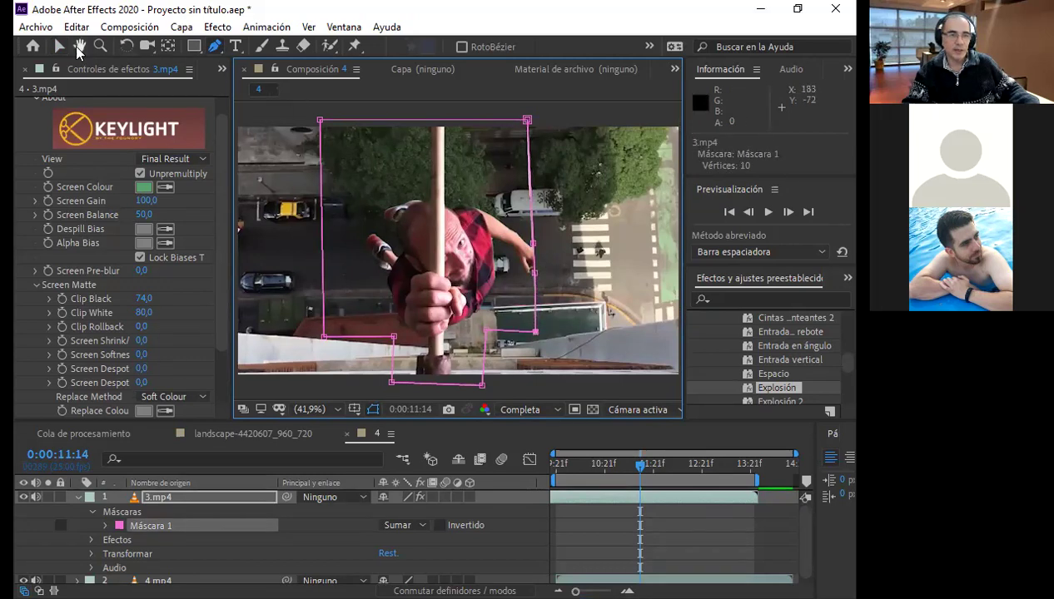
{"action": "left_click", "coordinate": [59, 47]}
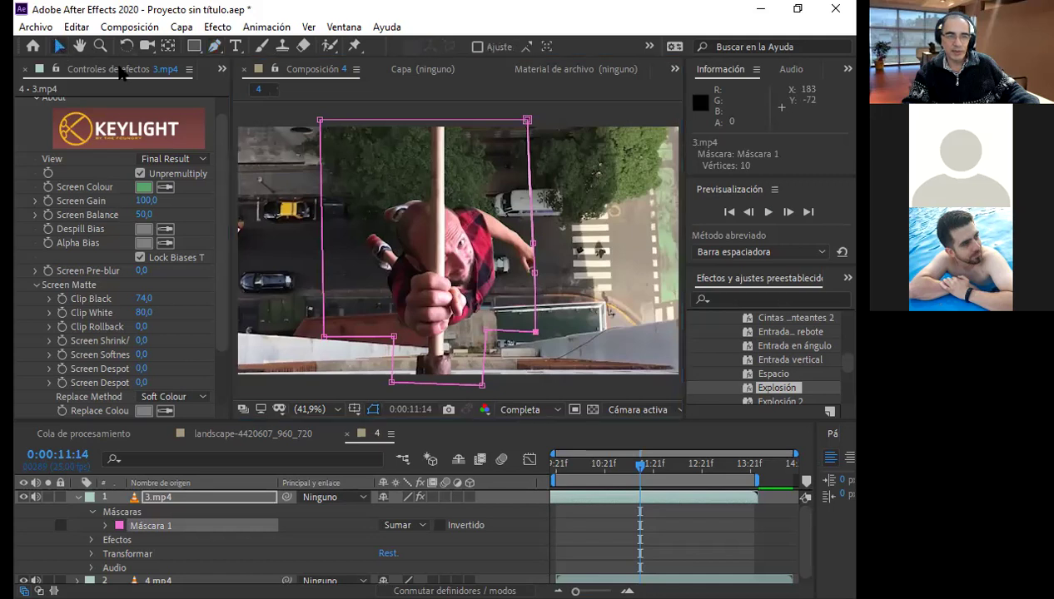
- Add another vertex on the mask's right edge and position the right-edge vertices around the arm
{"action": "left_click", "coordinate": [537, 263]}
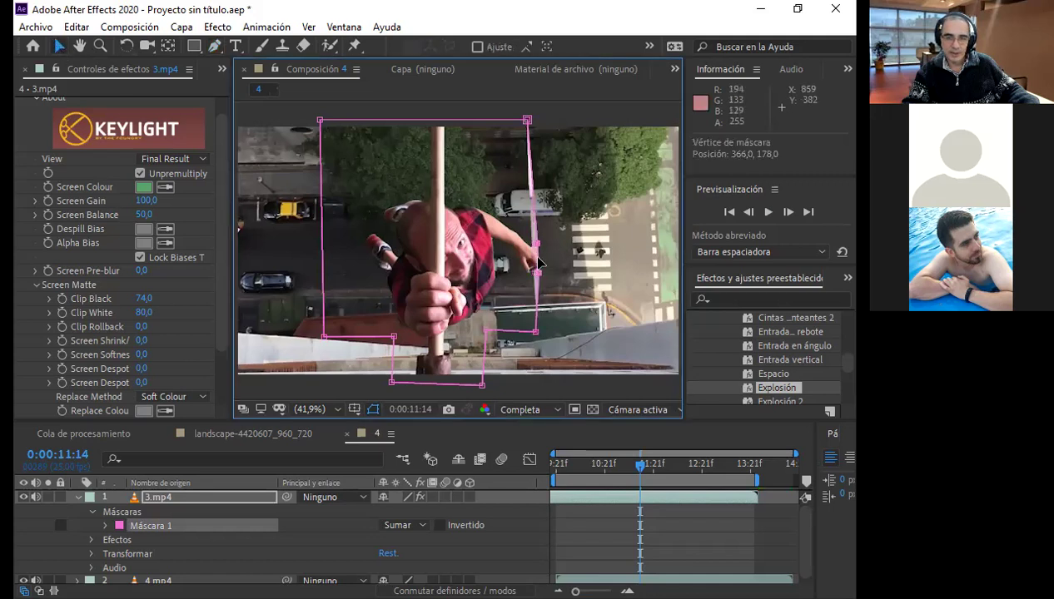
{"action": "left_click_drag", "start_coordinate": [537, 263], "coordinate": [538, 265]}
{"action": "left_click", "coordinate": [542, 277]}
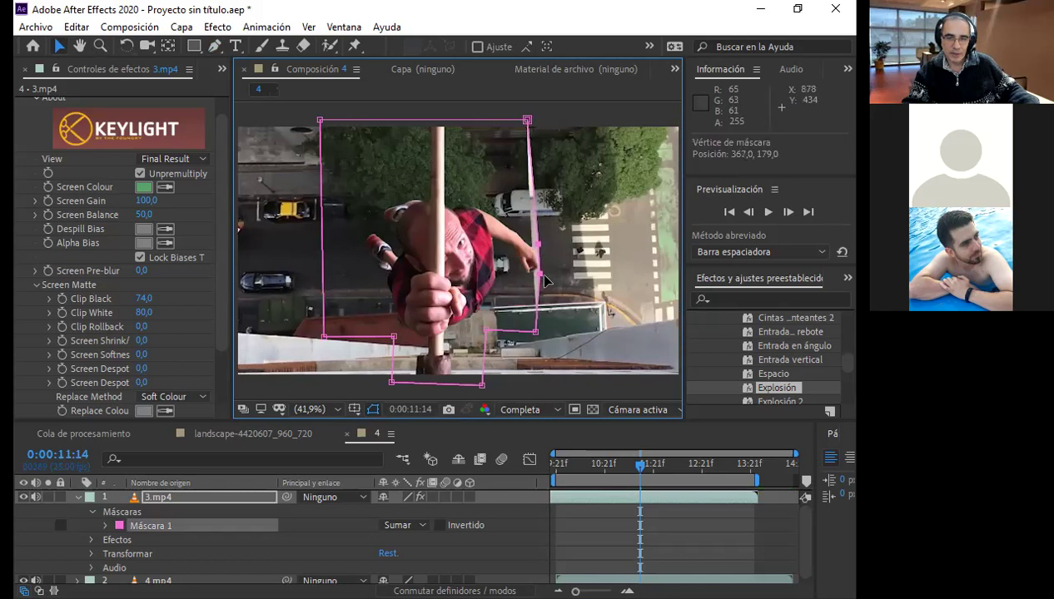
{"action": "left_click", "coordinate": [214, 45]}
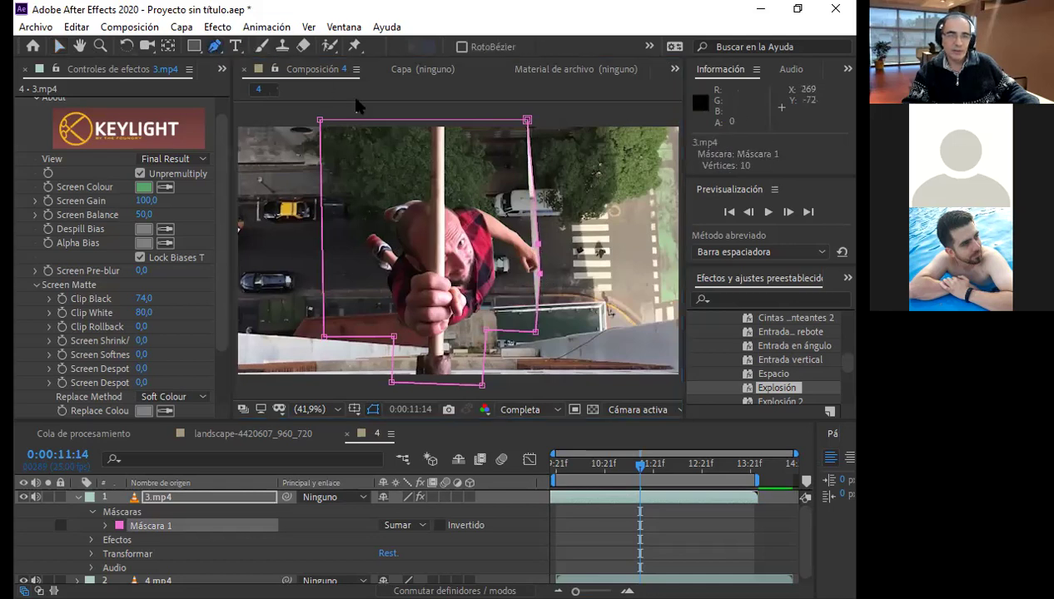
{"action": "left_click", "coordinate": [541, 258]}
{"action": "left_click", "coordinate": [540, 263]}
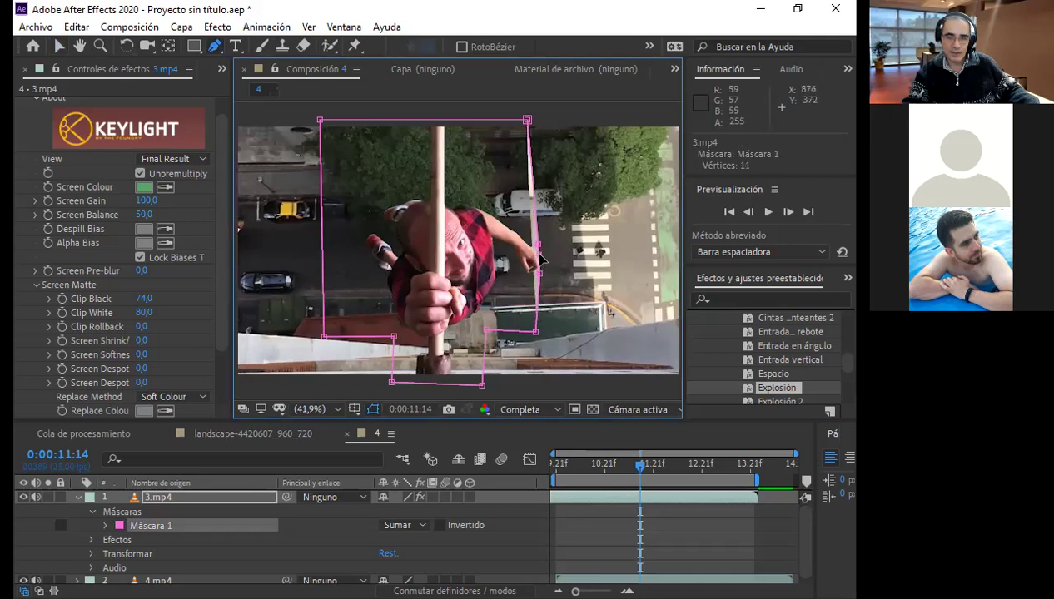
{"action": "left_click_drag", "start_coordinate": [542, 279], "coordinate": [539, 282]}
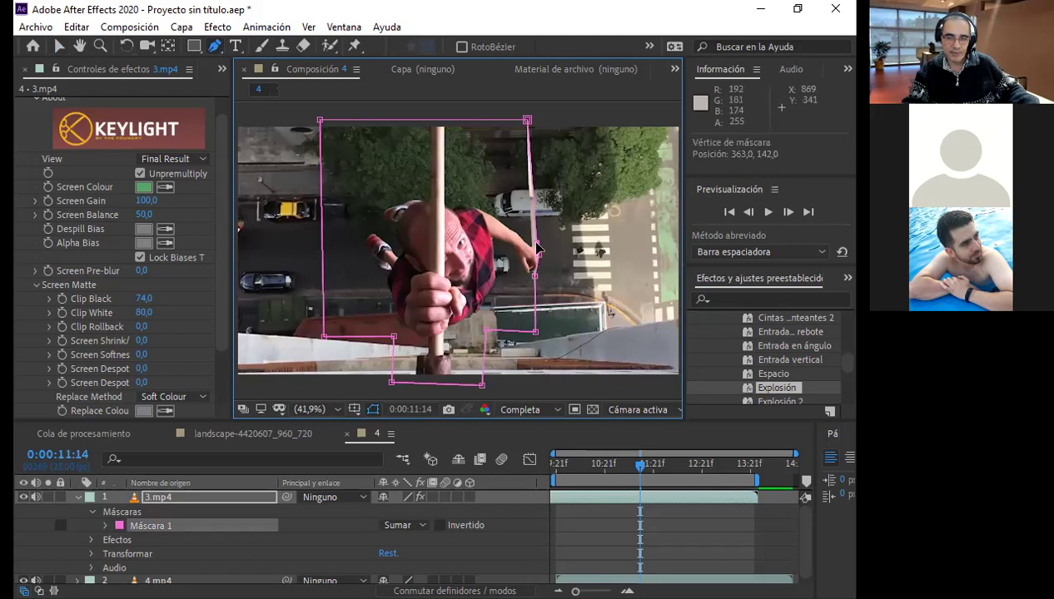
{"action": "left_click_drag", "start_coordinate": [535, 242], "coordinate": [530, 242]}
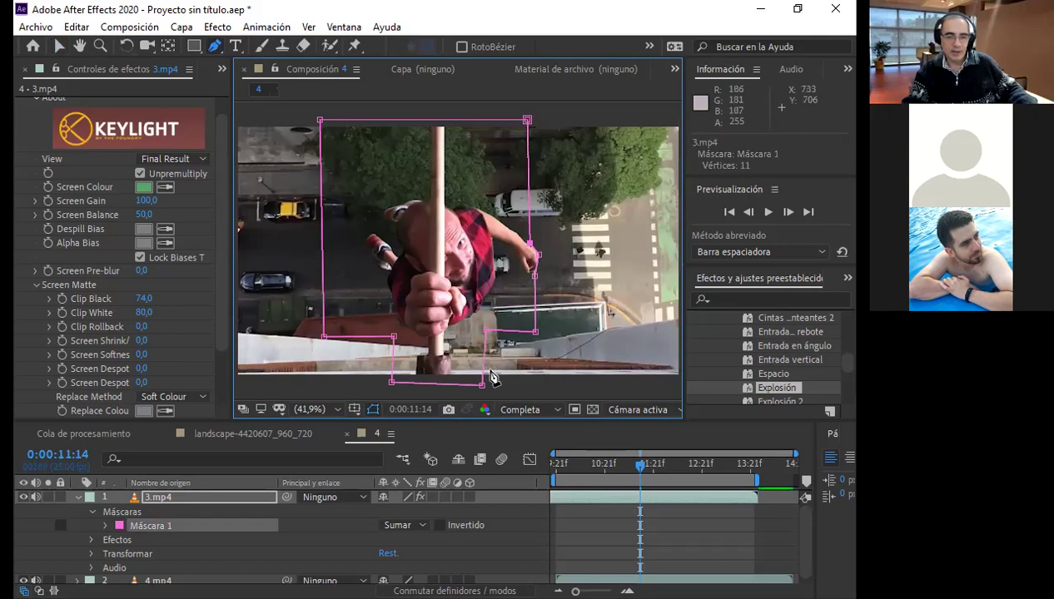
- Check the result without outlines, then pull the mask's top-right corner slightly left
{"action": "left_click", "coordinate": [373, 410]}
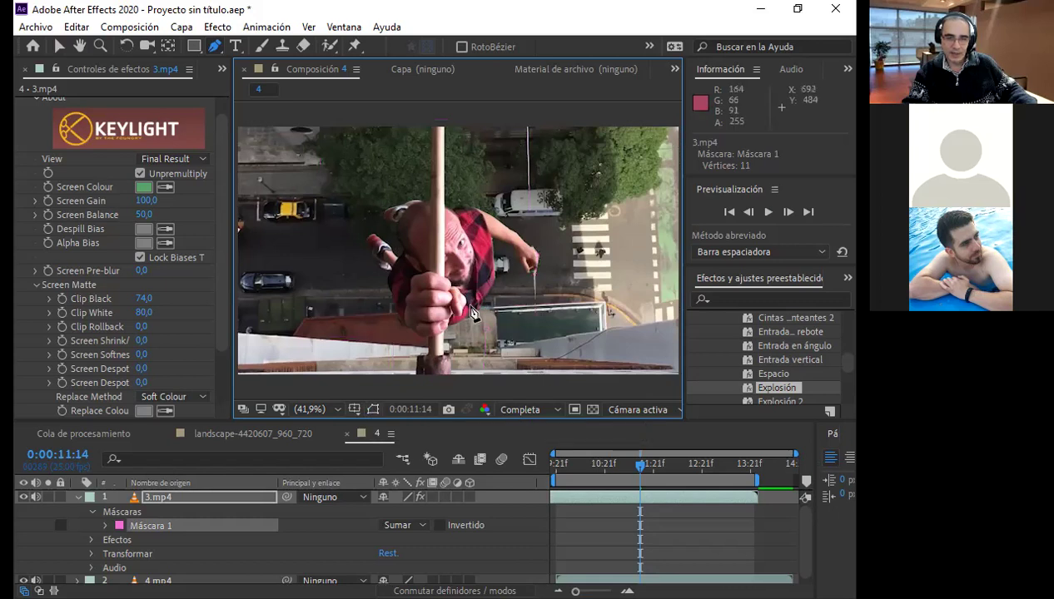
{"action": "left_click", "coordinate": [372, 408]}
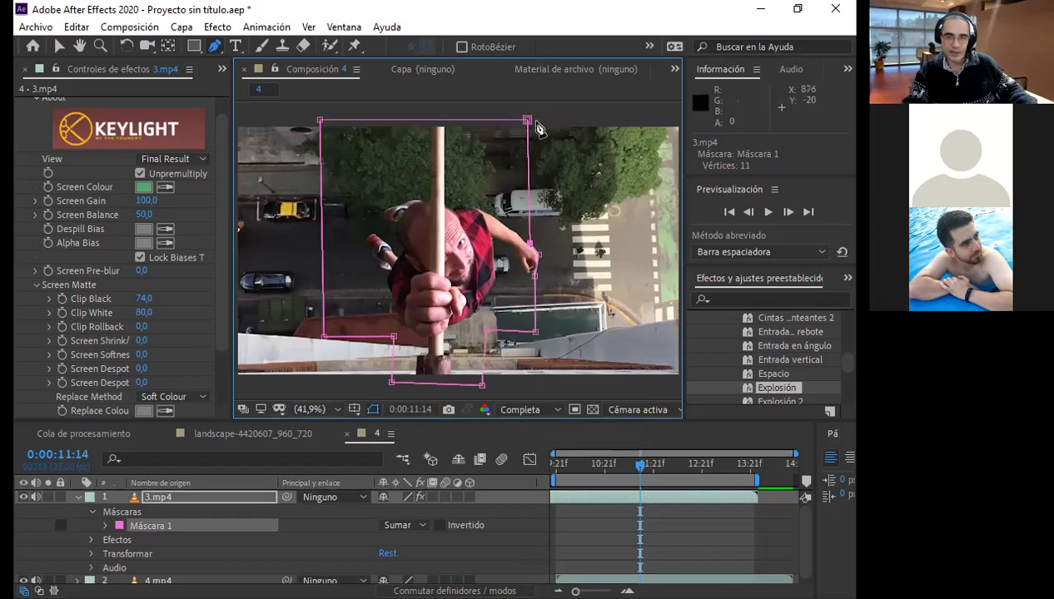
{"action": "left_click_drag", "start_coordinate": [527, 122], "coordinate": [520, 122]}
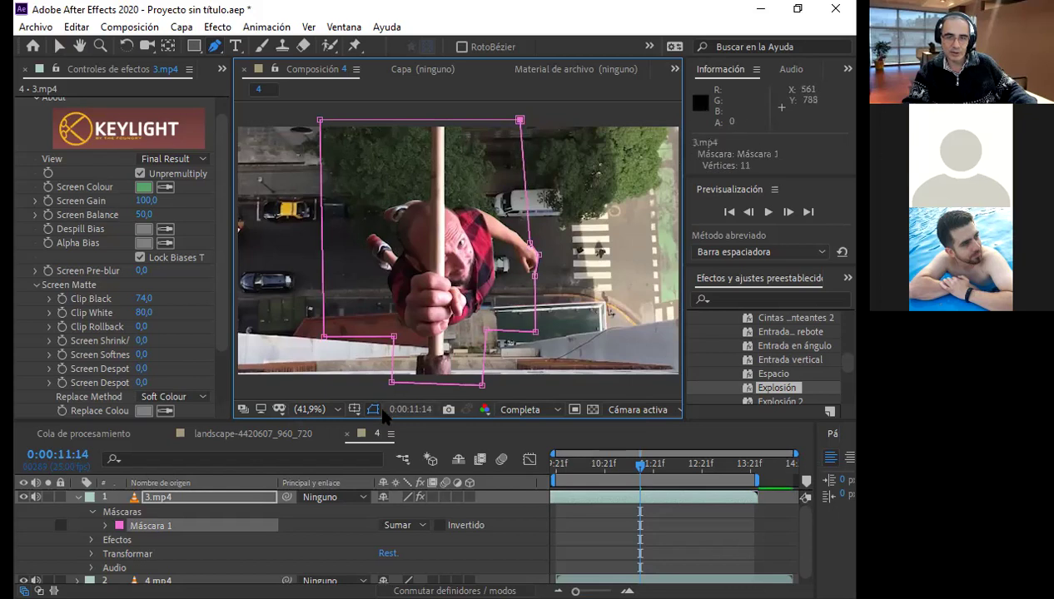
- Toggle the mask outline to compare, nudging the right-edge vertex by the arm slightly left and up
{"action": "left_click", "coordinate": [411, 410]}
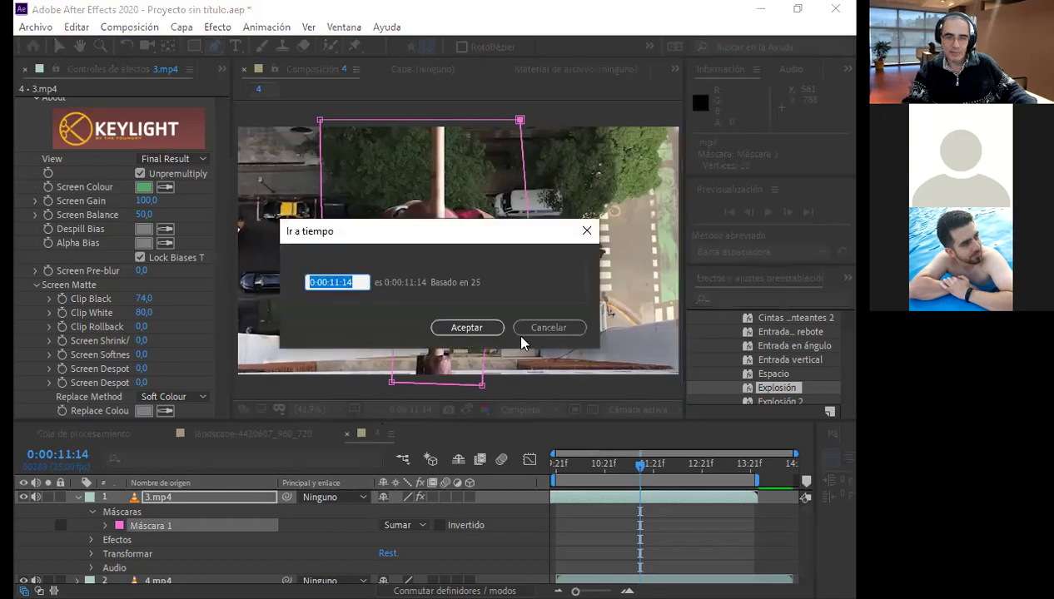
{"action": "left_click", "coordinate": [545, 327]}
{"action": "left_click", "coordinate": [368, 408]}
{"action": "left_click", "coordinate": [368, 408]}
{"action": "left_click", "coordinate": [533, 280]}
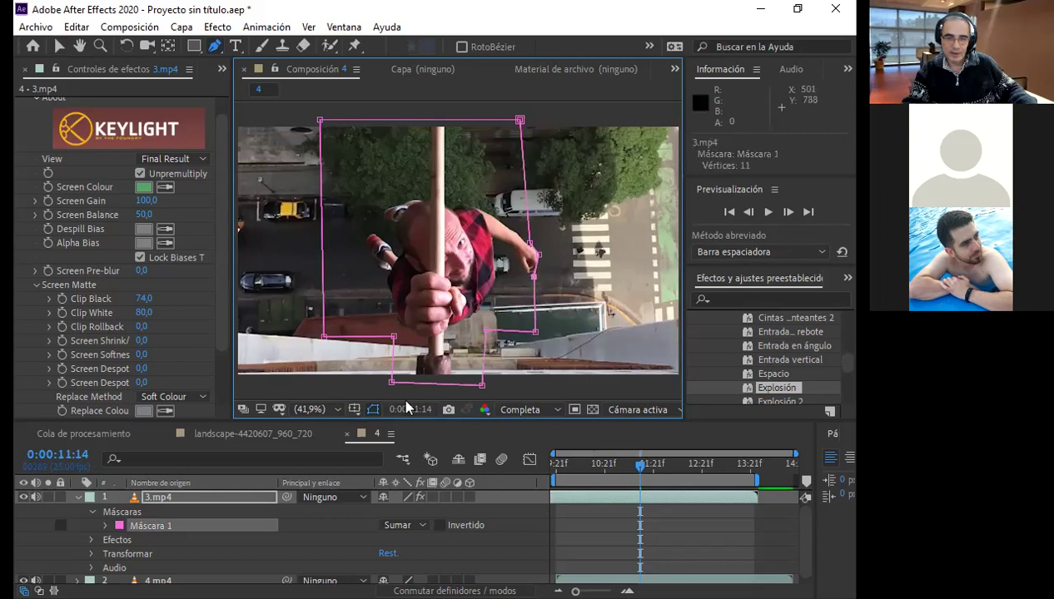
{"action": "left_click", "coordinate": [370, 407]}
{"action": "left_click", "coordinate": [370, 407]}
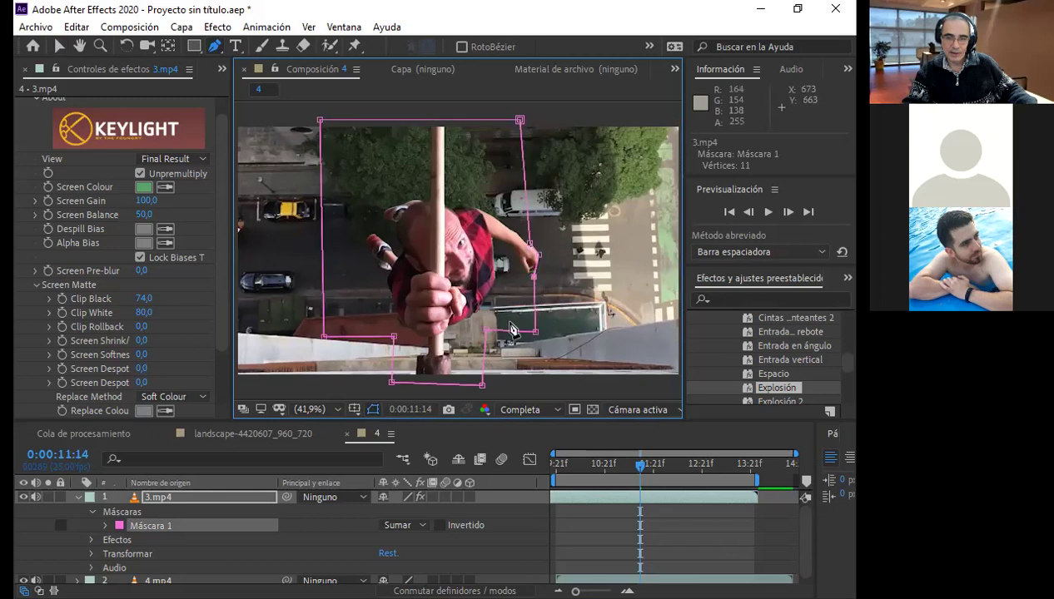
{"action": "left_click", "coordinate": [533, 279]}
{"action": "left_click_drag", "start_coordinate": [537, 275], "coordinate": [532, 275]}
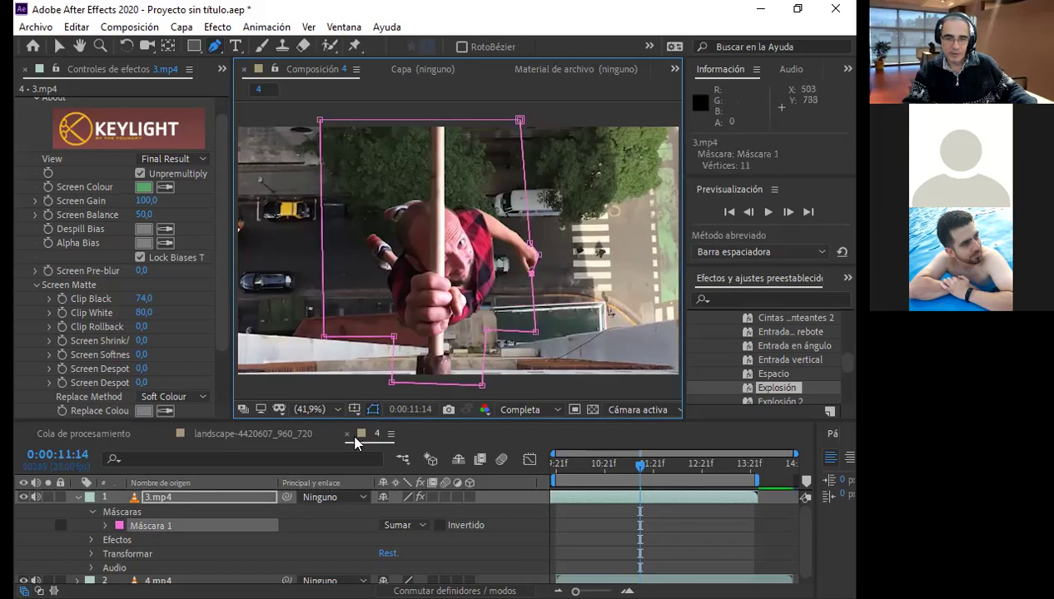
{"action": "left_click", "coordinate": [375, 411]}
{"action": "left_click", "coordinate": [375, 411]}
{"action": "left_click", "coordinate": [375, 411]}
{"action": "left_click", "coordinate": [375, 411]}
- Enlarge the viewer, hide mask outlines, and scrub the playhead to frame 0:00:11:12
{"action": "left_click_drag", "start_coordinate": [475, 421], "coordinate": [471, 450]}
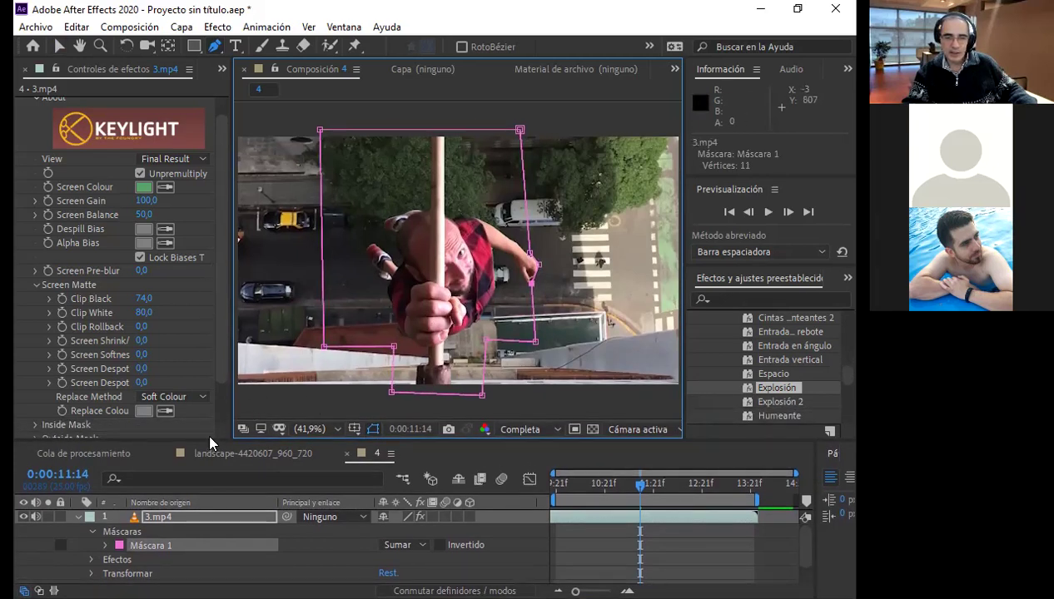
{"action": "left_click", "coordinate": [60, 50]}
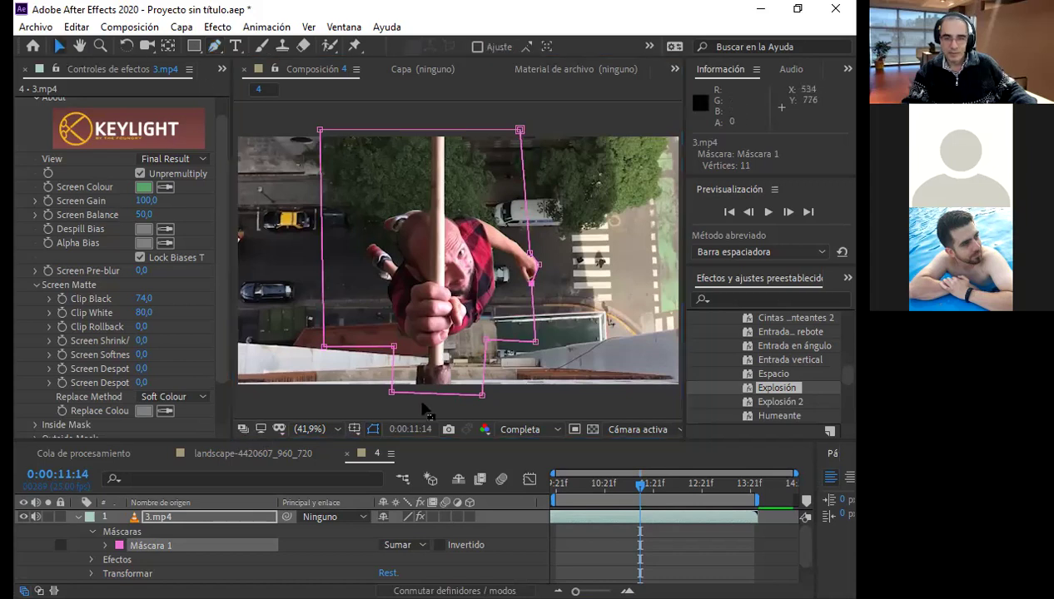
{"action": "left_click", "coordinate": [374, 429]}
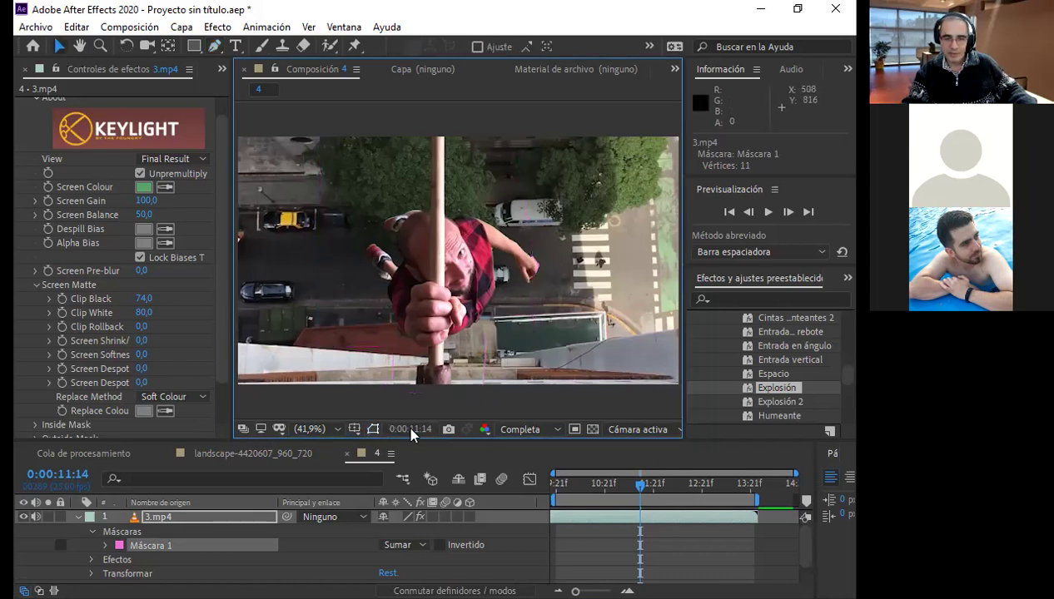
{"action": "left_click", "coordinate": [626, 485]}
{"action": "left_click_drag", "start_coordinate": [626, 487], "coordinate": [625, 487]}
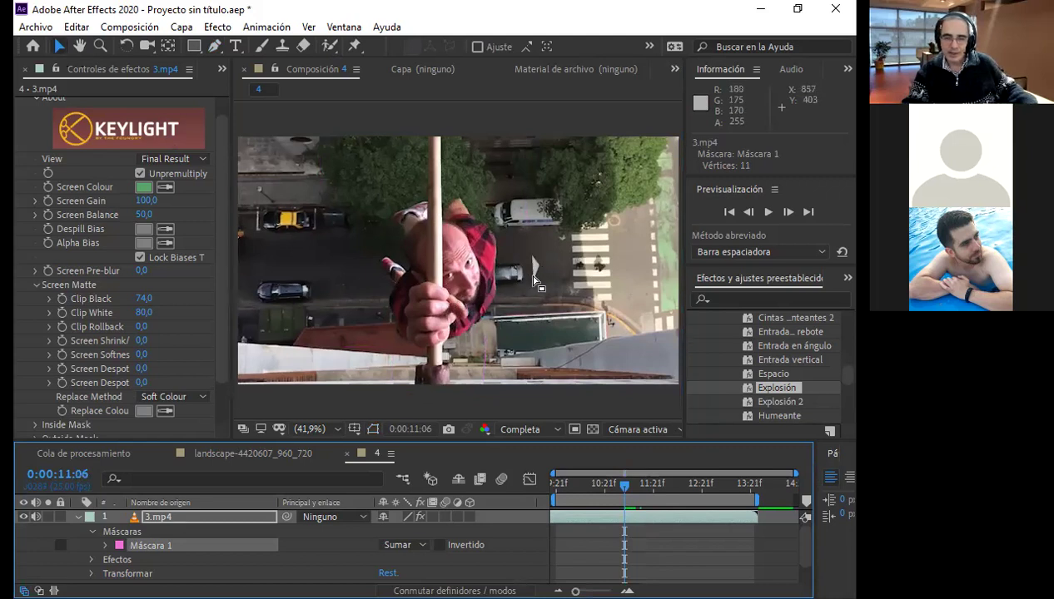
{"action": "mouse_move", "coordinate": [619, 487]}
{"action": "left_mouse_down"}
{"action": "mouse_move", "coordinate": [590, 495]}
{"action": "mouse_move", "coordinate": [642, 504]}
{"action": "left_mouse_up"}
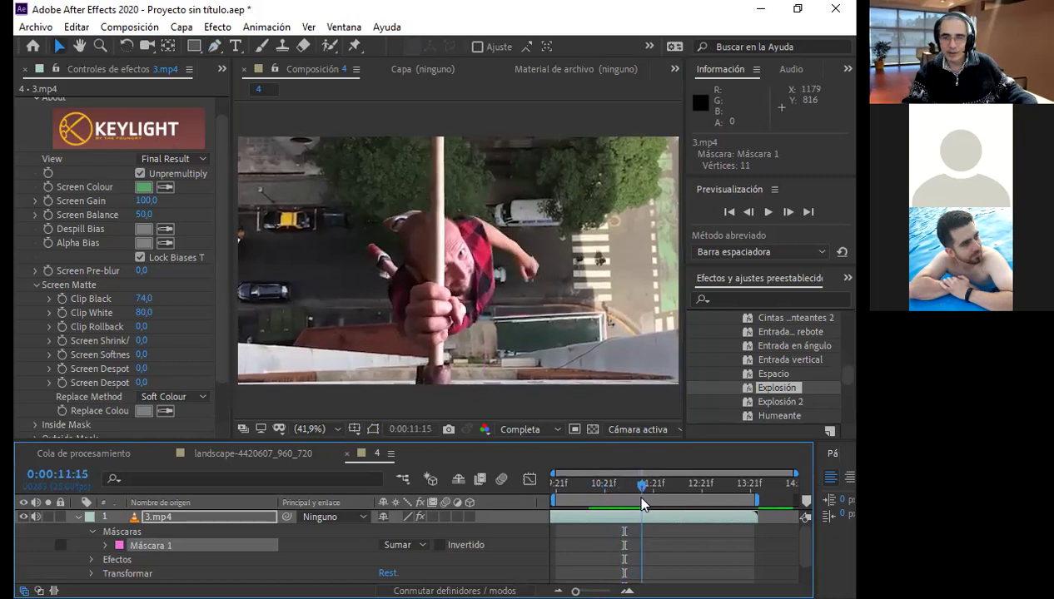
{"action": "left_click_drag", "start_coordinate": [639, 502], "coordinate": [637, 503]}
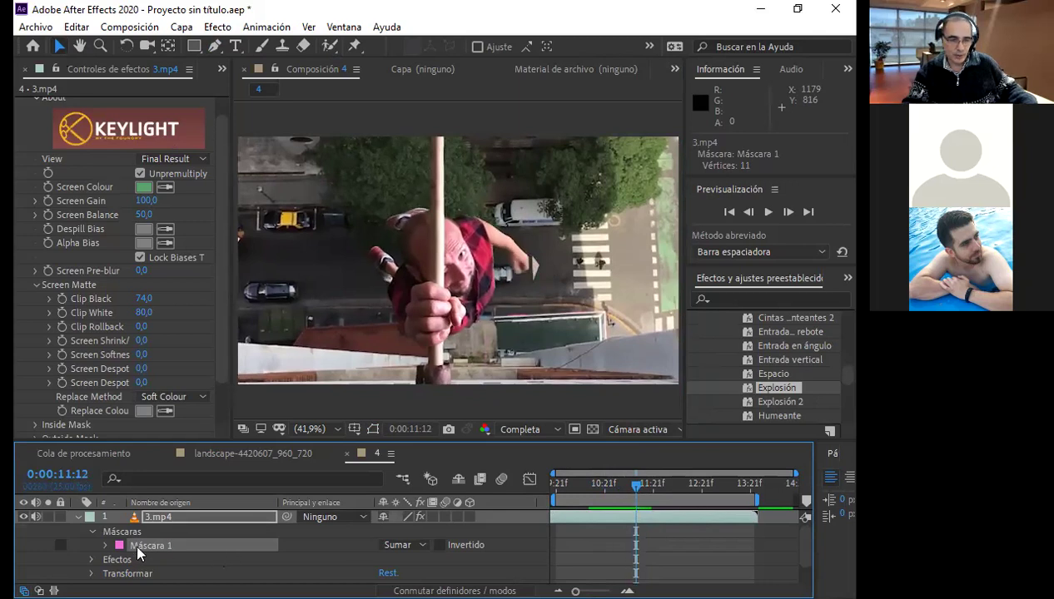
- Expand Máscara 1, zoom the timeline in, and toggle the Trazado de máscara stopwatch
{"action": "left_click", "coordinate": [104, 545]}
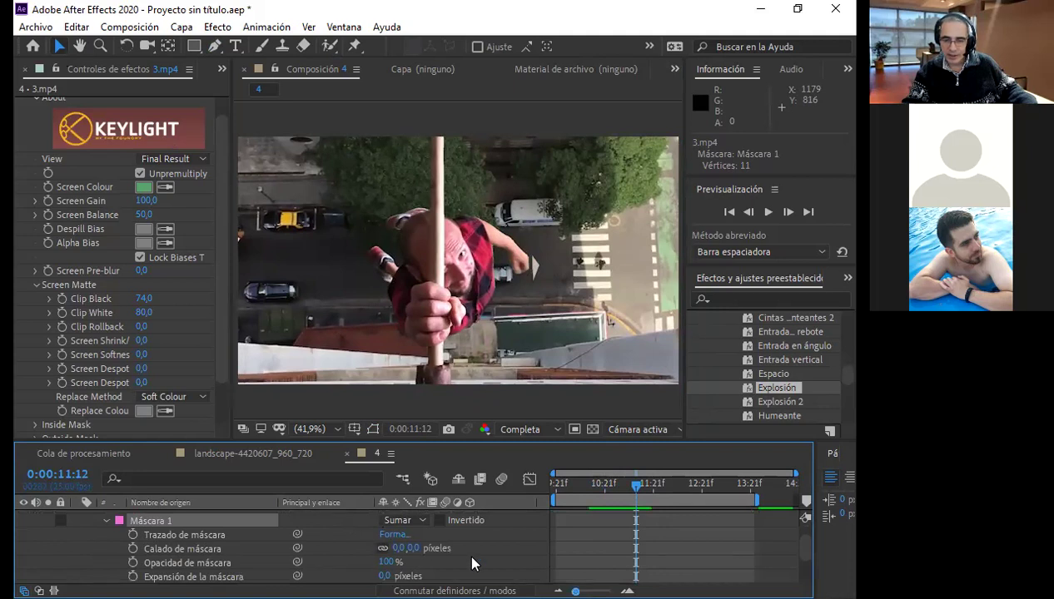
{"action": "key", "text": "equal"}
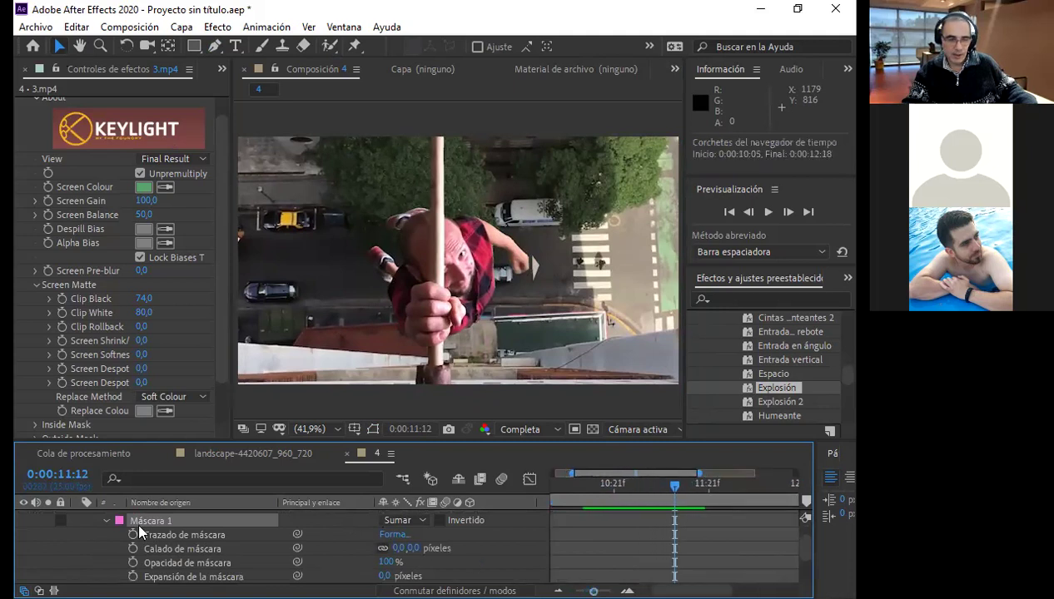
{"action": "left_click", "coordinate": [133, 534]}
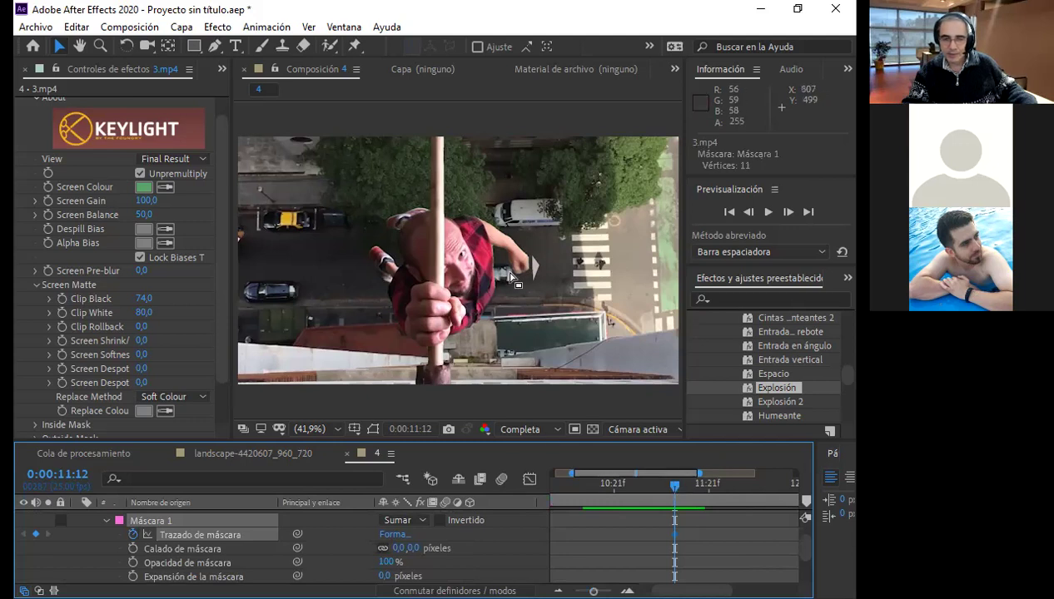
{"action": "left_click", "coordinate": [371, 427]}
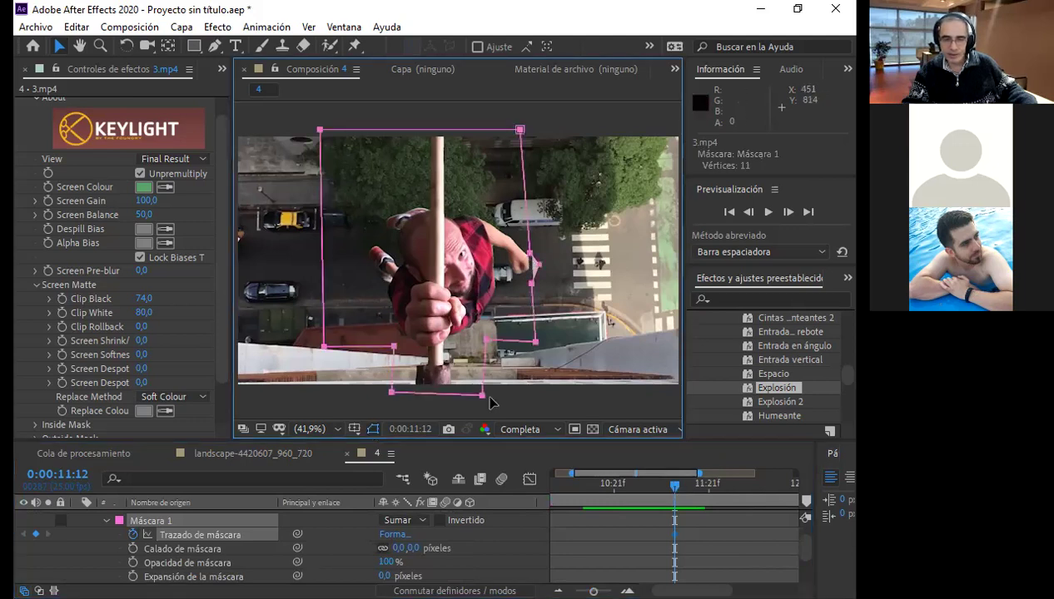
- Try shifting the whole mask slightly, then undo the move
{"action": "left_click_drag", "start_coordinate": [674, 487], "coordinate": [675, 488]}
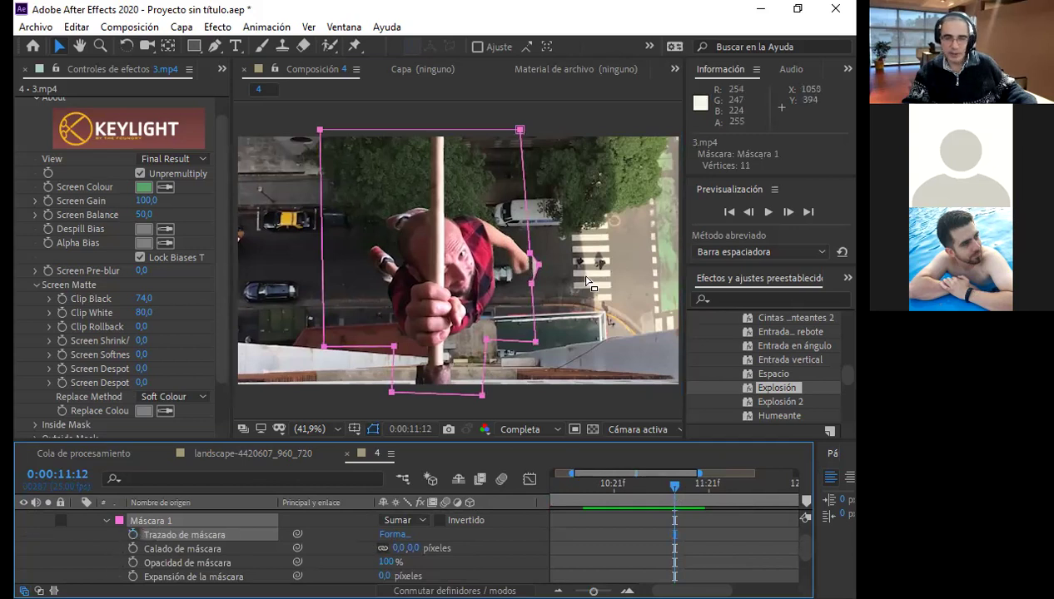
{"action": "left_click", "coordinate": [536, 266]}
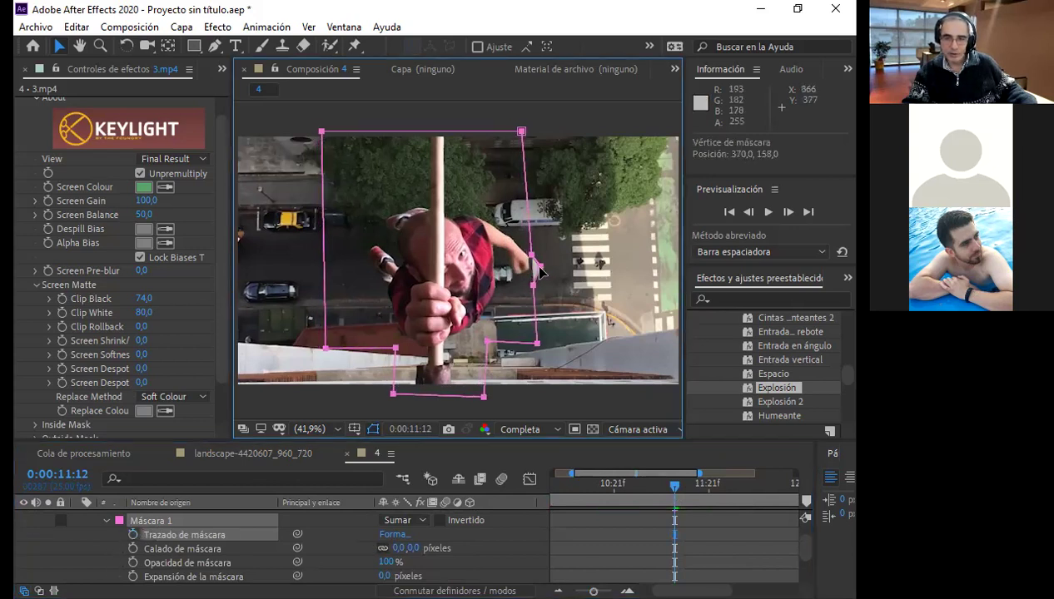
{"action": "left_click_drag", "start_coordinate": [536, 266], "coordinate": [539, 268]}
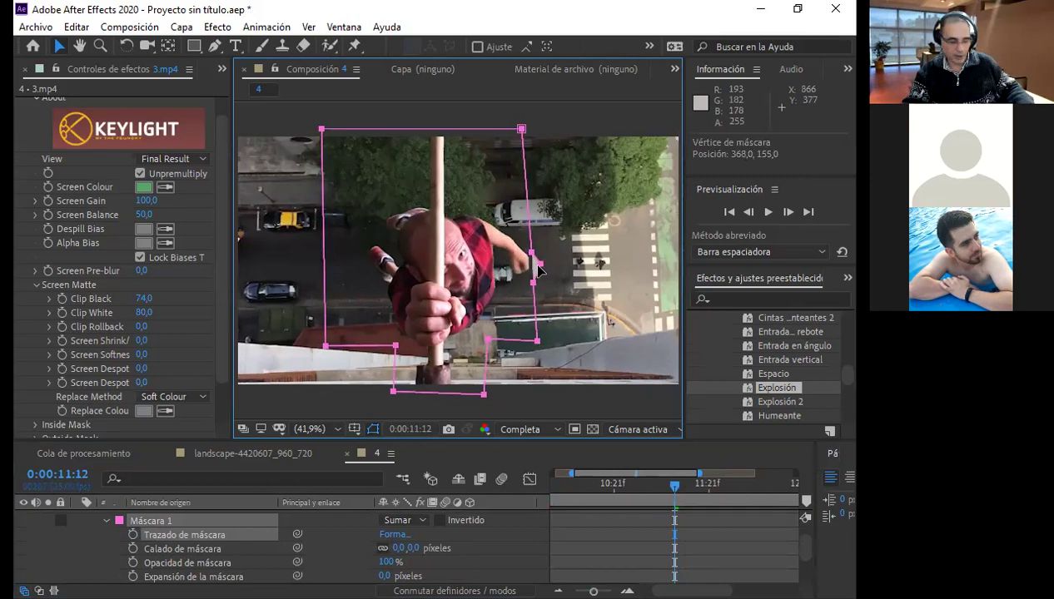
{"action": "left_click_drag", "start_coordinate": [538, 268], "coordinate": [540, 269]}
{"action": "key", "text": "ctrl+z"}
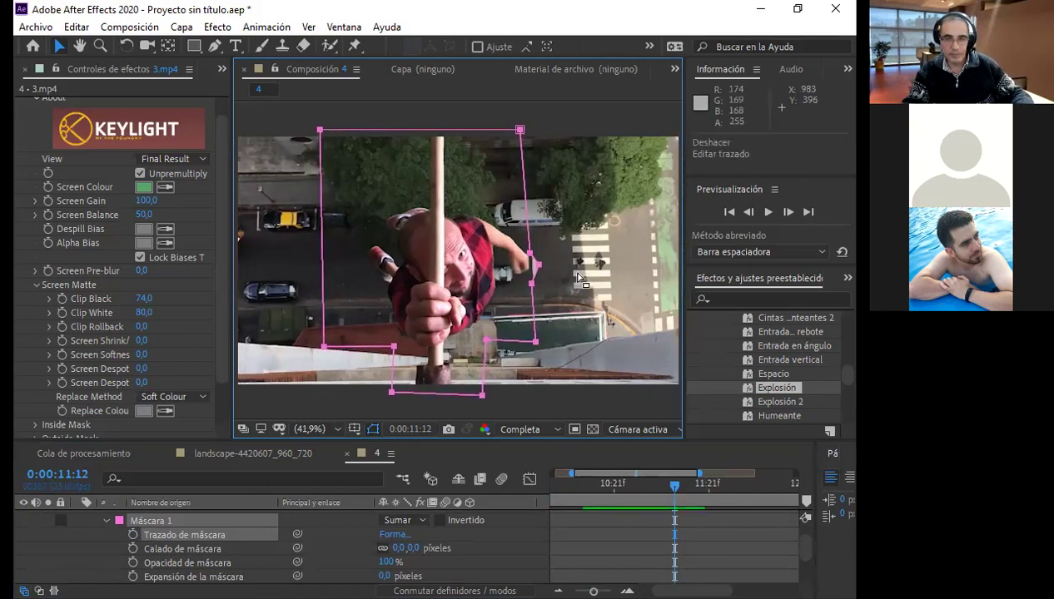
{"action": "left_click", "coordinate": [534, 269]}
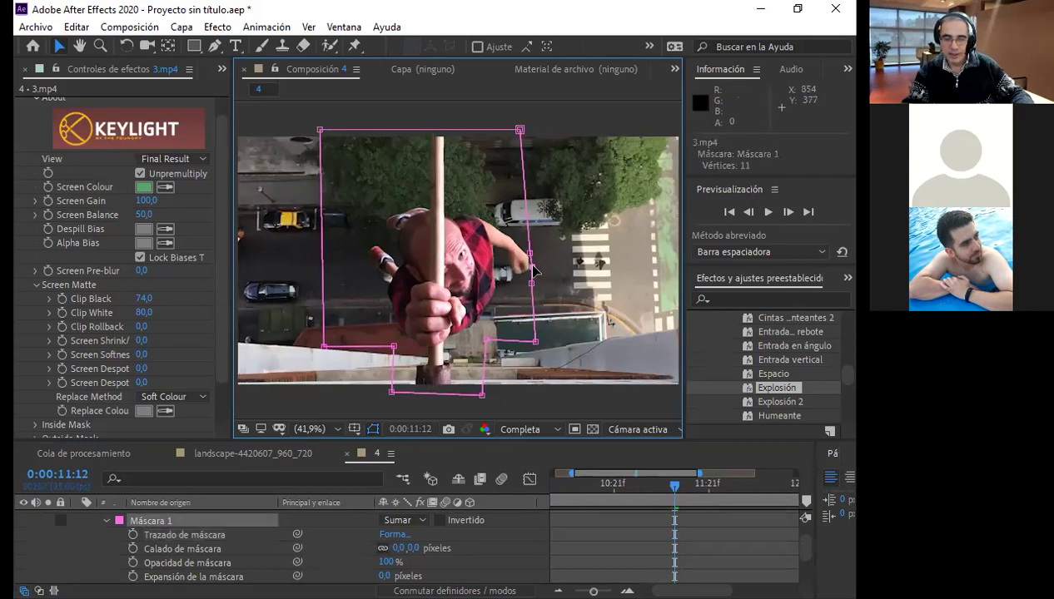
- Review the masked result from 0:00:10:14, then keyframe the mask path at 0:00:11:12
{"action": "left_click", "coordinate": [675, 493]}
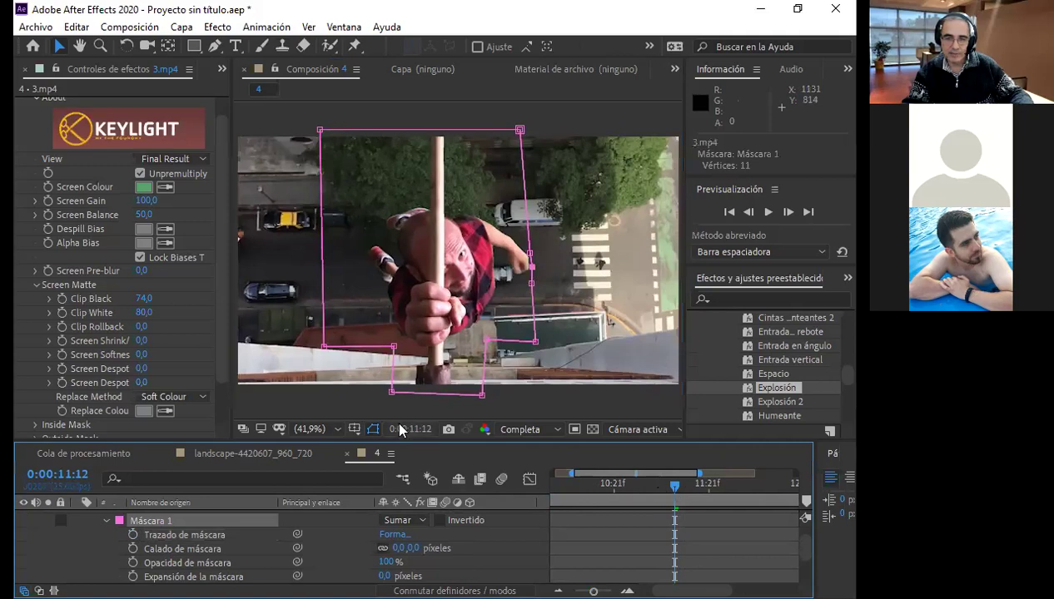
{"action": "left_click", "coordinate": [372, 428]}
{"action": "mouse_move", "coordinate": [653, 489]}
{"action": "left_mouse_down"}
{"action": "mouse_move", "coordinate": [581, 483]}
{"action": "mouse_move", "coordinate": [679, 514]}
{"action": "left_mouse_up"}
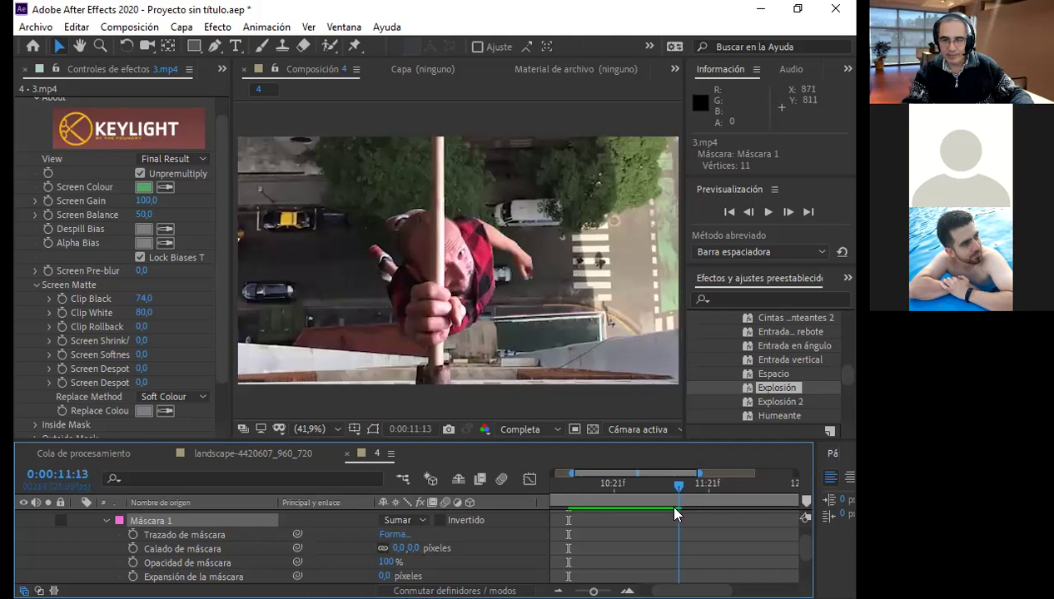
{"action": "left_click", "coordinate": [677, 508]}
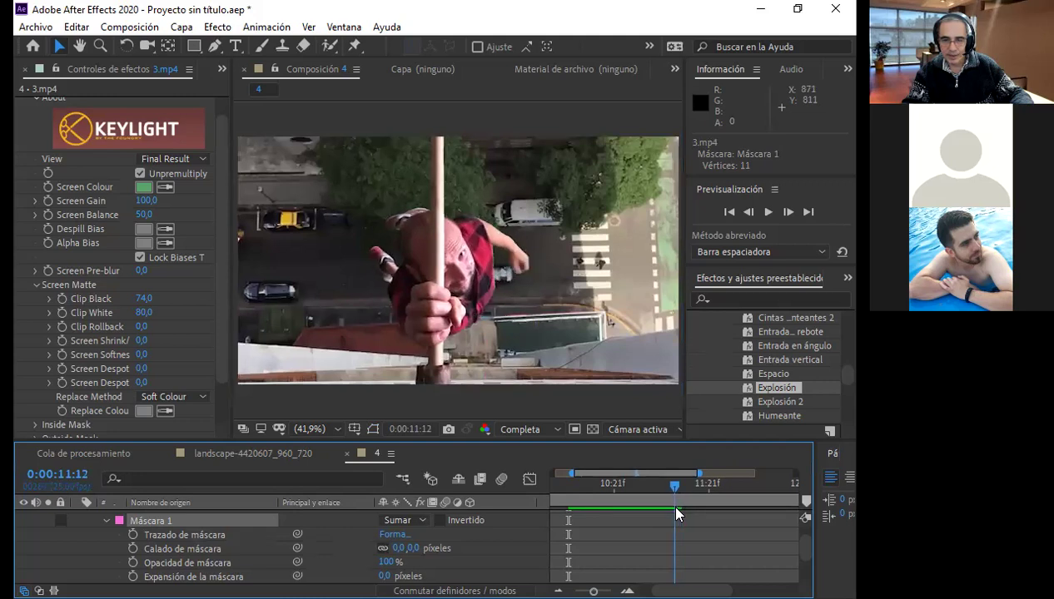
{"action": "left_click", "coordinate": [373, 428]}
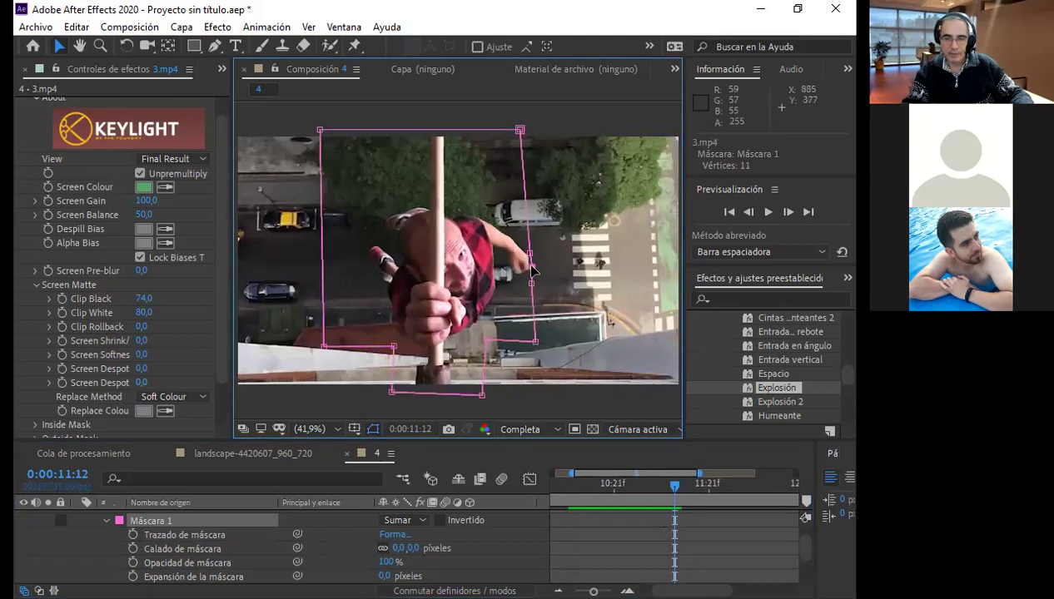
{"action": "left_click", "coordinate": [134, 536]}
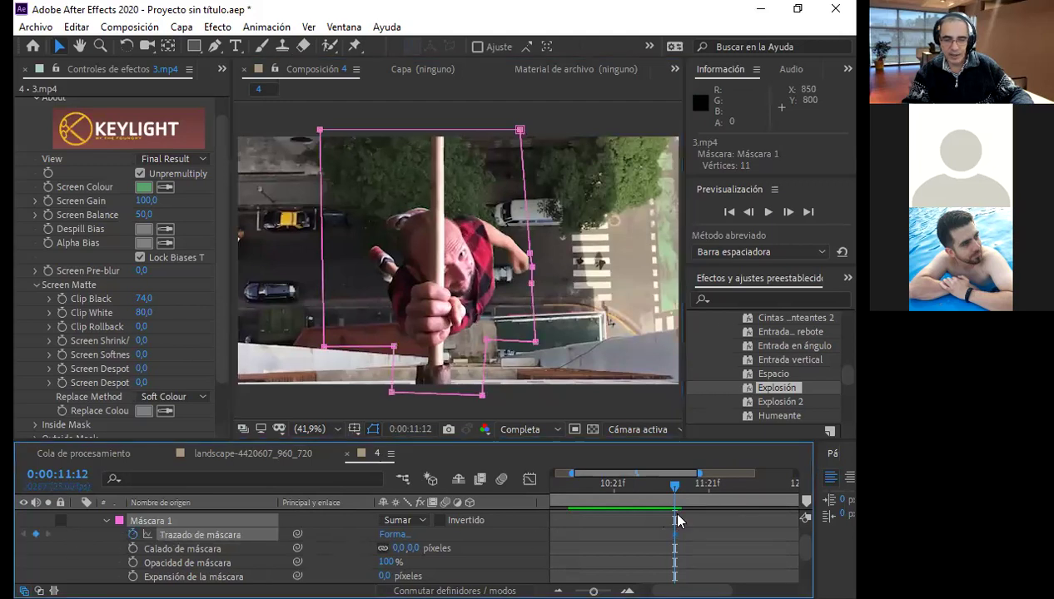
- At 0:00:11:13, nudge a right-edge mask point to keep the arm inside
{"action": "left_click_drag", "start_coordinate": [677, 491], "coordinate": [683, 491]}
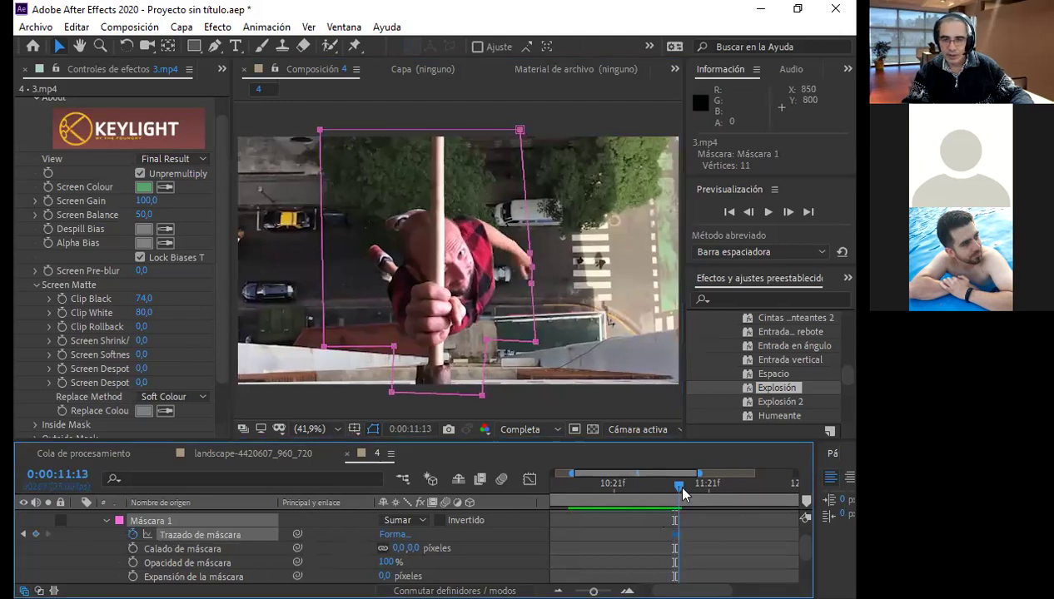
{"action": "left_click_drag", "start_coordinate": [533, 273], "coordinate": [537, 273]}
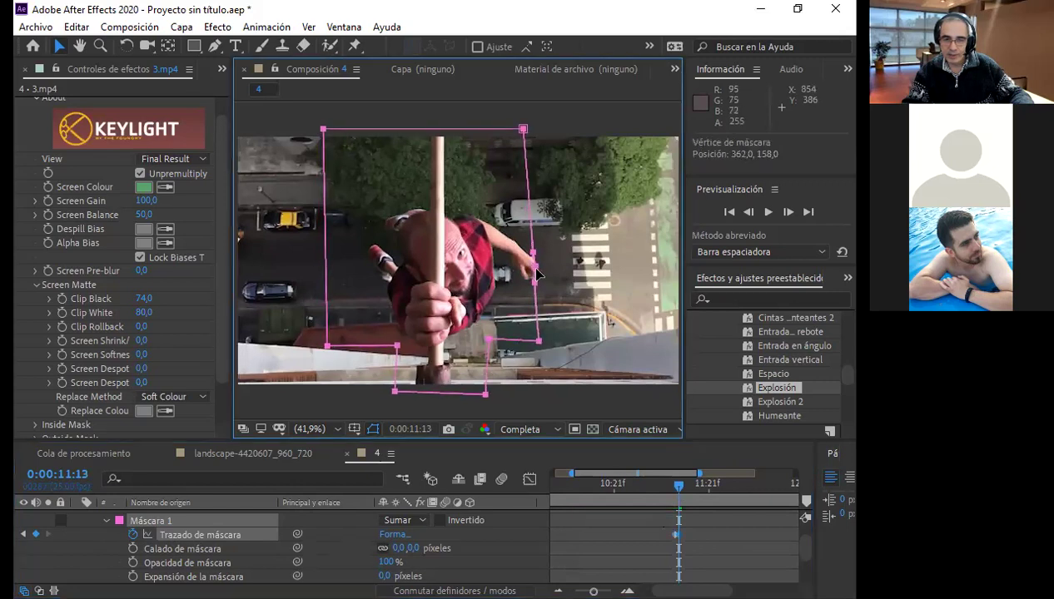
{"action": "key", "text": "ctrl+z"}
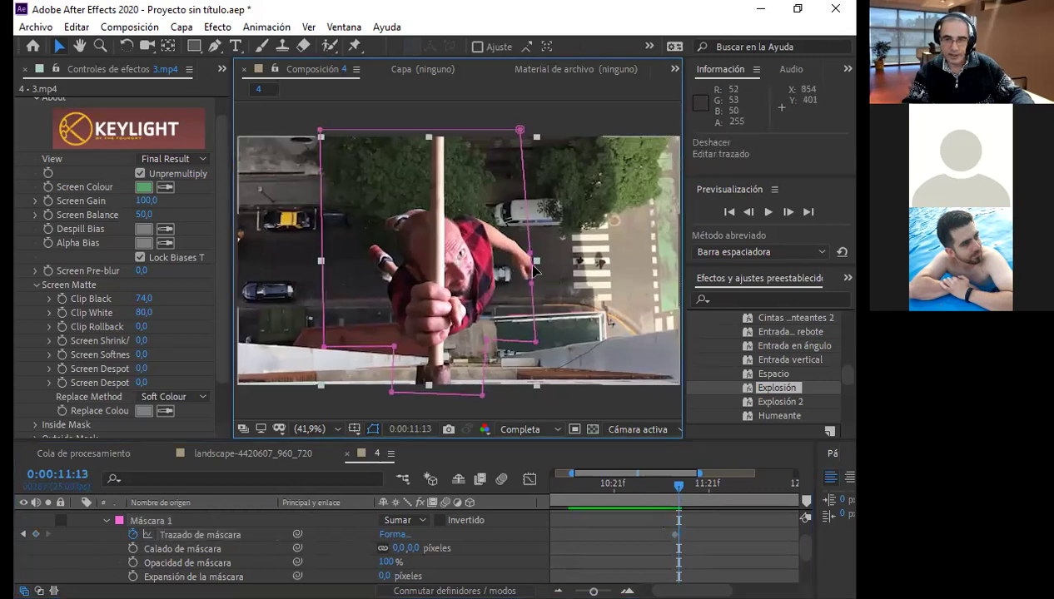
{"action": "left_click", "coordinate": [535, 271]}
{"action": "left_click_drag", "start_coordinate": [538, 269], "coordinate": [537, 272]}
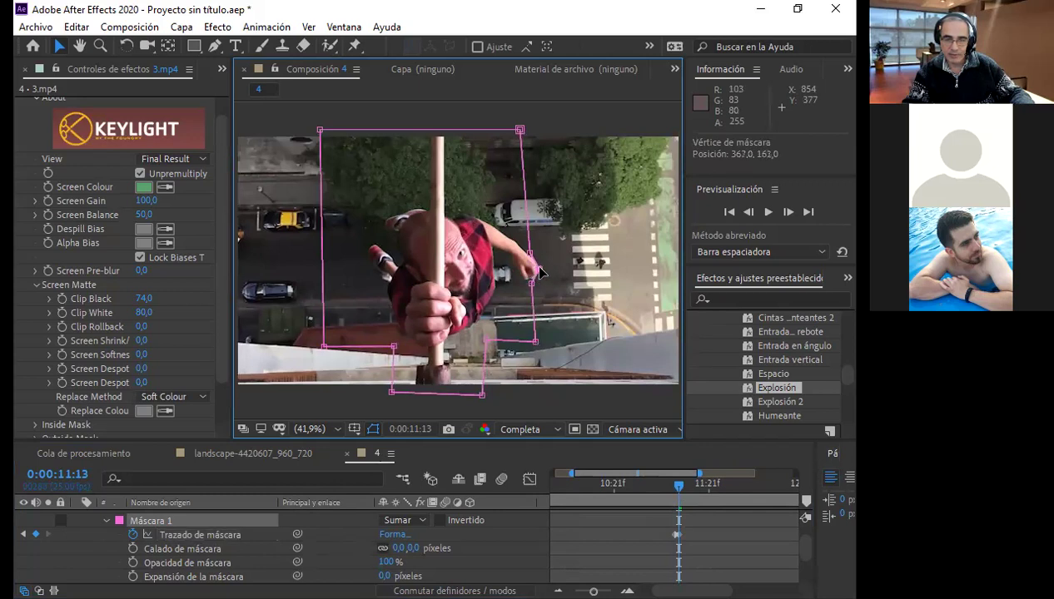
{"action": "left_click_drag", "start_coordinate": [537, 271], "coordinate": [540, 272]}
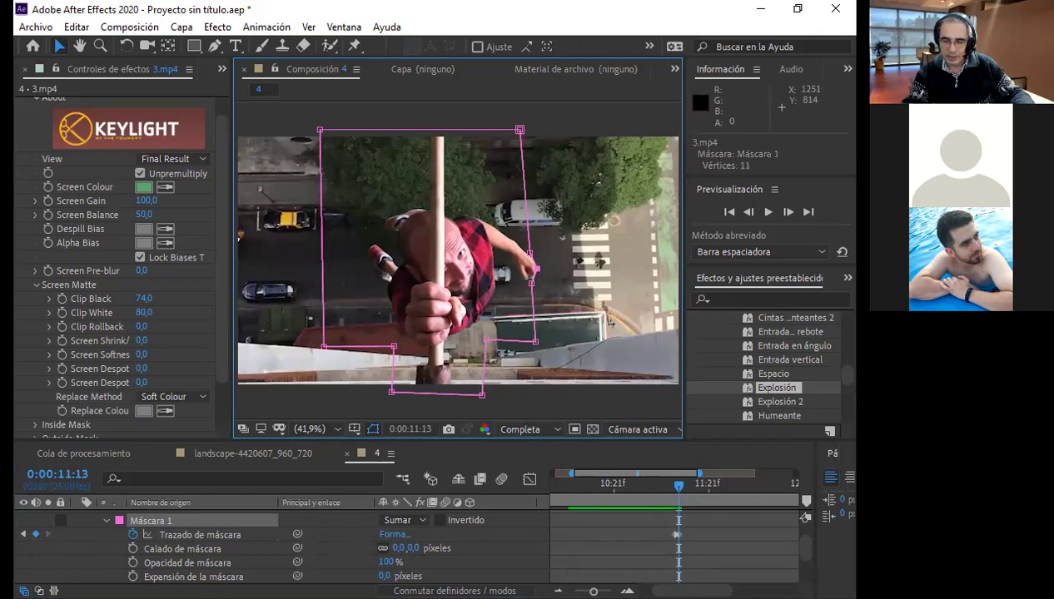
- Reshape the mask edge around the arm at 0:00:11:16 and 0:00:11:17
{"action": "left_click", "coordinate": [681, 489]}
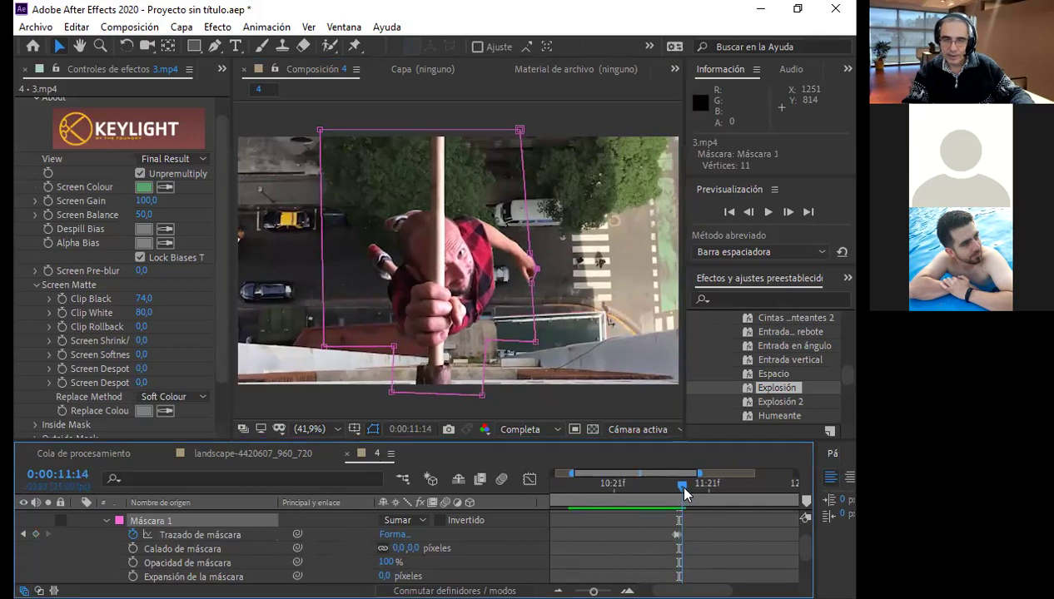
{"action": "left_click", "coordinate": [690, 490]}
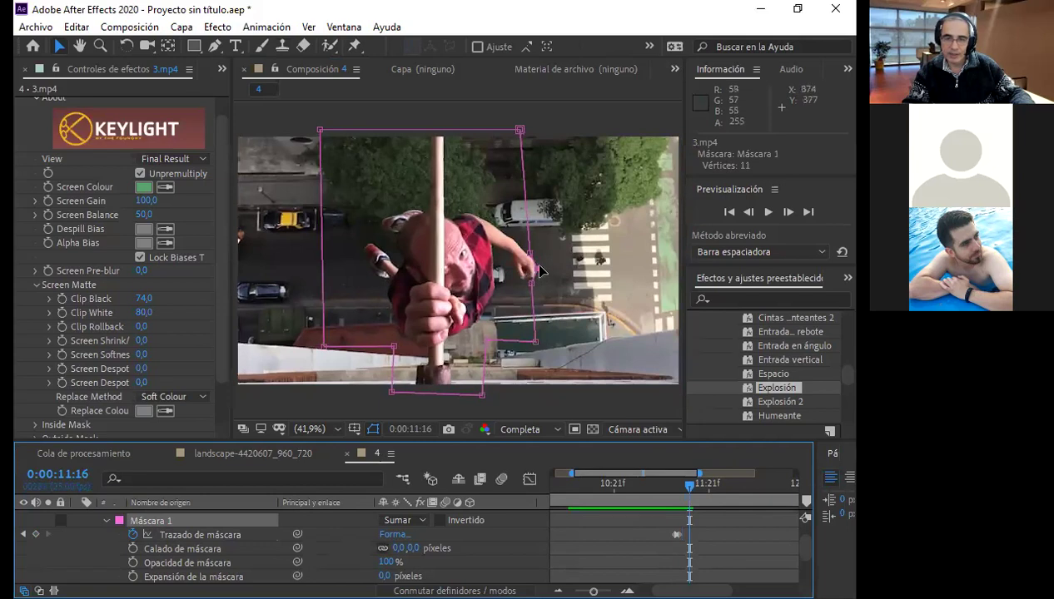
{"action": "left_click_drag", "start_coordinate": [535, 274], "coordinate": [532, 271]}
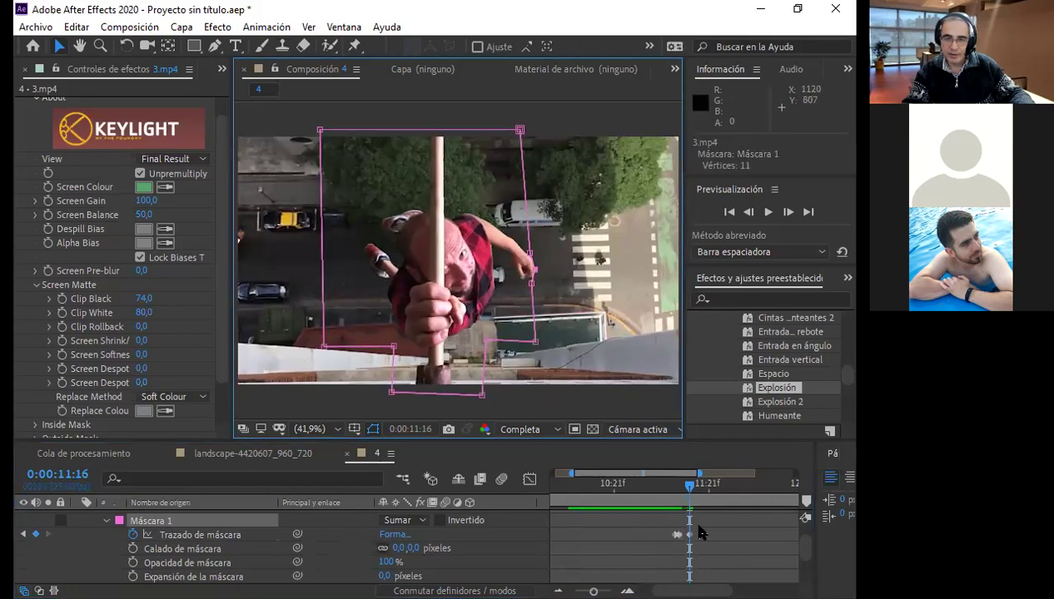
{"action": "left_click", "coordinate": [693, 489]}
{"action": "left_click", "coordinate": [695, 488]}
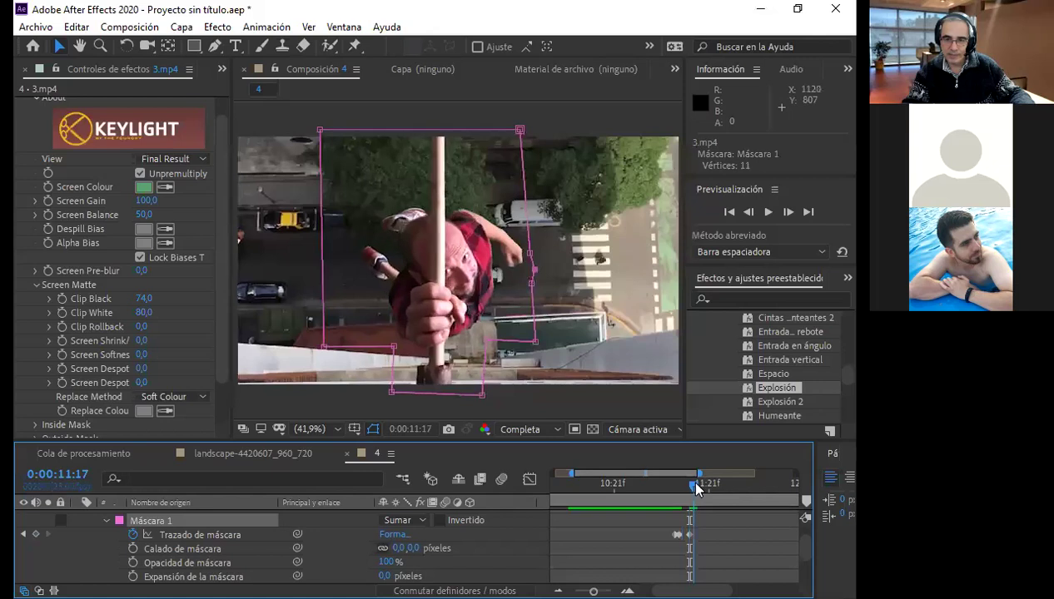
{"action": "left_click_drag", "start_coordinate": [534, 274], "coordinate": [536, 273]}
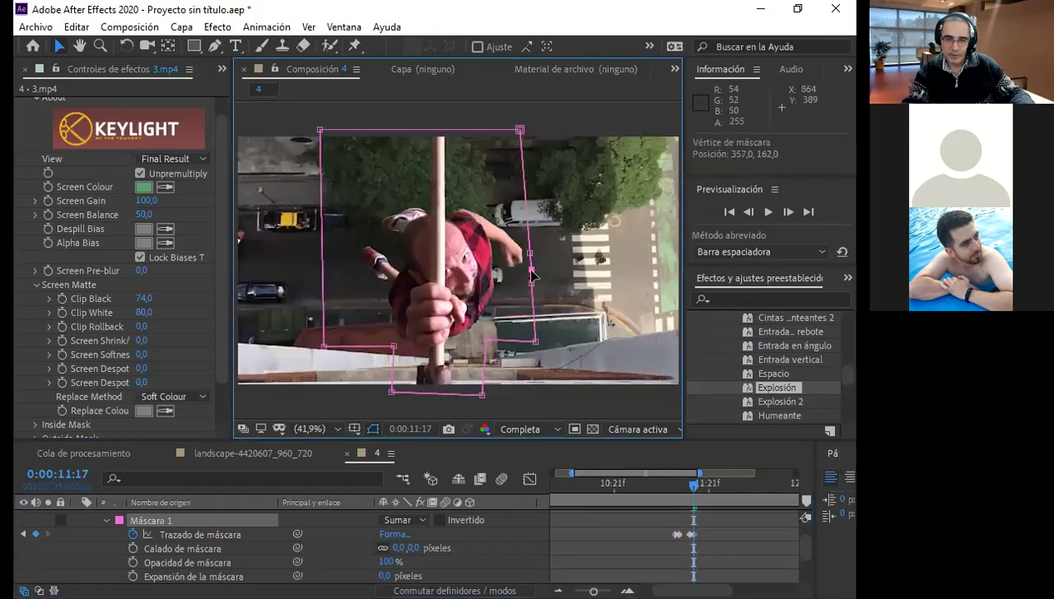
- Hide the mask outline and preview the animation from 0:00:11:08
{"action": "left_click", "coordinate": [372, 427]}
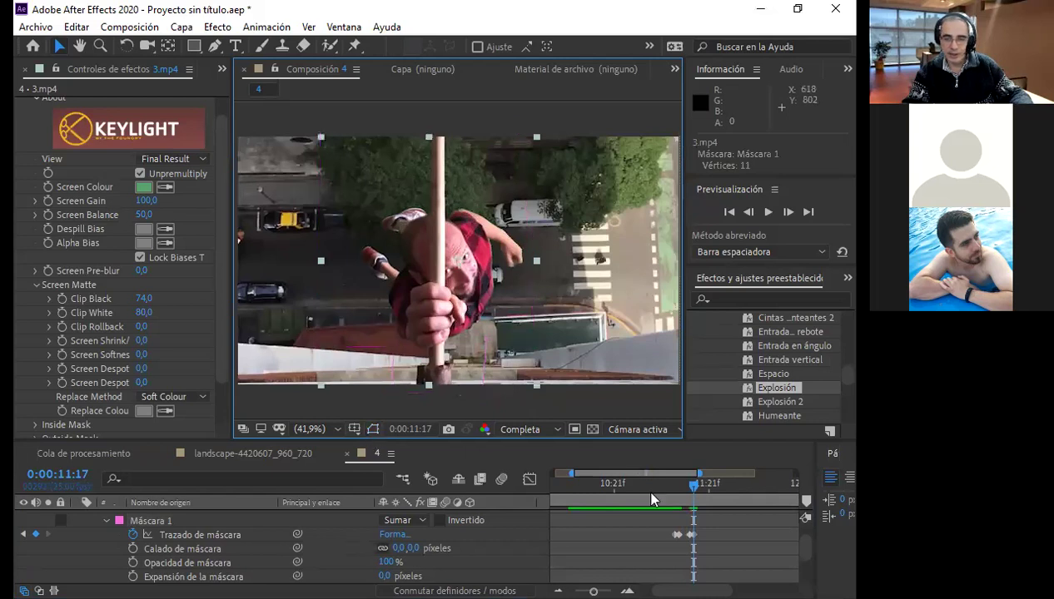
{"action": "left_click", "coordinate": [658, 488]}
{"action": "key", "text": "space"}
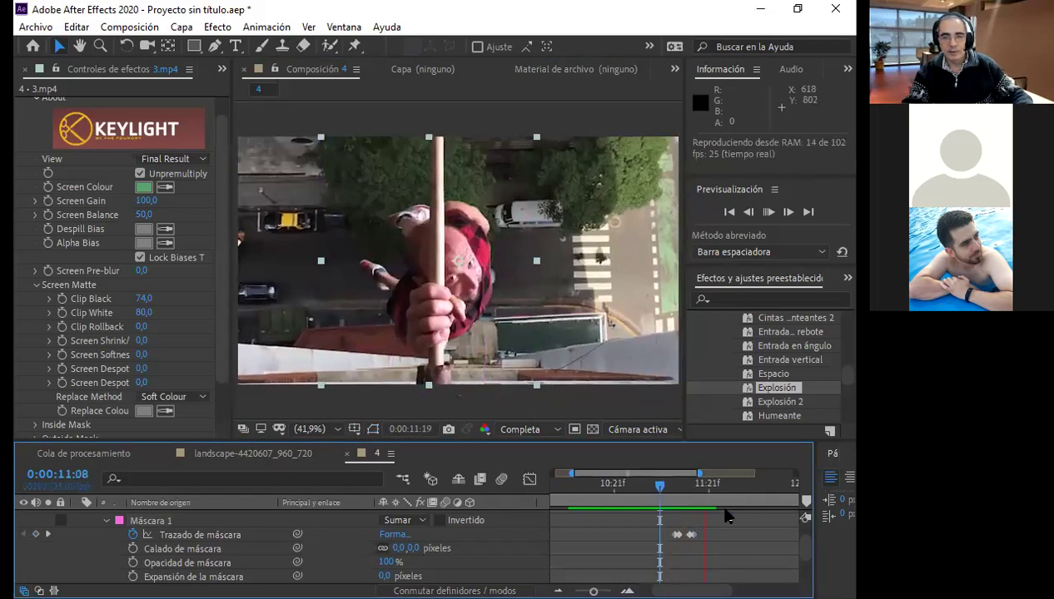
- Stop the preview near 0:00:11:13 and move a mask point beside the man's arm
{"action": "left_click", "coordinate": [686, 486]}
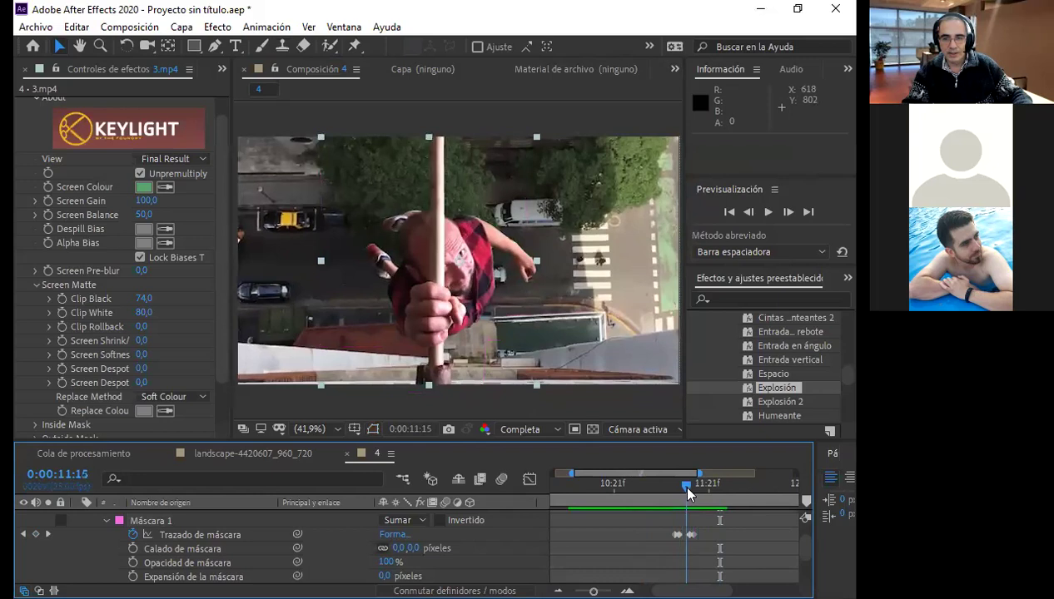
{"action": "left_click_drag", "start_coordinate": [686, 493], "coordinate": [681, 494]}
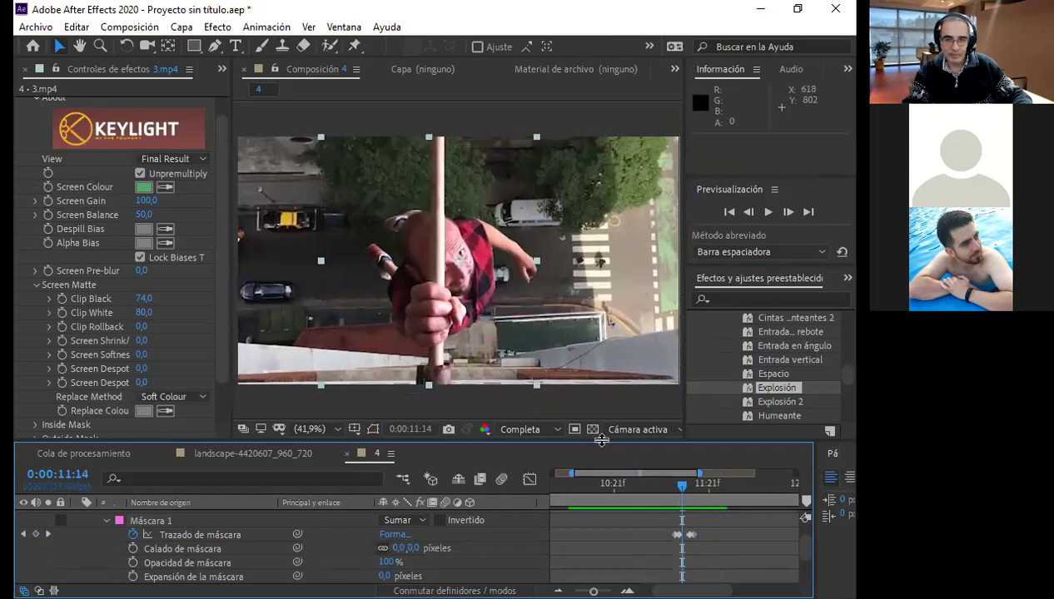
{"action": "left_click", "coordinate": [372, 428]}
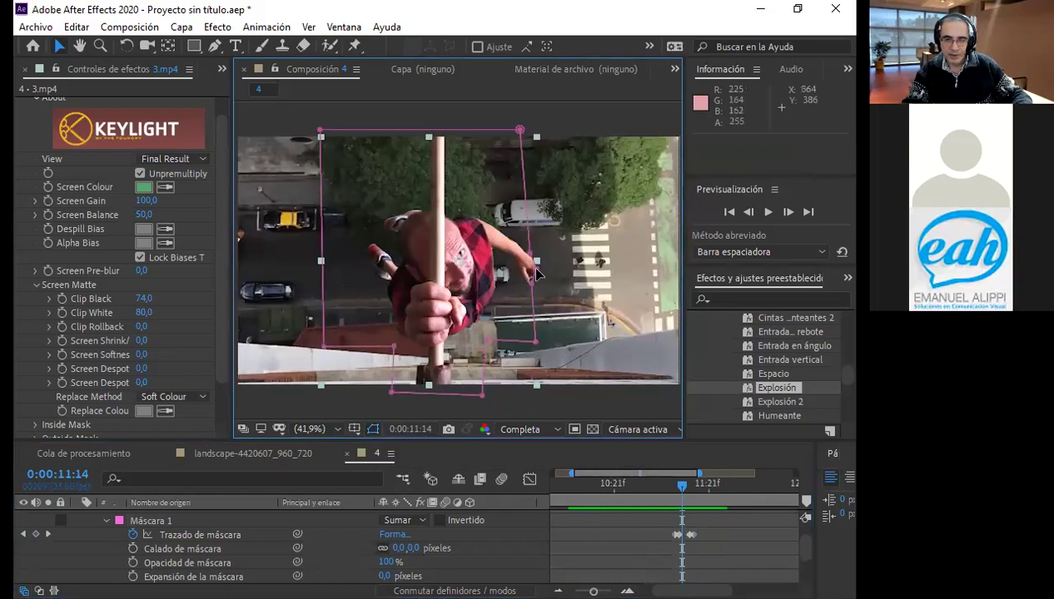
{"action": "left_click_drag", "start_coordinate": [539, 275], "coordinate": [540, 277]}
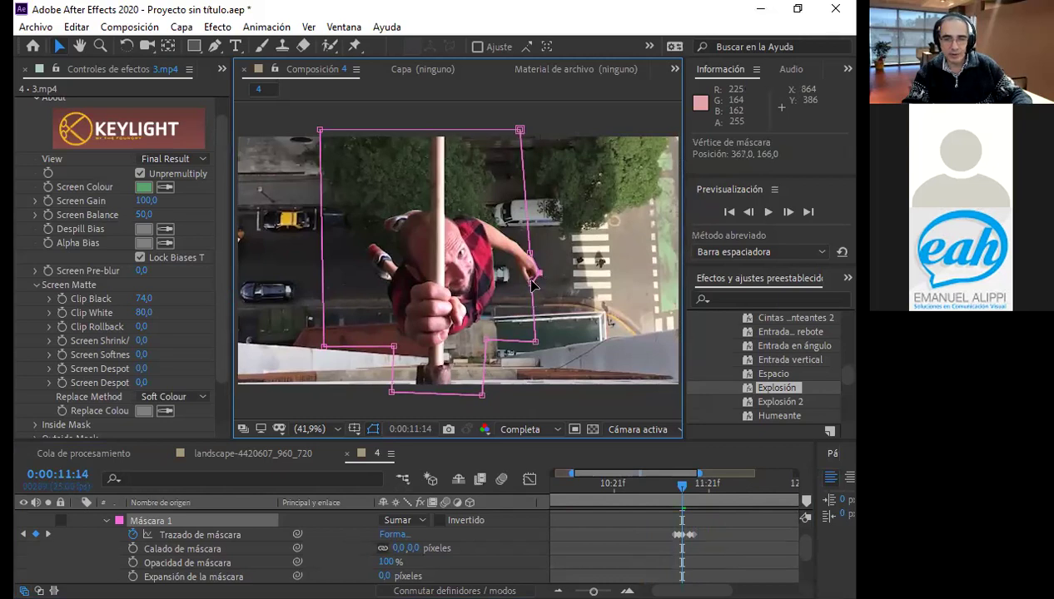
- Scrub between 0:00:11:13 and 0:00:11:14 to check the adjusted mask, ending at 11:14
{"action": "left_click", "coordinate": [669, 487]}
{"action": "mouse_move", "coordinate": [671, 497]}
{"action": "left_mouse_down"}
{"action": "mouse_move", "coordinate": [686, 497]}
{"action": "mouse_move", "coordinate": [676, 497]}
{"action": "left_mouse_up"}
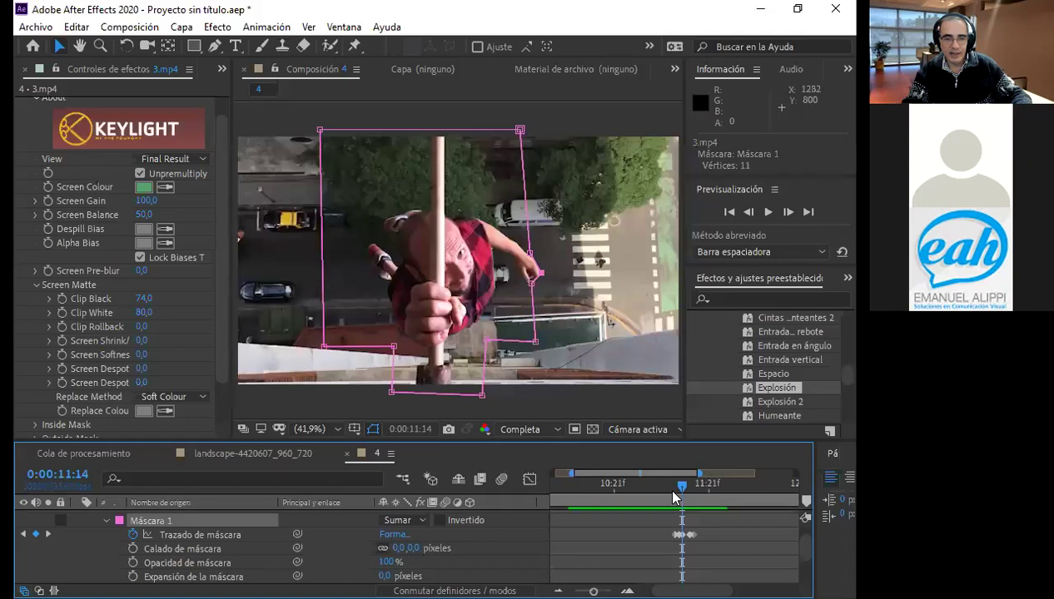
{"action": "key", "text": "Page_Up"}
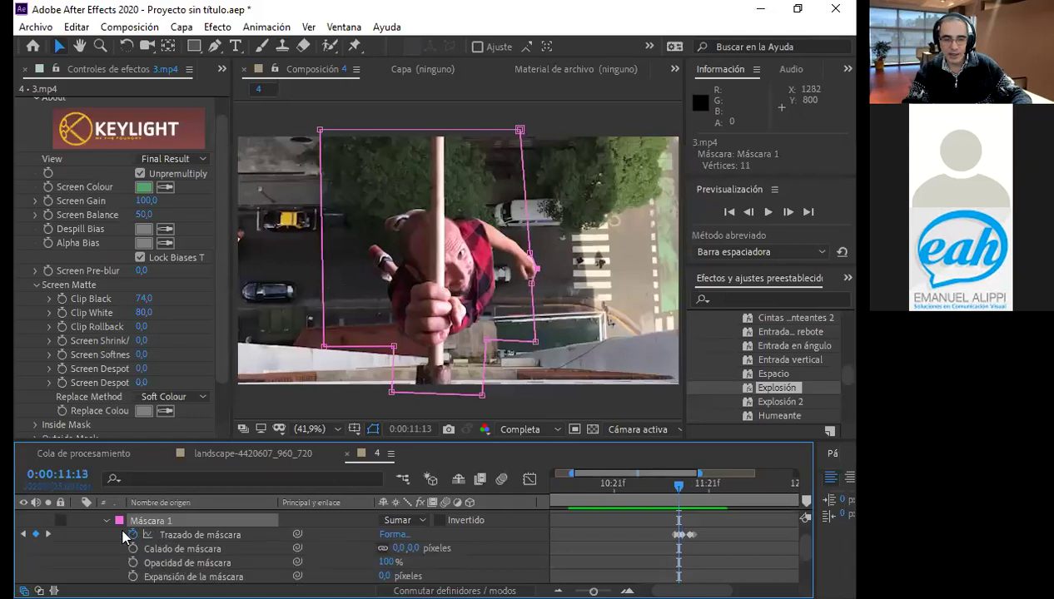
{"action": "left_click_drag", "start_coordinate": [680, 487], "coordinate": [674, 487]}
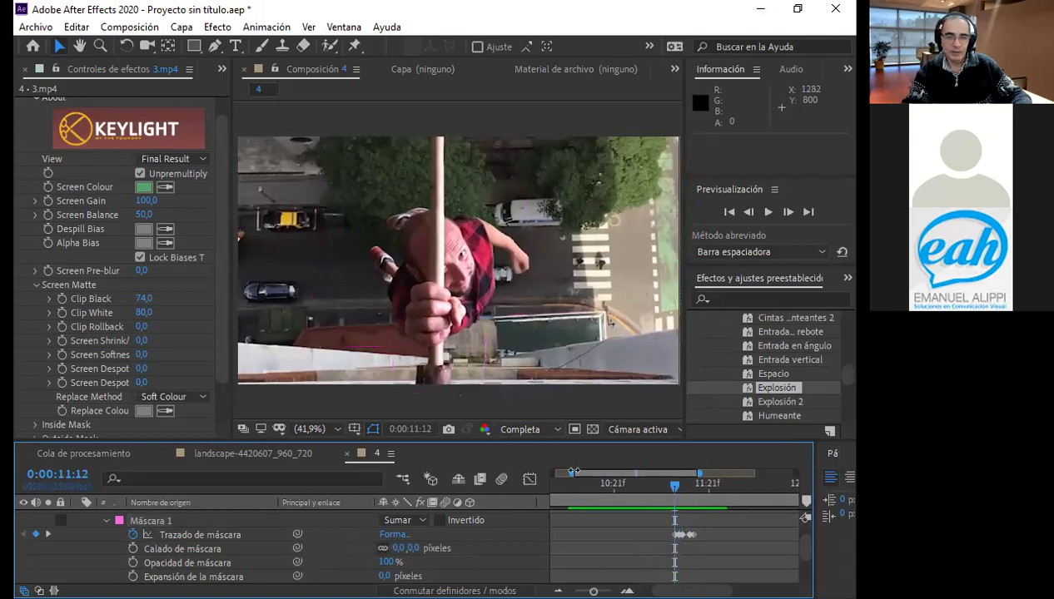
{"action": "key", "text": "space"}
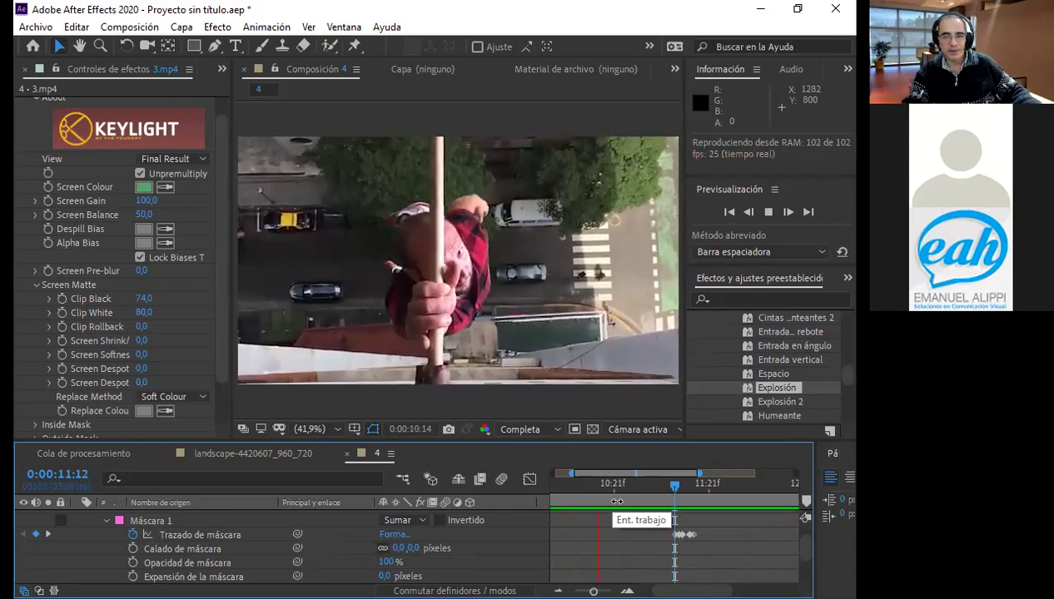
{"action": "key", "text": "space"}
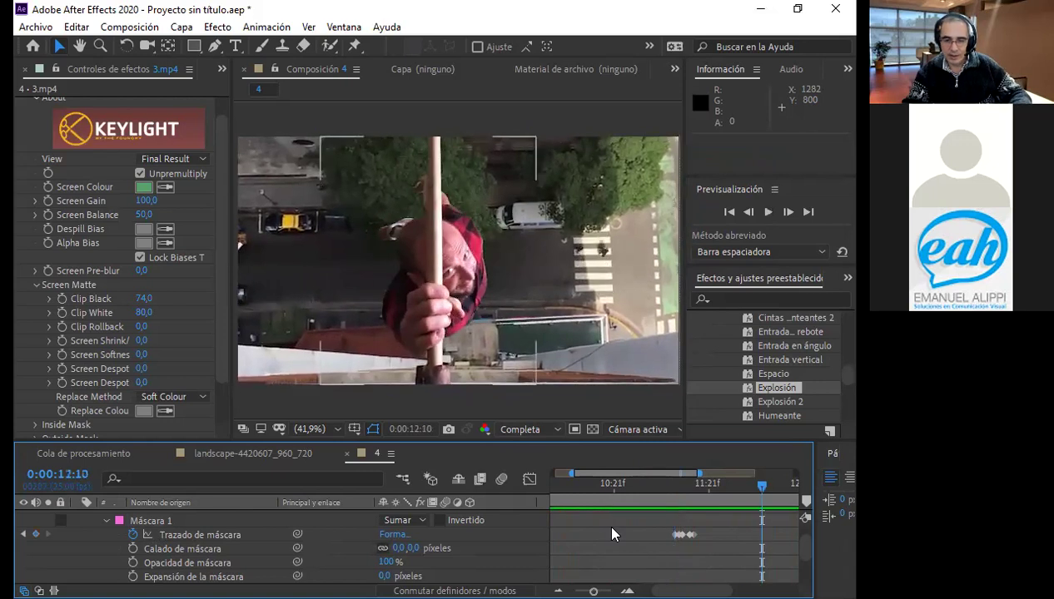
{"action": "scroll", "coordinate": [601, 550], "scroll_direction": "up", "scroll_amount": 3}
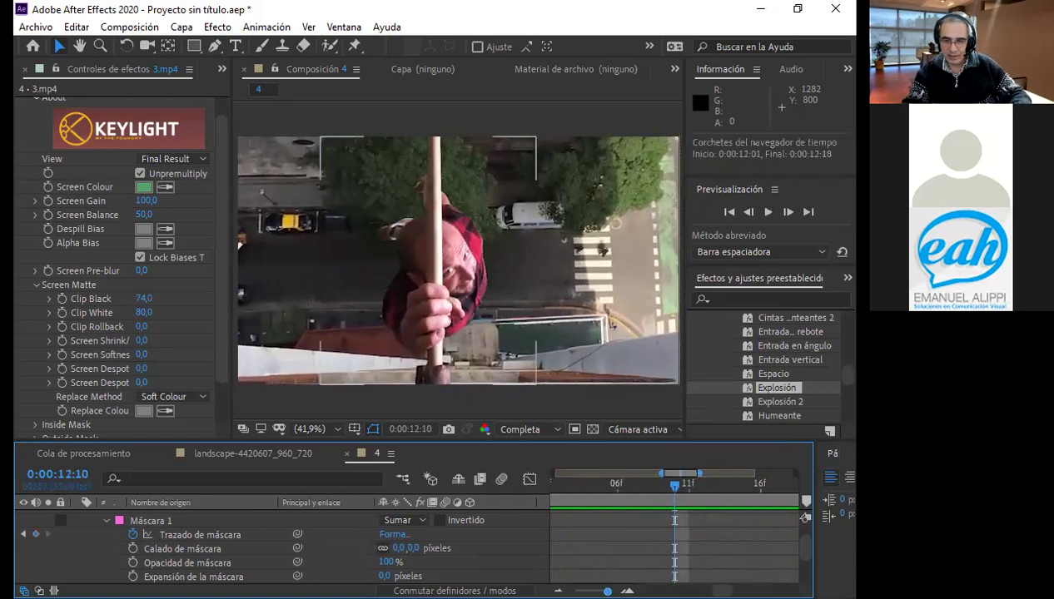
{"action": "scroll", "coordinate": [695, 498], "scroll_direction": "down", "scroll_amount": 3}
{"action": "key", "text": "space"}
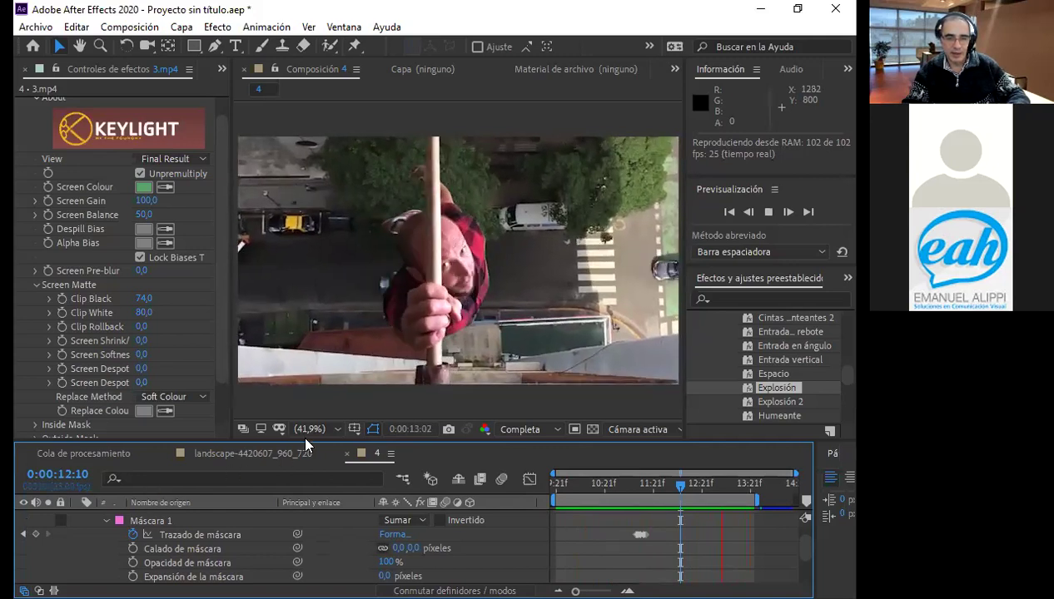
- Collapse Máscara 1, turn Keylight off and preview the clip without the key
{"action": "key", "text": "space"}
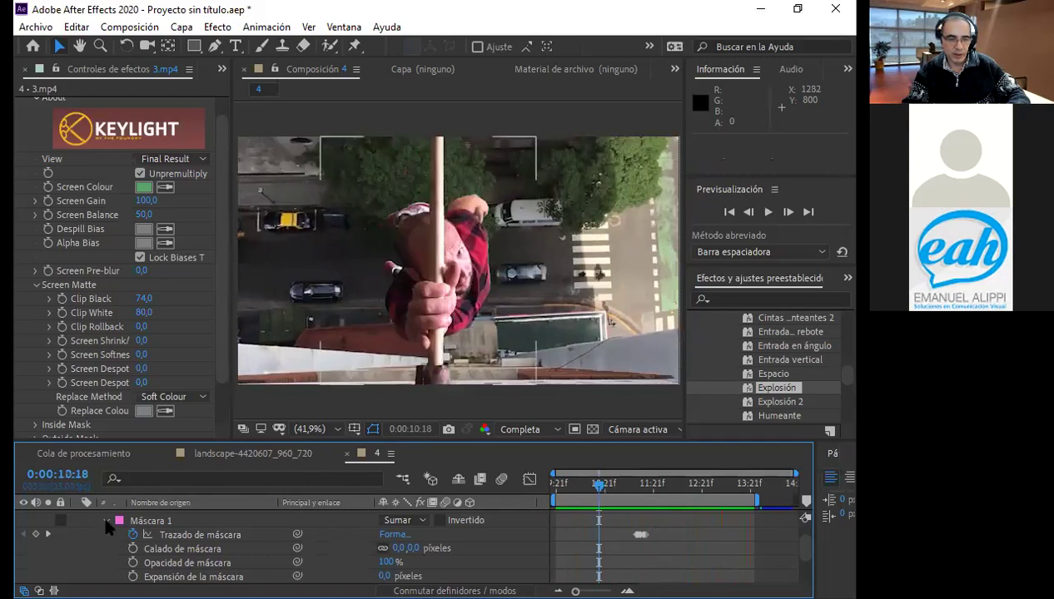
{"action": "left_click", "coordinate": [106, 522]}
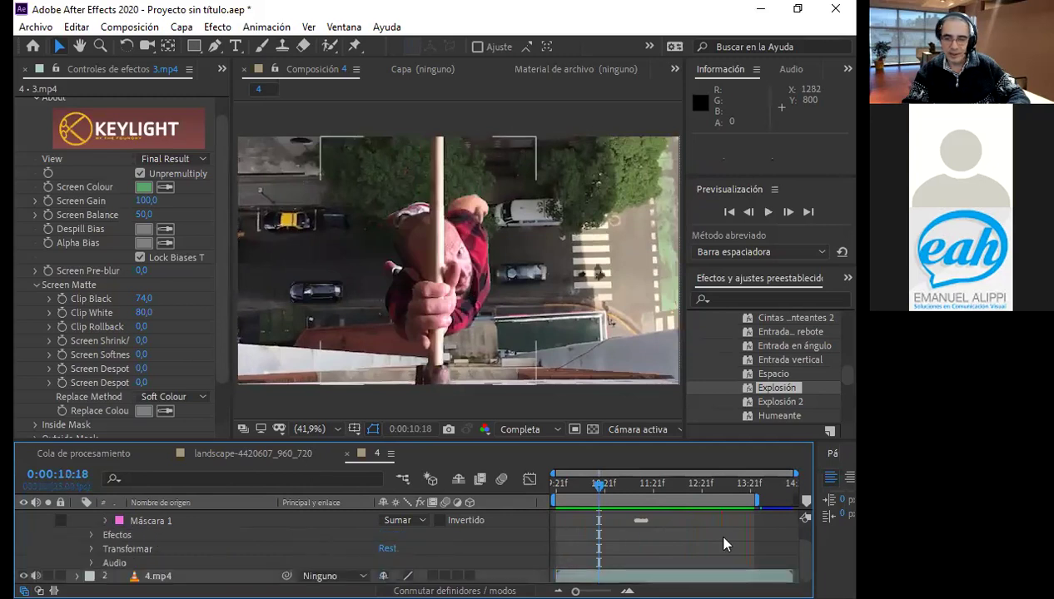
{"action": "left_click_drag", "start_coordinate": [800, 560], "coordinate": [799, 526]}
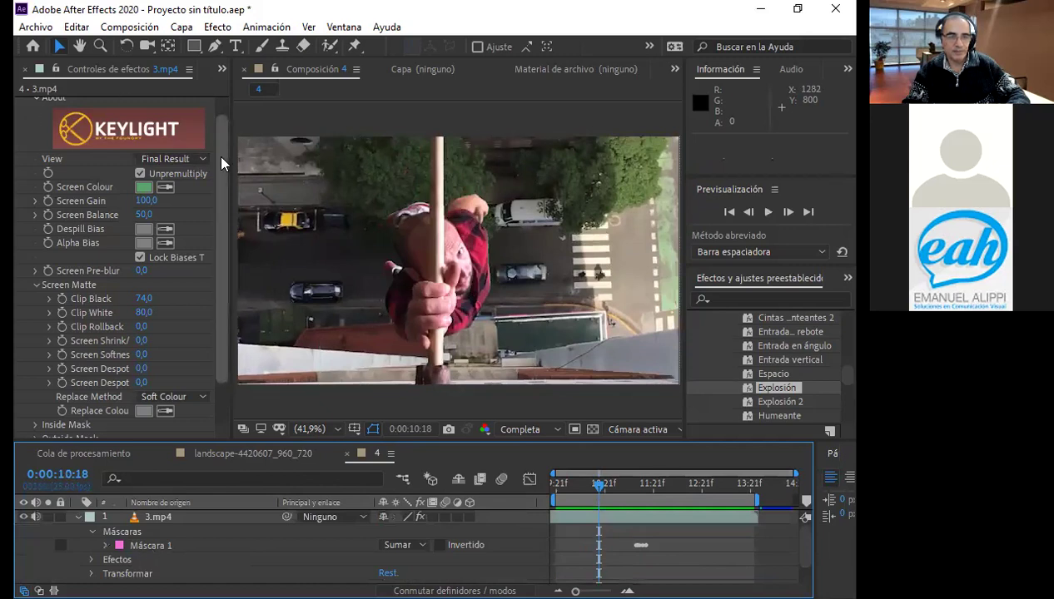
{"action": "scroll", "coordinate": [35, 100], "scroll_direction": "up", "scroll_amount": 1}
{"action": "left_click", "coordinate": [35, 102]}
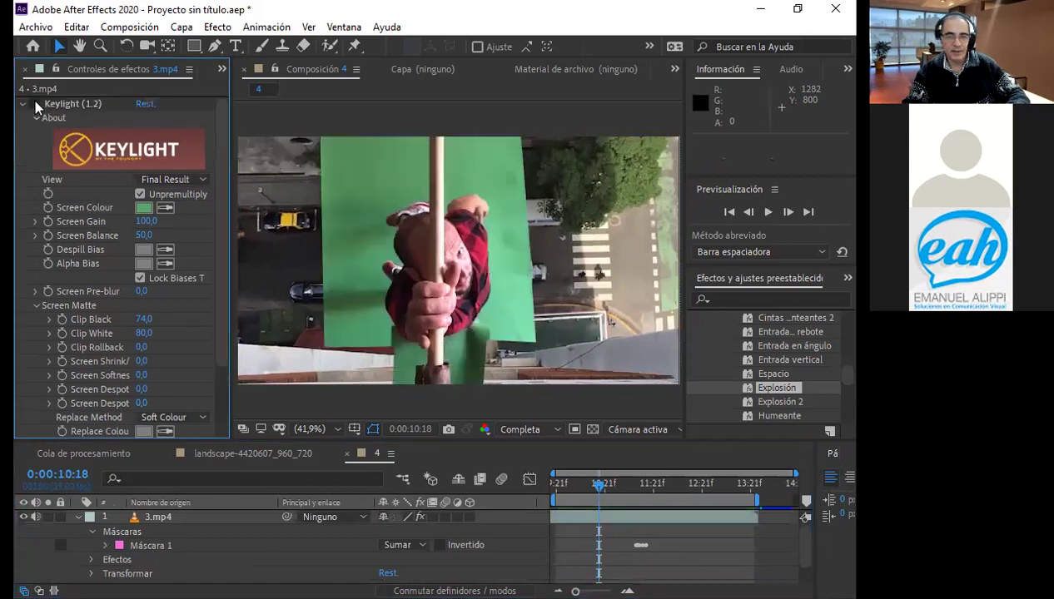
{"action": "key", "text": "space"}
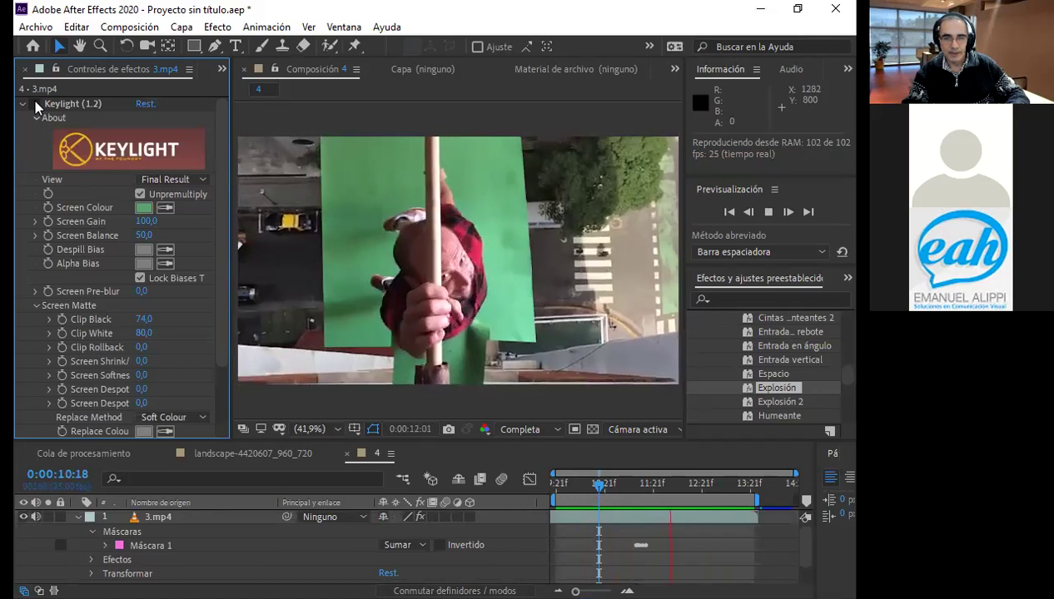
- Scrub between 0:00:11:06 and 0:00:11:15, parking the indicator at 0:00:11:13
{"action": "left_click", "coordinate": [637, 485]}
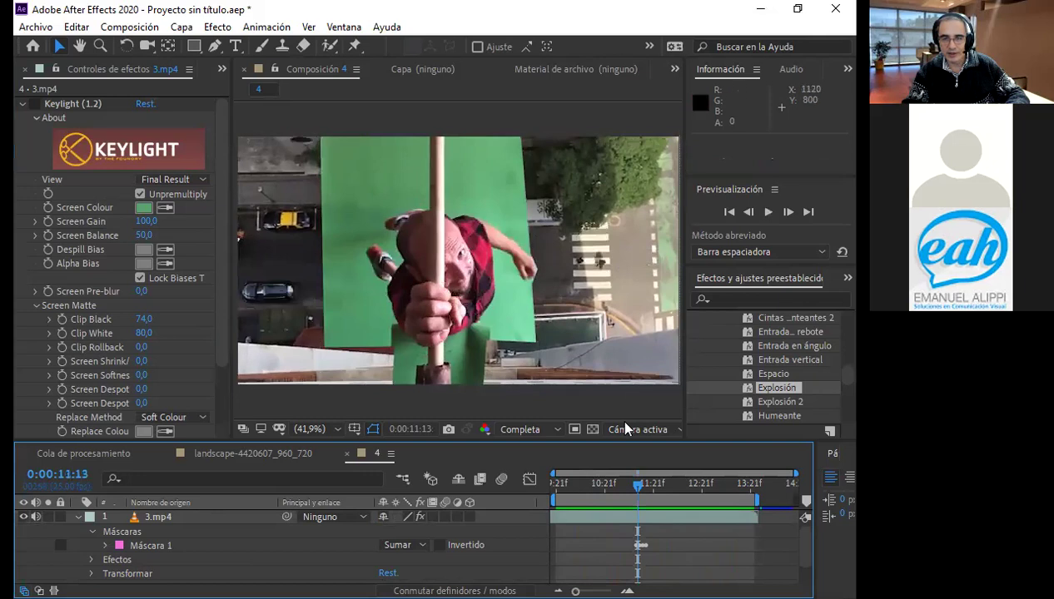
{"action": "left_click_drag", "start_coordinate": [639, 492], "coordinate": [642, 493]}
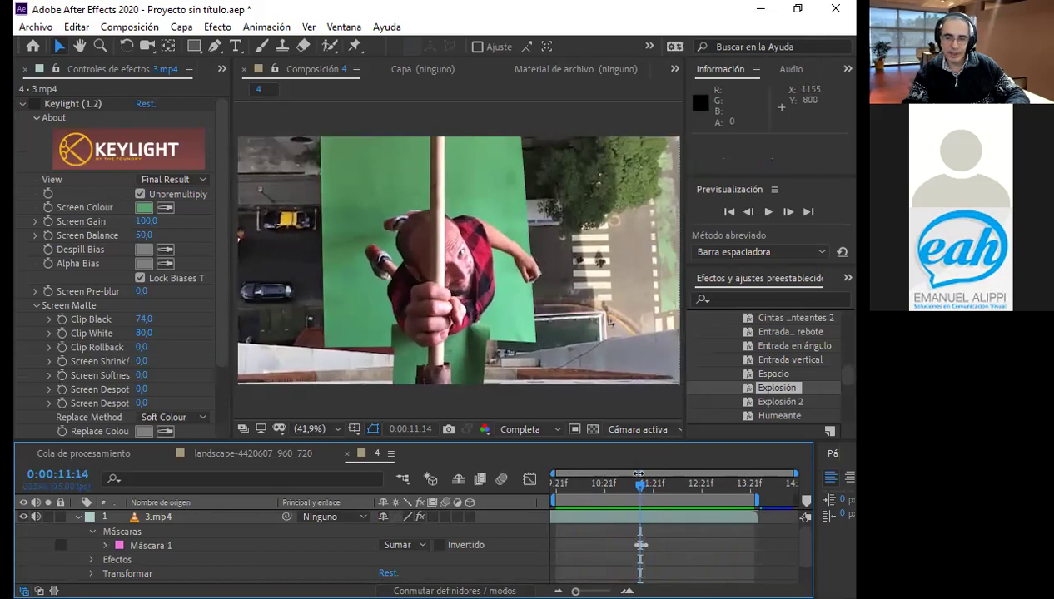
{"action": "left_click_drag", "start_coordinate": [641, 491], "coordinate": [624, 490]}
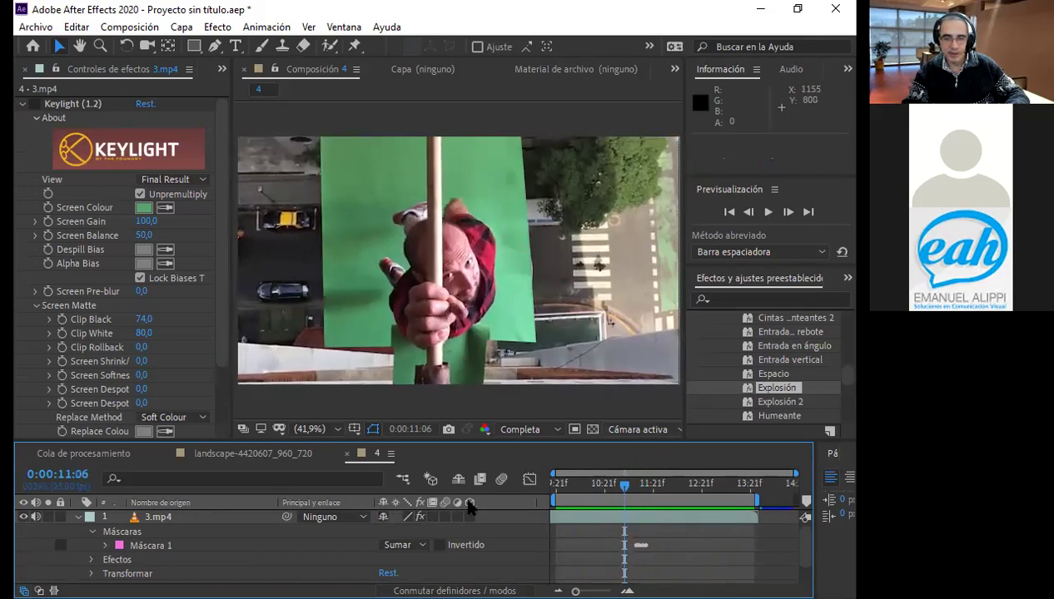
{"action": "left_click", "coordinate": [635, 487]}
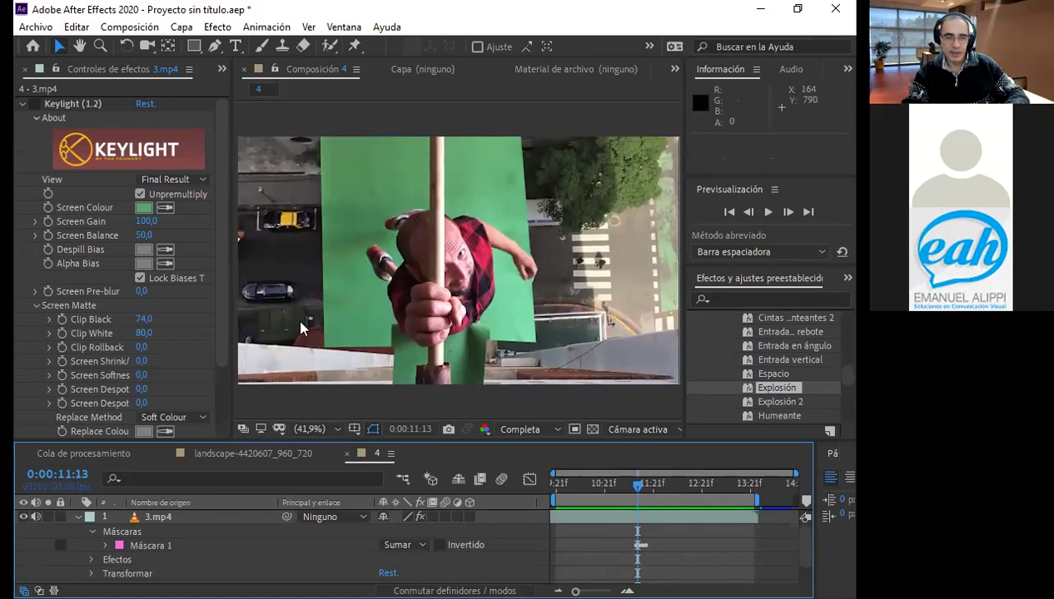
- Zoom to 200% on the hand and add a vertex on 3.mp4's mask edge beside it
{"action": "left_click", "coordinate": [98, 47]}
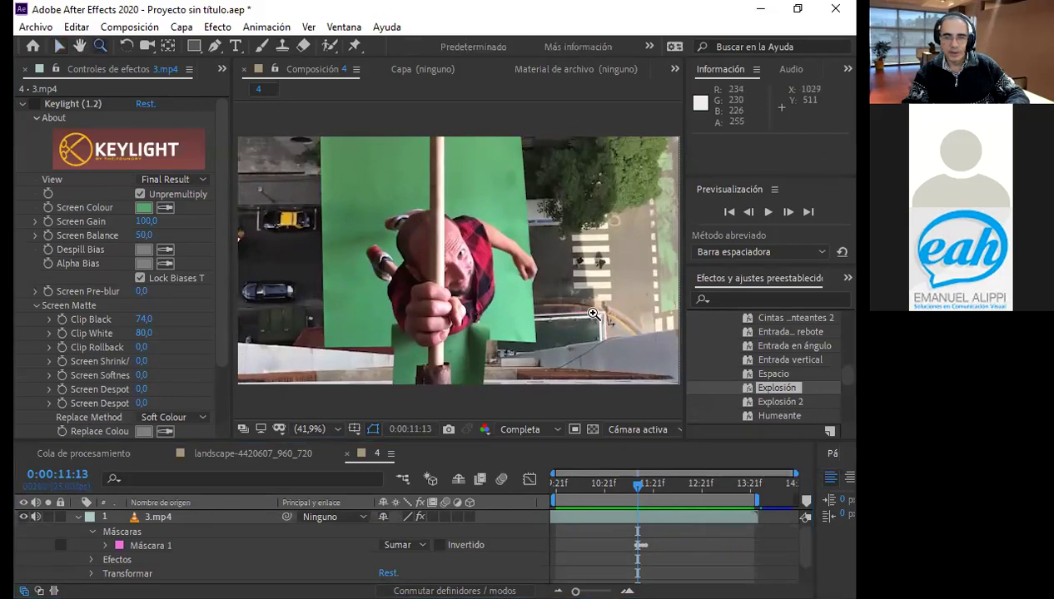
{"action": "left_click", "coordinate": [521, 282]}
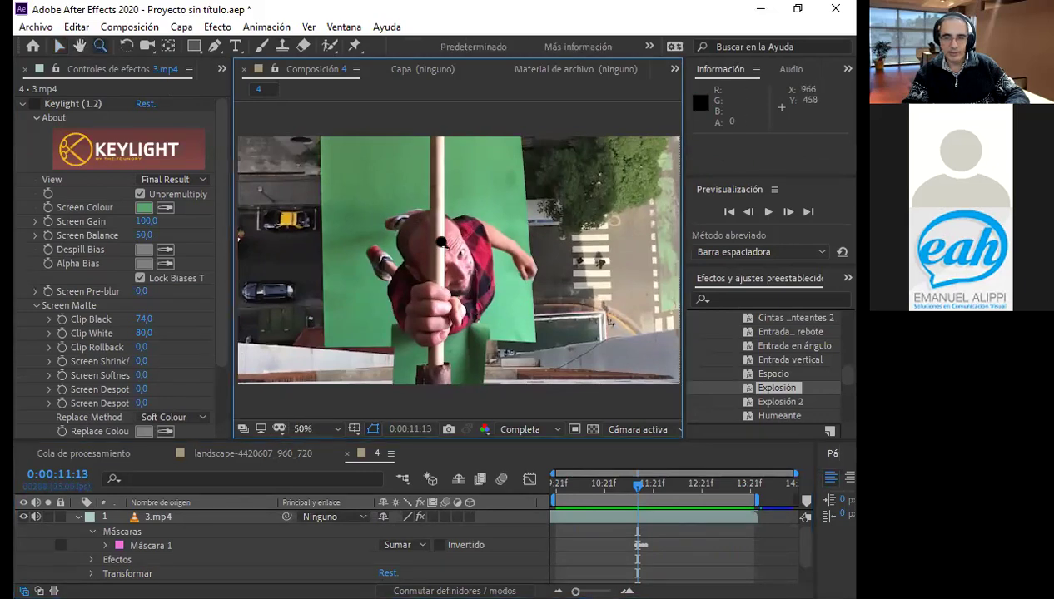
{"action": "left_click", "coordinate": [485, 260]}
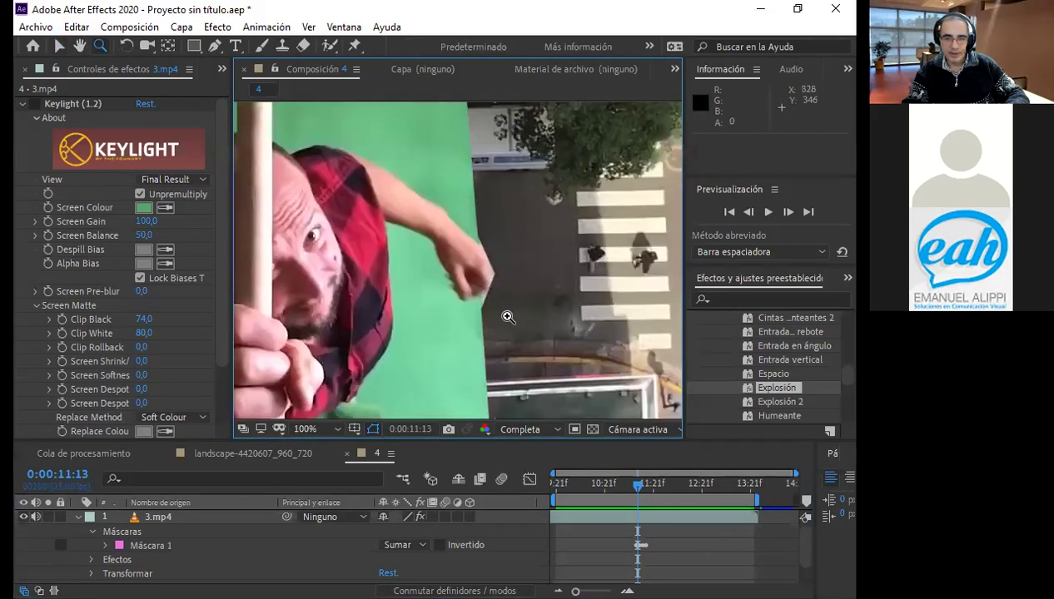
{"action": "left_click", "coordinate": [474, 242]}
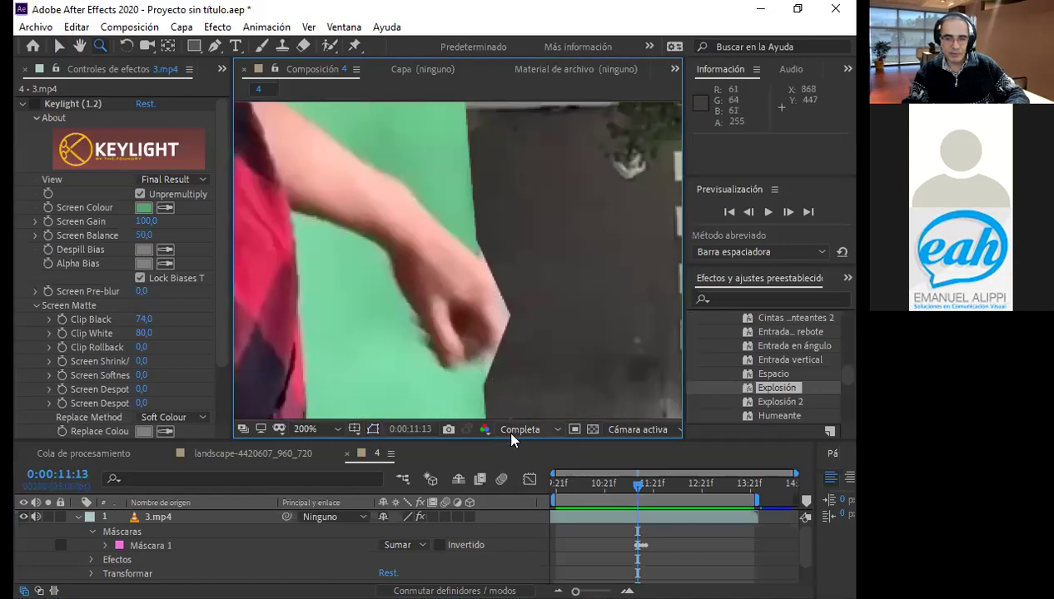
{"action": "left_click", "coordinate": [222, 517]}
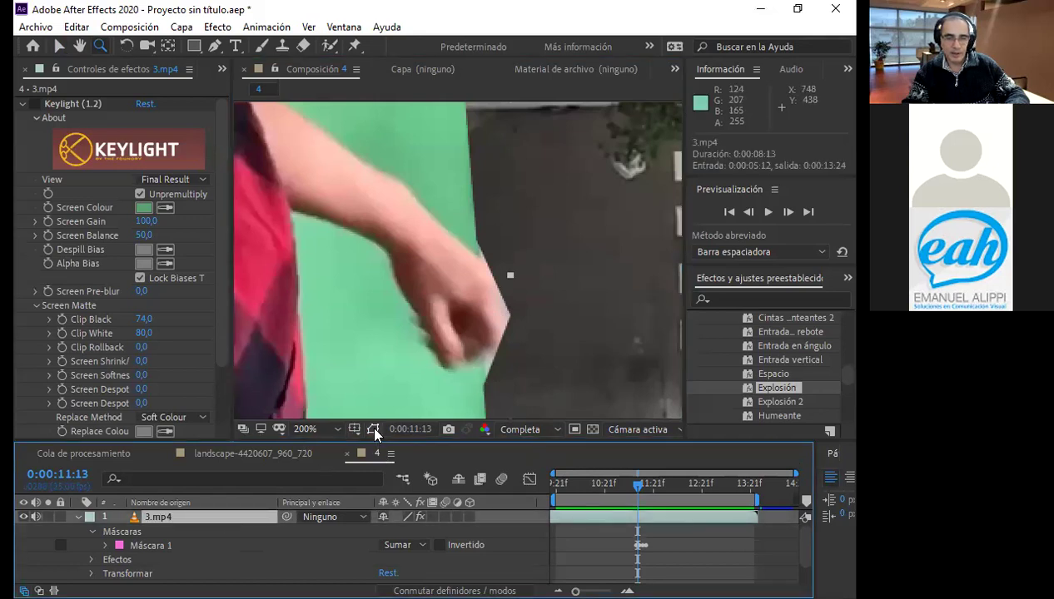
{"action": "key", "text": "backslash"}
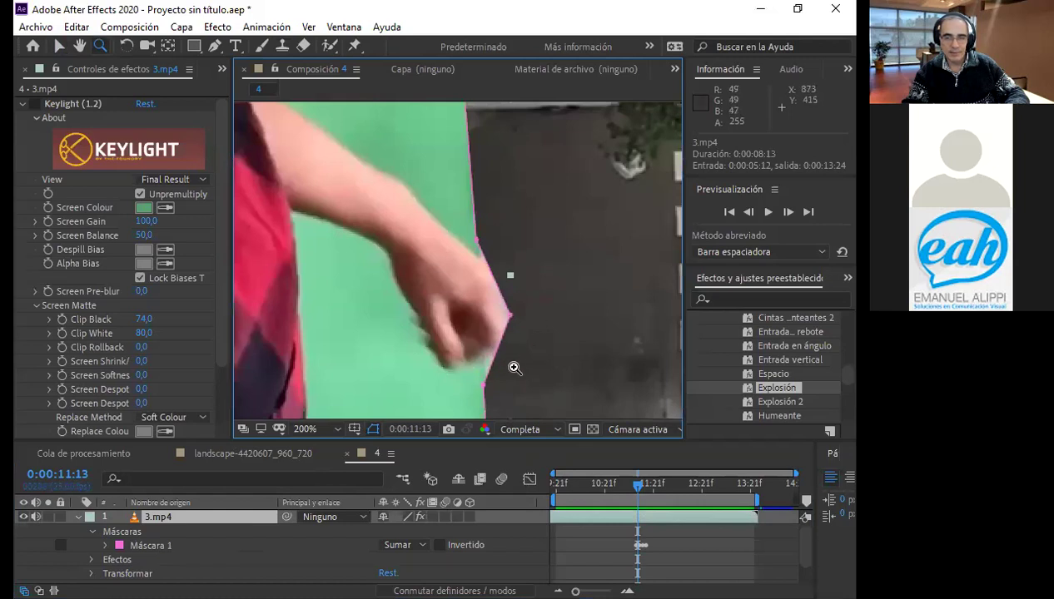
{"action": "left_click", "coordinate": [492, 355]}
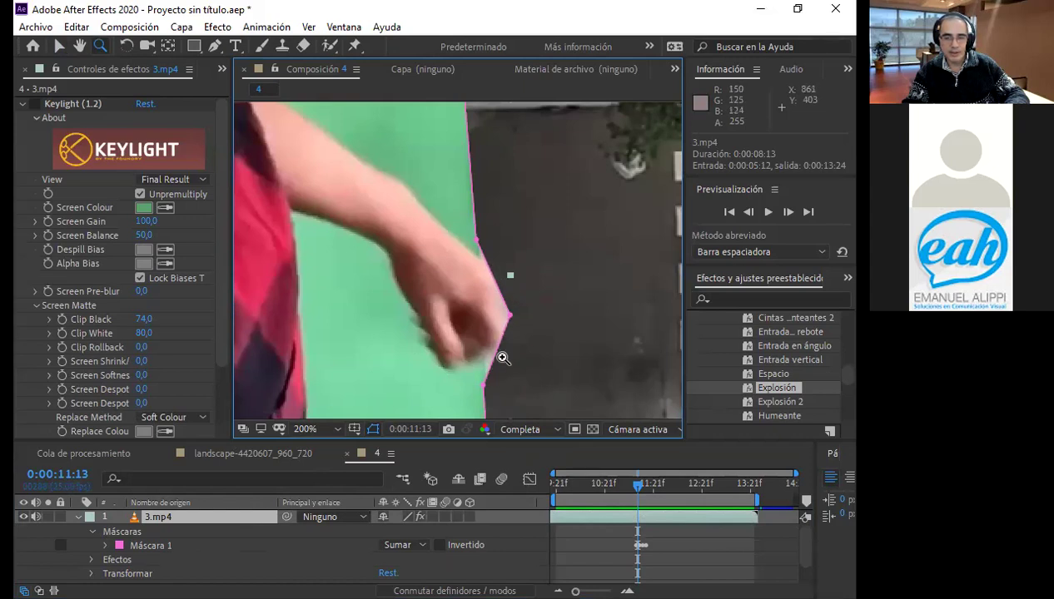
- Scrub frames 11:11–11:14 to check the mask, then zoom back to 100%
{"action": "left_click", "coordinate": [636, 490]}
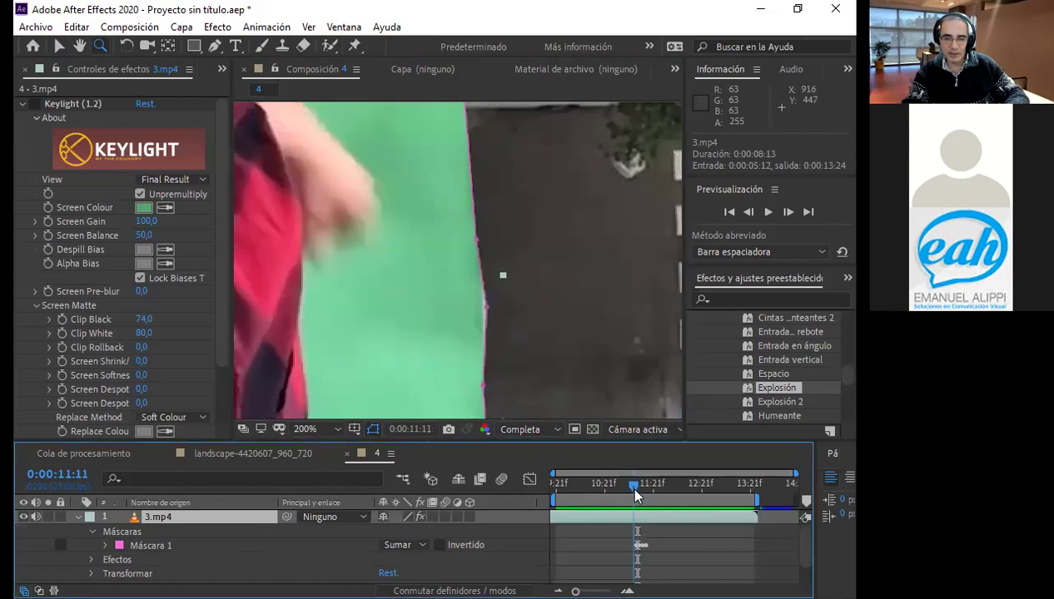
{"action": "left_click_drag", "start_coordinate": [640, 491], "coordinate": [641, 495]}
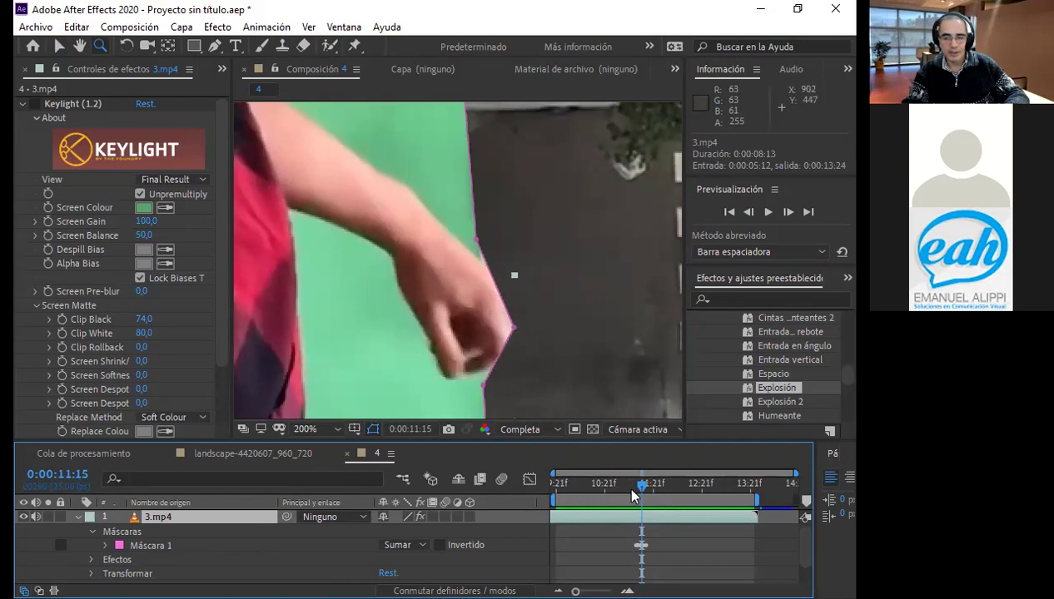
{"action": "key", "text": "Page_Up"}
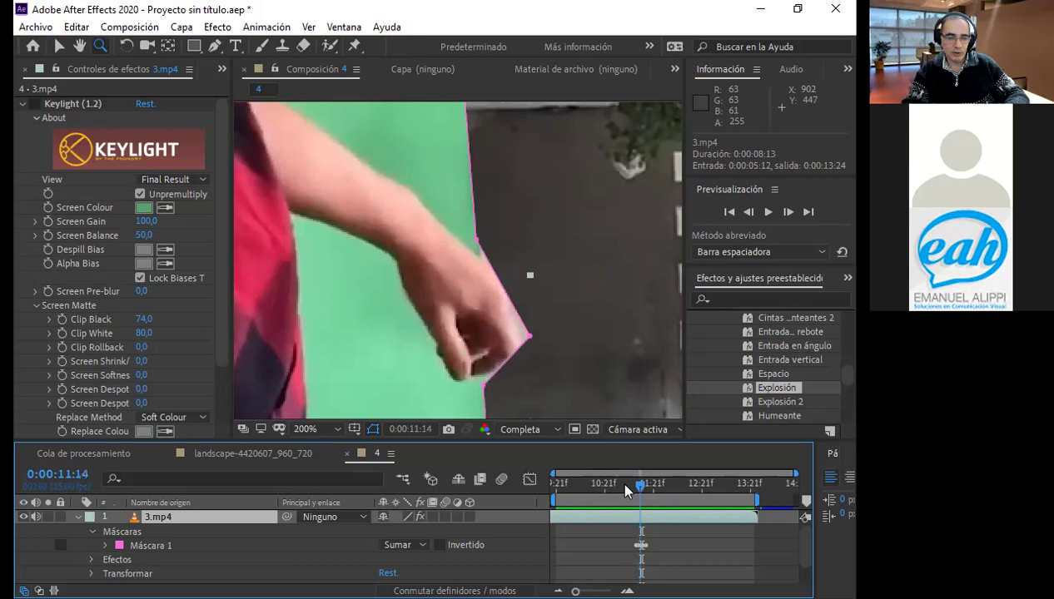
{"action": "left_click", "coordinate": [456, 292], "text": "alt"}
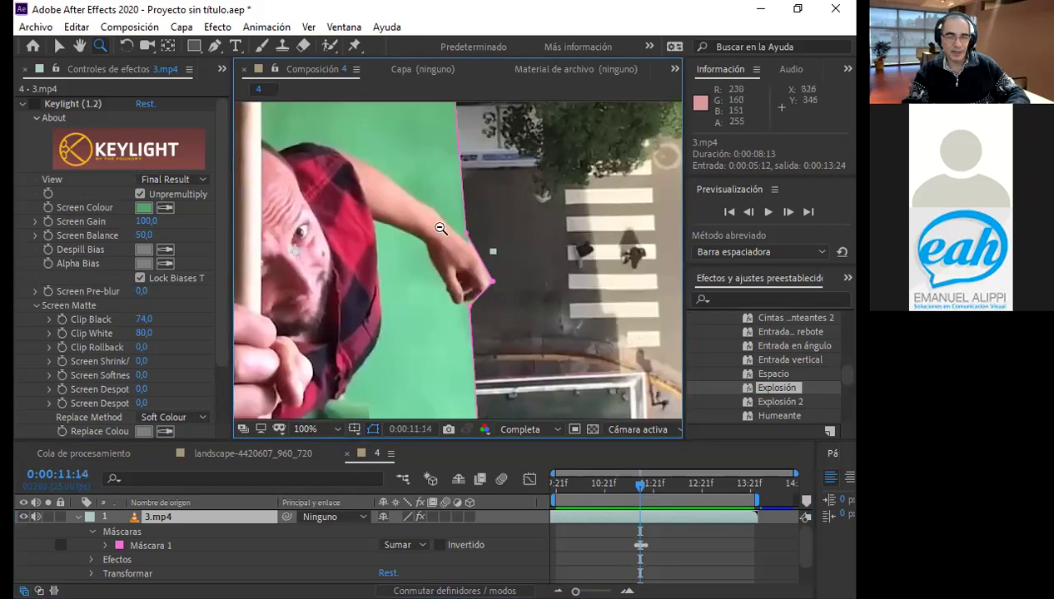
- Zoom out, re-enable the Keylight effect and move to frame 10:22
{"action": "left_click", "coordinate": [386, 226], "text": "alt"}
{"action": "left_click", "coordinate": [367, 223], "text": "alt"}
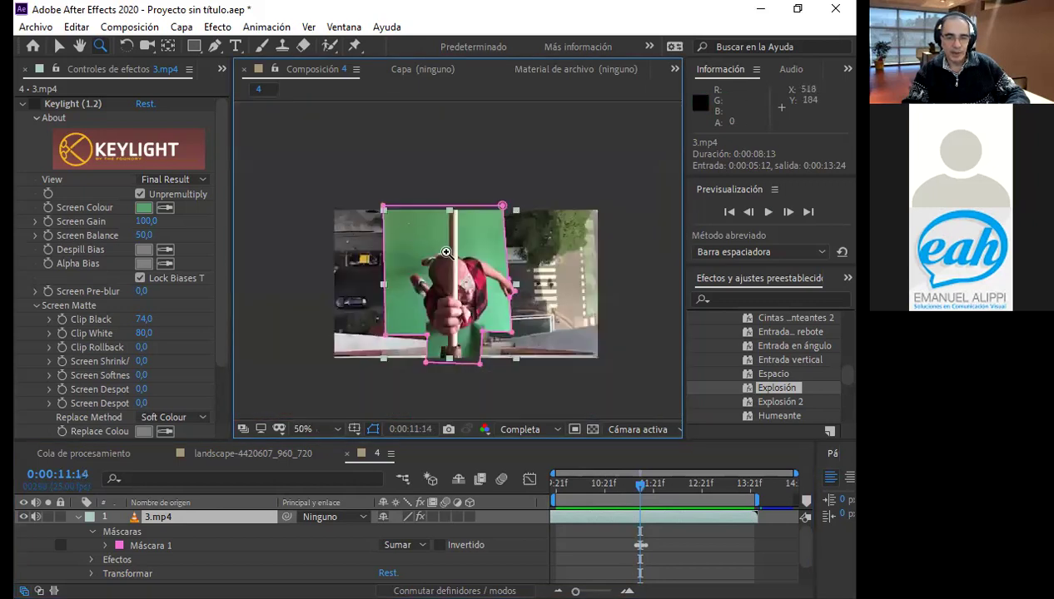
{"action": "left_click", "coordinate": [439, 248]}
{"action": "left_click", "coordinate": [23, 103]}
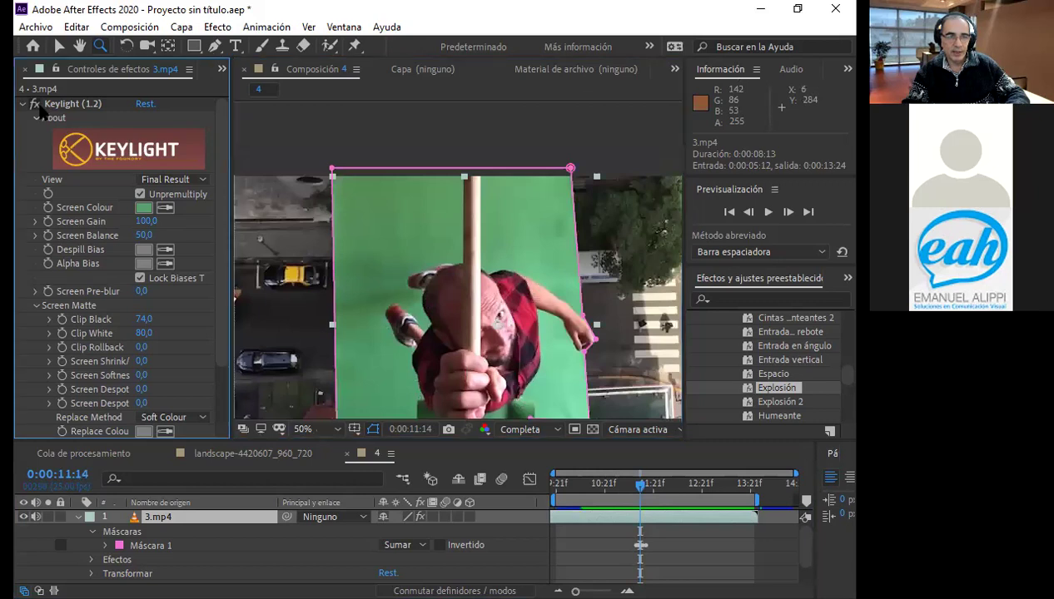
{"action": "left_click", "coordinate": [658, 531]}
{"action": "left_click", "coordinate": [617, 483]}
{"action": "left_click_drag", "start_coordinate": [614, 487], "coordinate": [606, 487]}
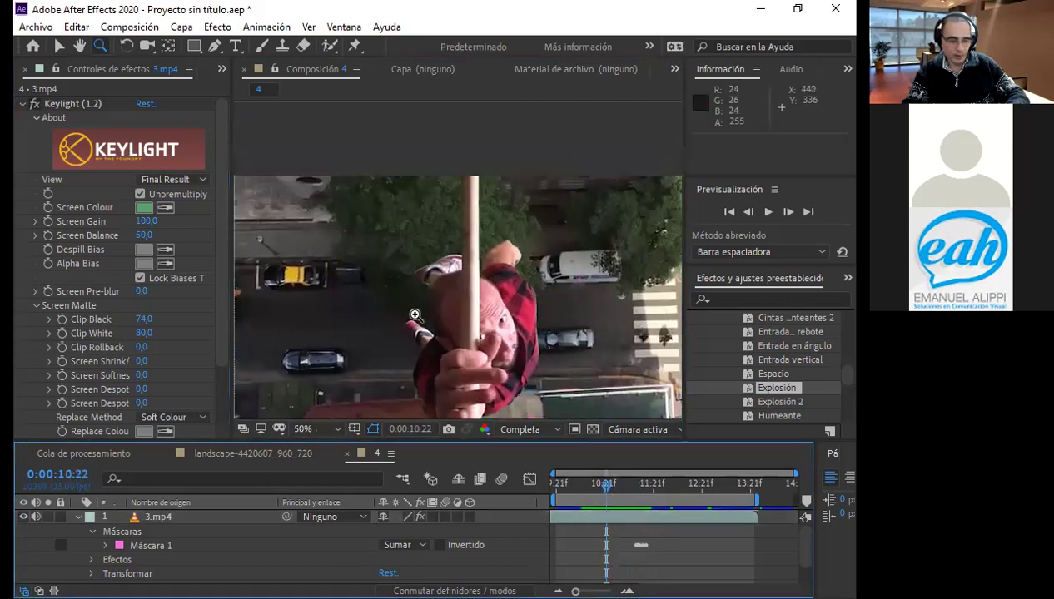
- Set the viewer magnification to Fit and RAM-preview the keyed composite
{"action": "left_click", "coordinate": [413, 313], "text": "alt"}
{"action": "left_click", "coordinate": [535, 299]}
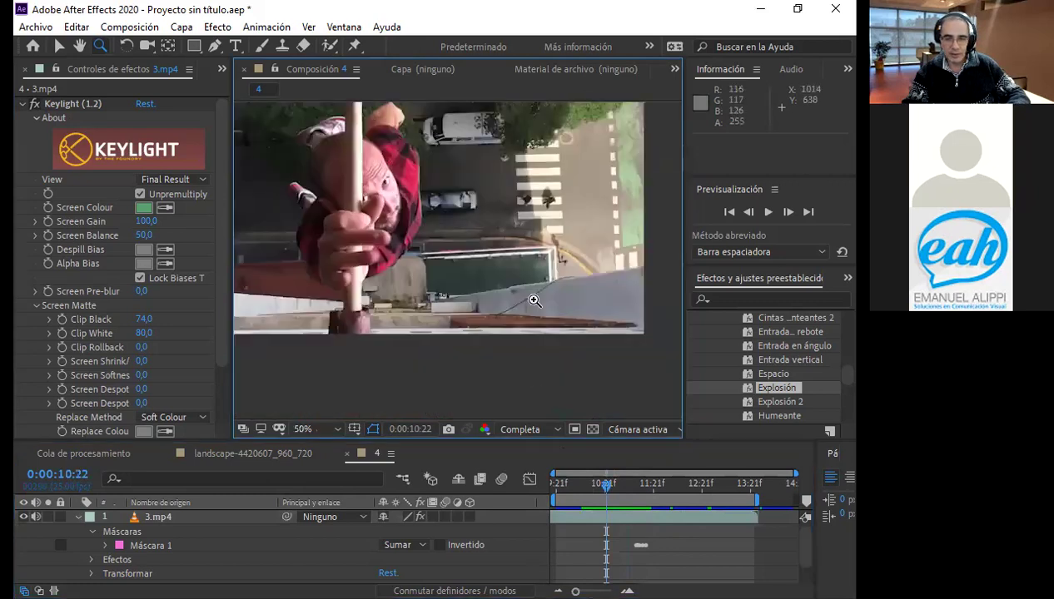
{"action": "left_click", "coordinate": [318, 433]}
{"action": "left_click", "coordinate": [357, 158]}
{"action": "key", "text": "space"}
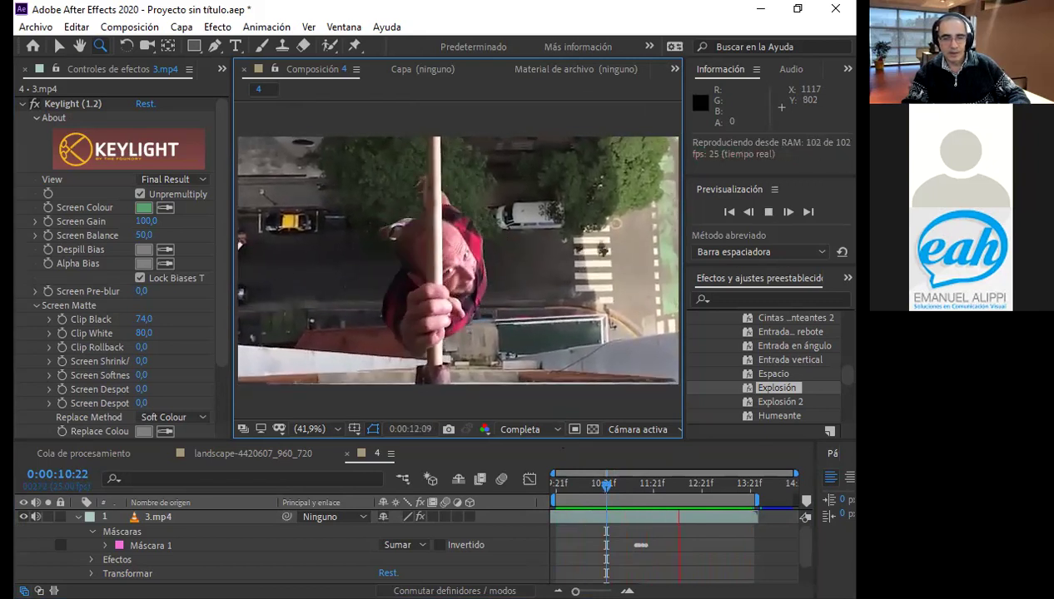
{"action": "key", "text": "space"}
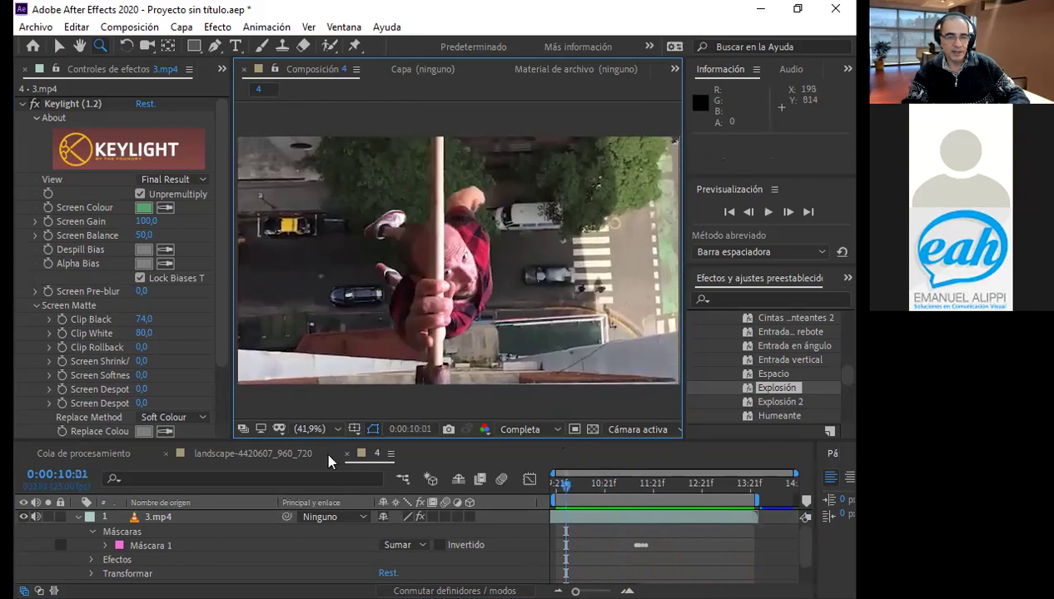
- Open 3.mp4 in its own Layer viewer and preview the masked clip
{"action": "double_click", "coordinate": [213, 518]}
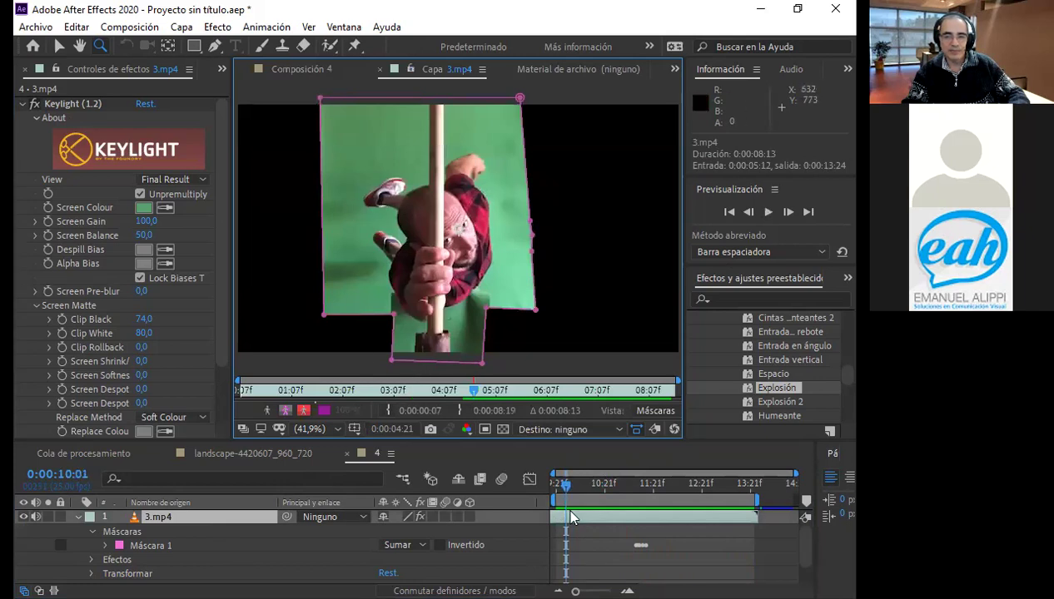
{"action": "key", "text": "space"}
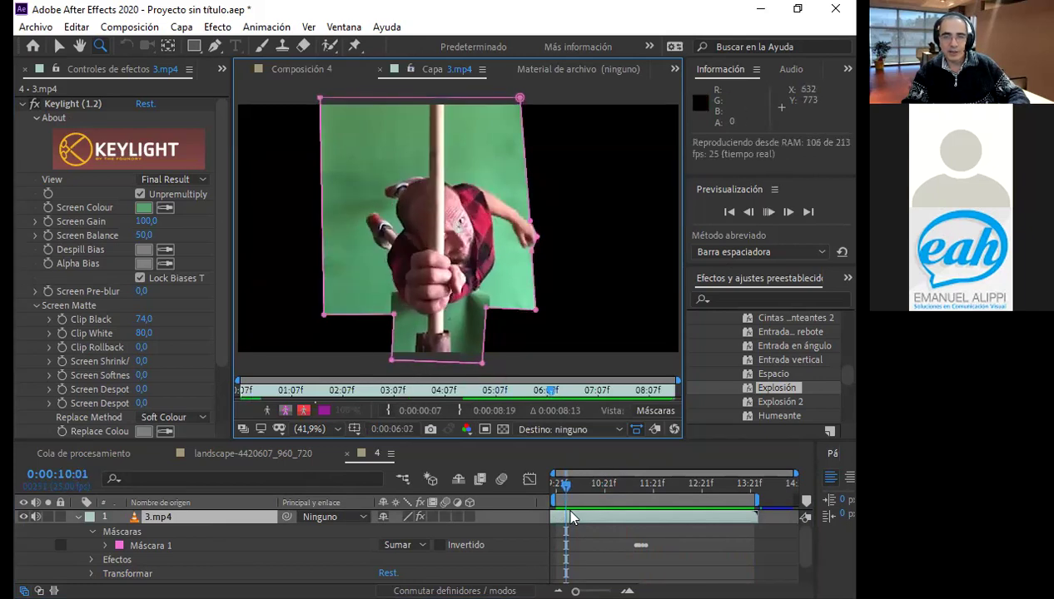
{"action": "key", "text": "space"}
- Switch the panel group to Proyecto and select the 3.mp4 footage item
{"action": "left_click", "coordinate": [220, 169]}
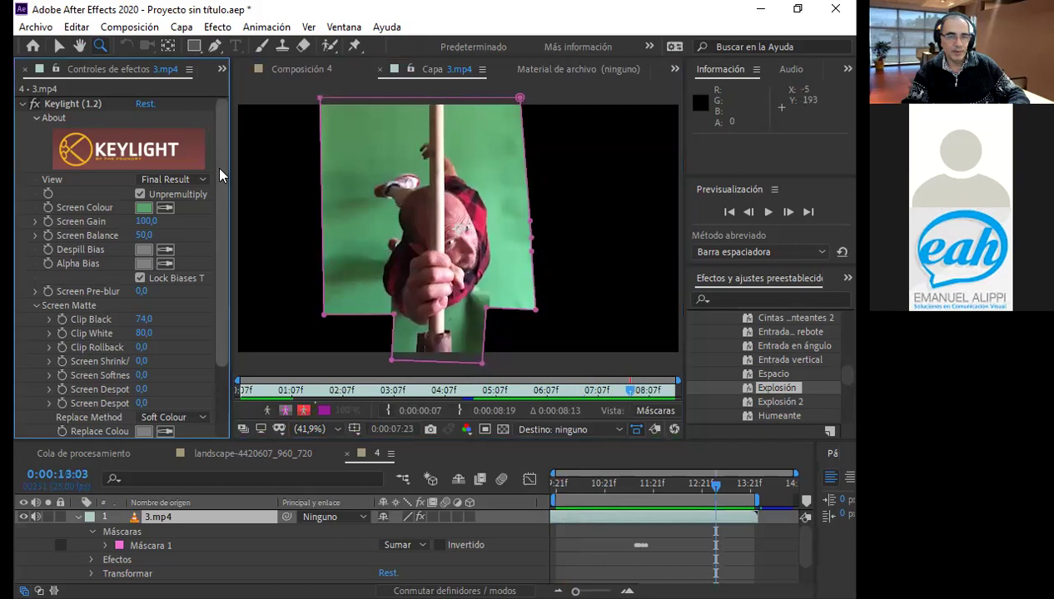
{"action": "left_click", "coordinate": [221, 71]}
{"action": "left_click", "coordinate": [247, 88]}
{"action": "left_click", "coordinate": [51, 234]}
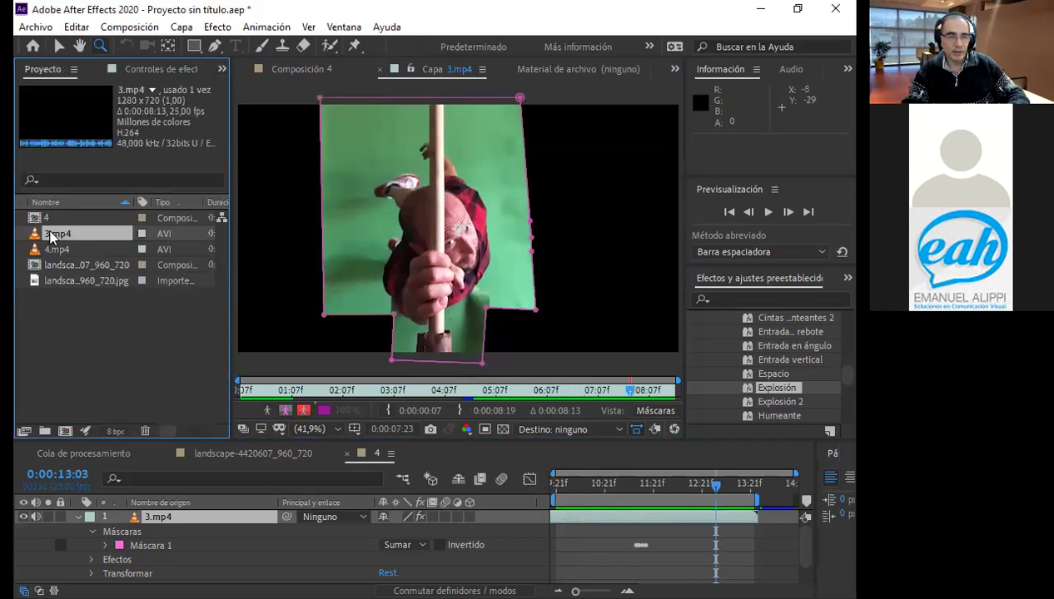
- Preview the raw 3.mp4 footage around 04:01–04:05, then switch to the landscape-4420607_960_720 composition
{"action": "double_click", "coordinate": [52, 234]}
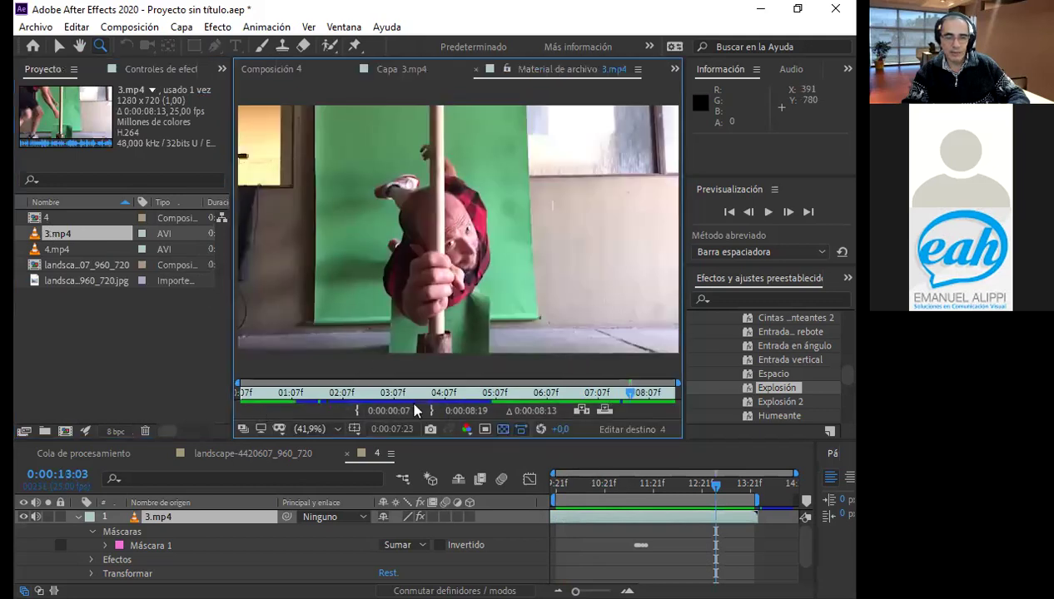
{"action": "mouse_move", "coordinate": [624, 399]}
{"action": "left_mouse_down"}
{"action": "mouse_move", "coordinate": [261, 401]}
{"action": "mouse_move", "coordinate": [393, 397]}
{"action": "left_mouse_up"}
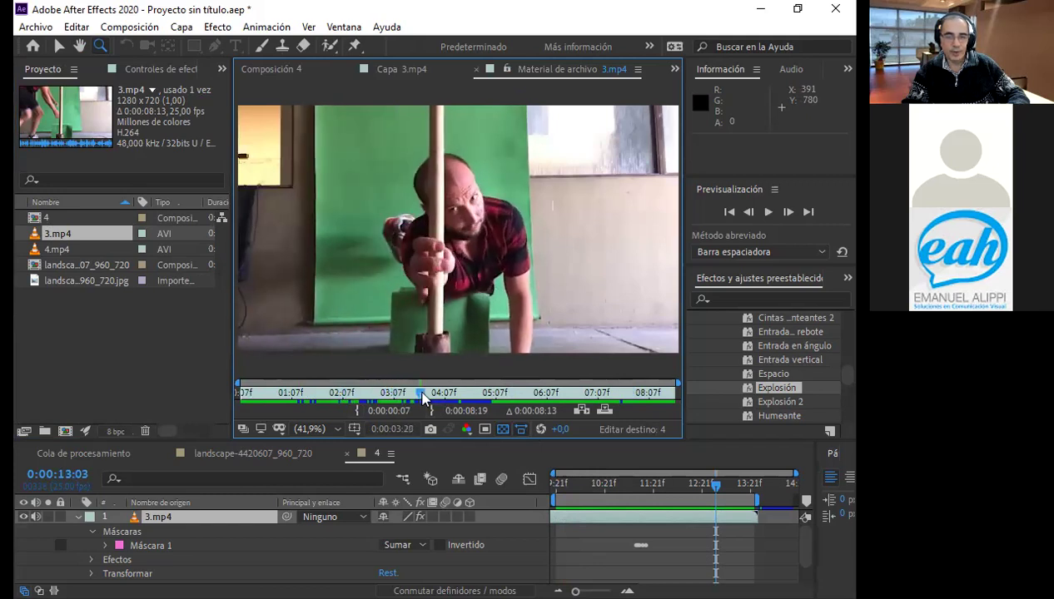
{"action": "left_click_drag", "start_coordinate": [394, 397], "coordinate": [430, 401]}
{"action": "key", "text": "space"}
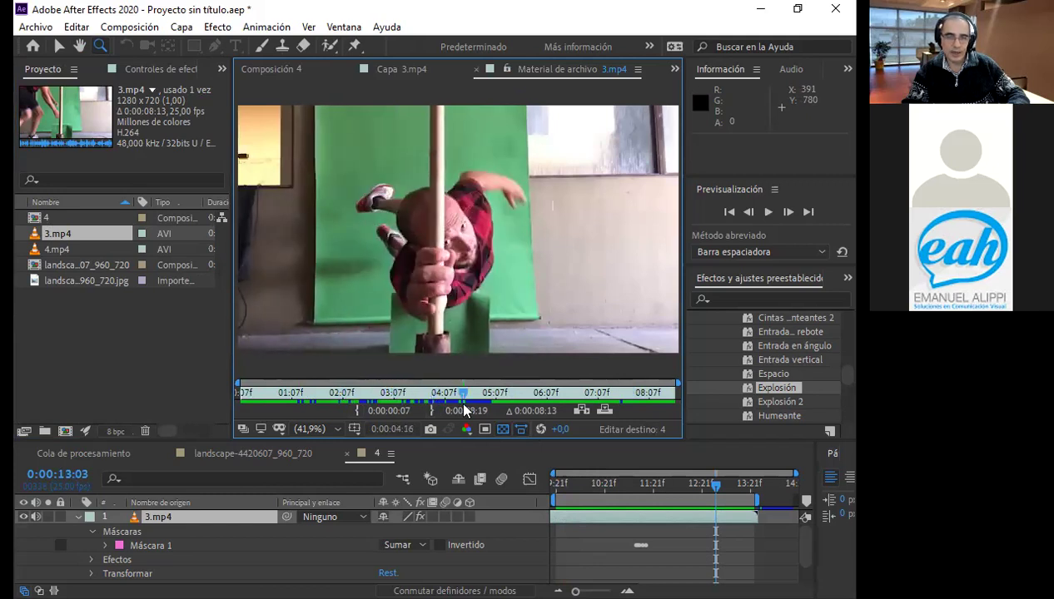
{"action": "key", "text": "space"}
{"action": "mouse_move", "coordinate": [430, 401]}
{"action": "left_mouse_down"}
{"action": "mouse_move", "coordinate": [652, 405]}
{"action": "mouse_move", "coordinate": [477, 391]}
{"action": "mouse_move", "coordinate": [648, 402]}
{"action": "left_mouse_up"}
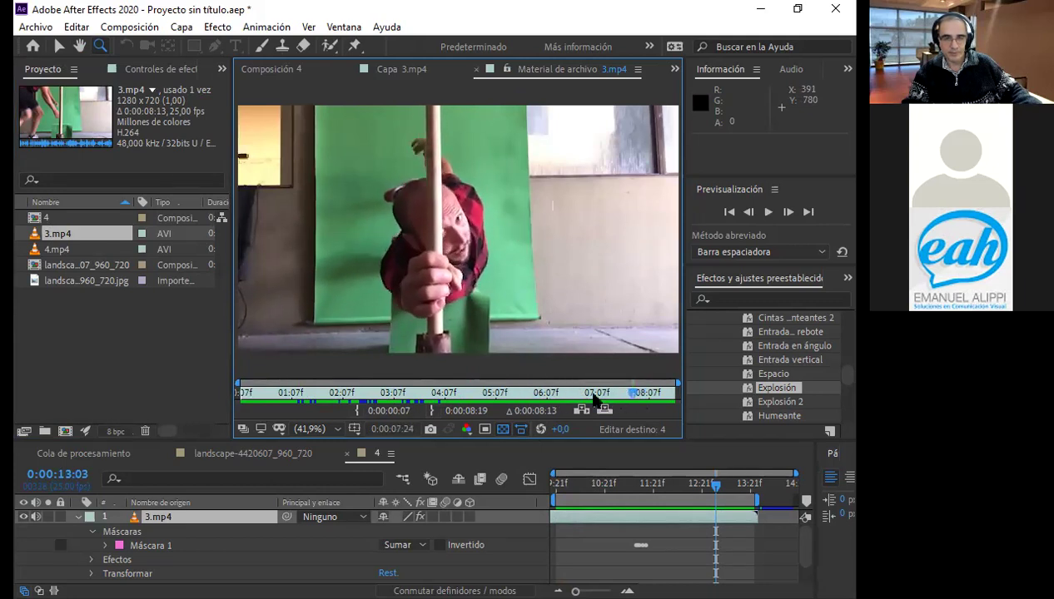
{"action": "left_click", "coordinate": [190, 456]}
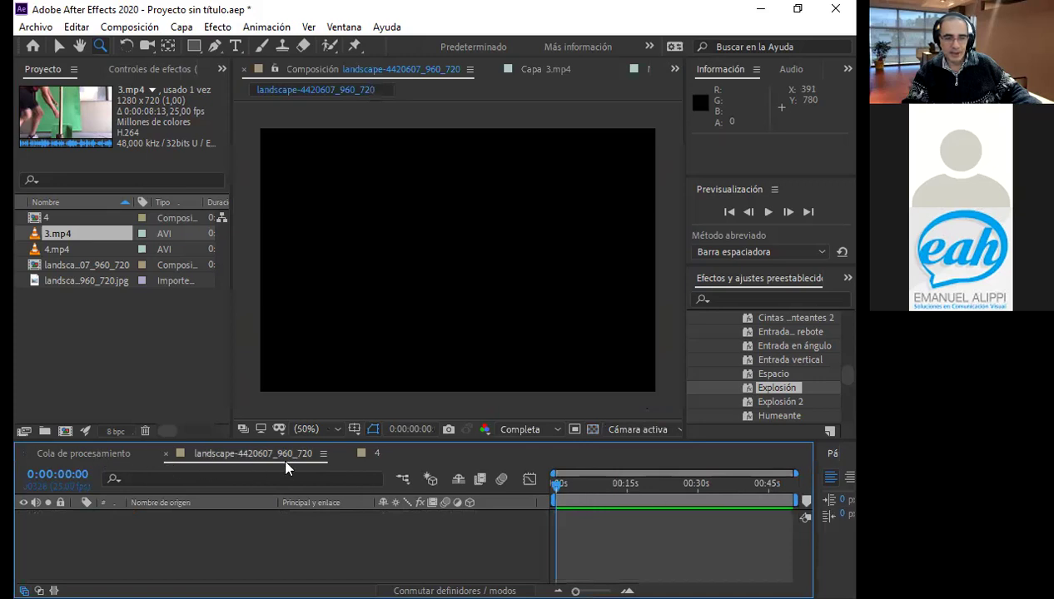
- In composition 4, stretch the street background layer slightly taller to 100%, 105% scale
{"action": "left_click", "coordinate": [375, 455]}
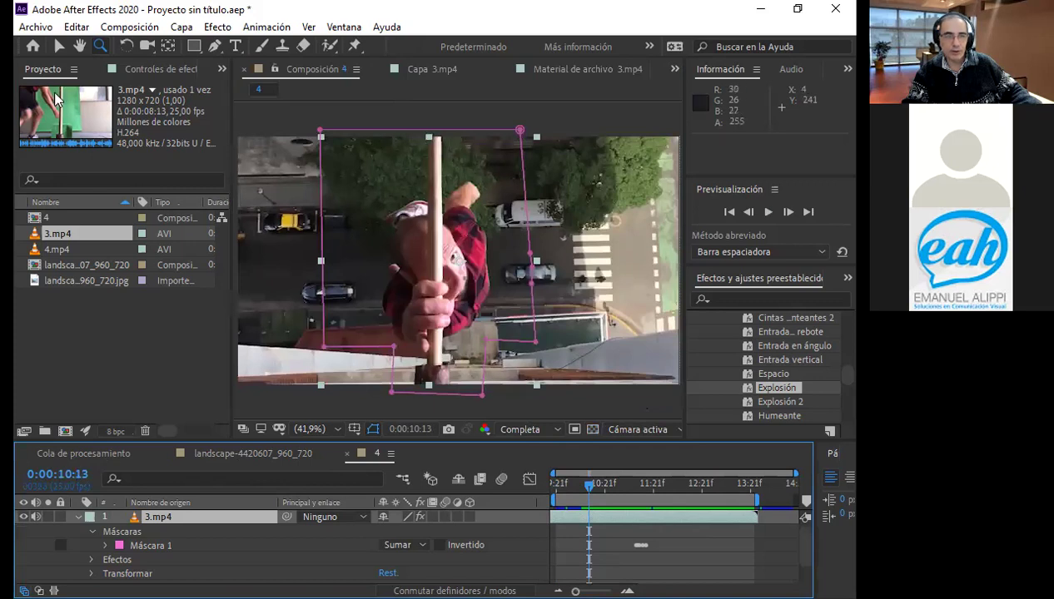
{"action": "left_click", "coordinate": [65, 40]}
{"action": "left_click", "coordinate": [460, 388]}
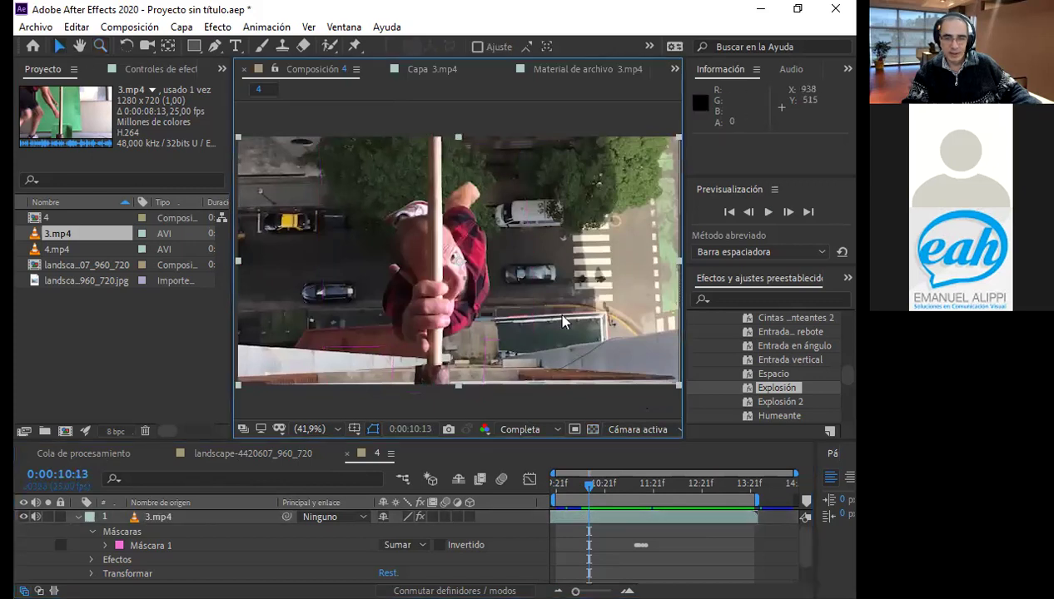
{"action": "left_click_drag", "start_coordinate": [460, 388], "coordinate": [460, 391]}
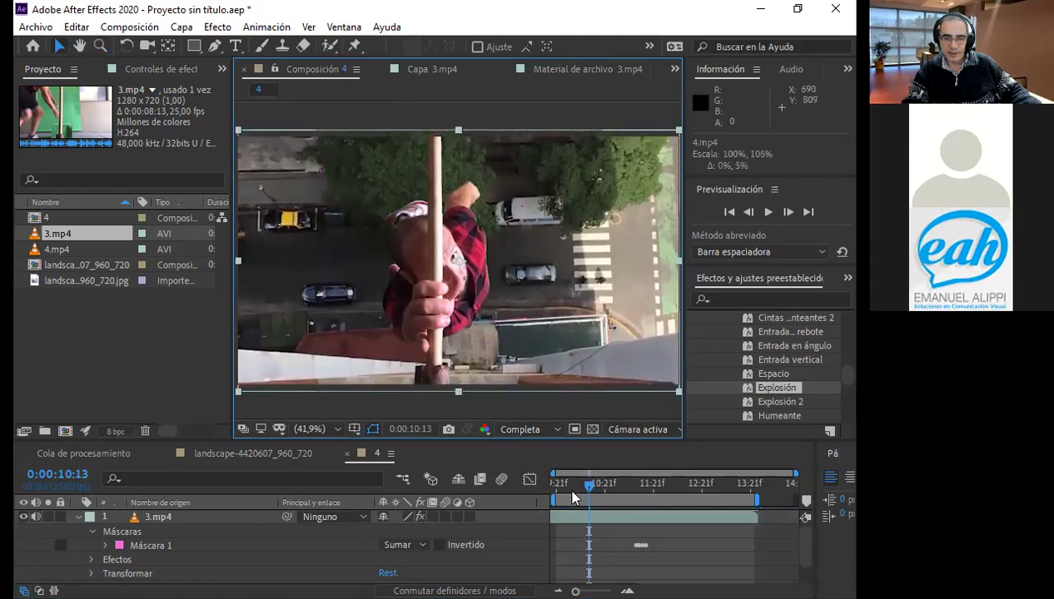
- Preview the composition from 0:00:09:21 twice
{"action": "left_click_drag", "start_coordinate": [566, 489], "coordinate": [539, 476]}
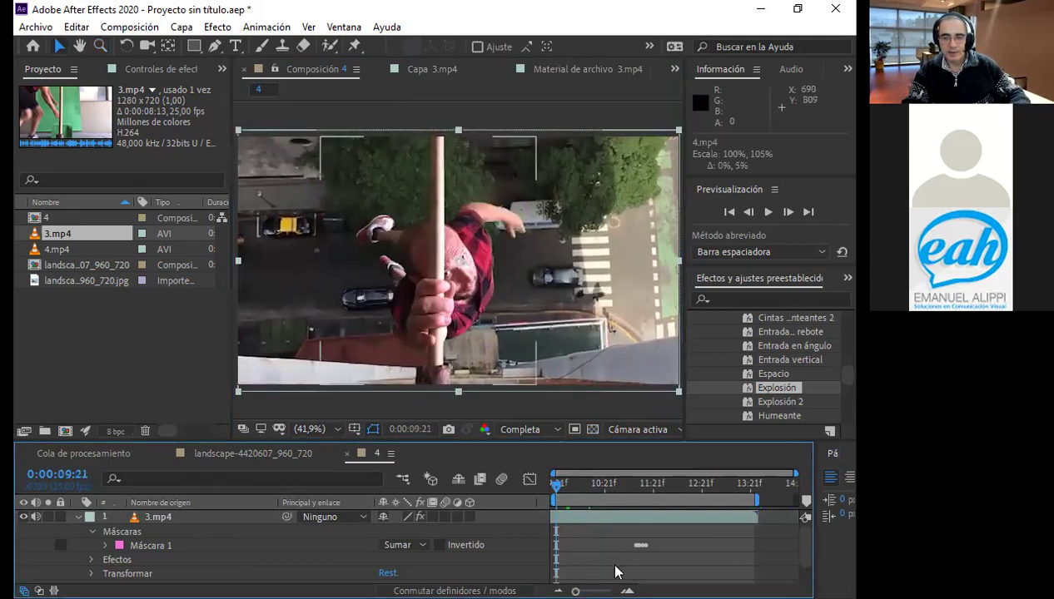
{"action": "key", "text": "space"}
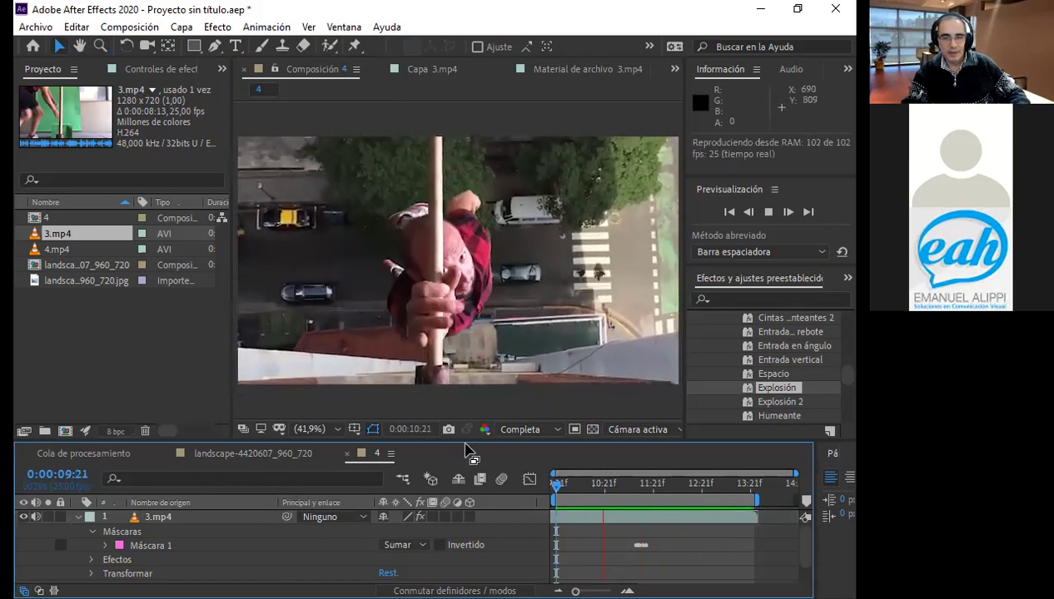
{"action": "key", "text": "space"}
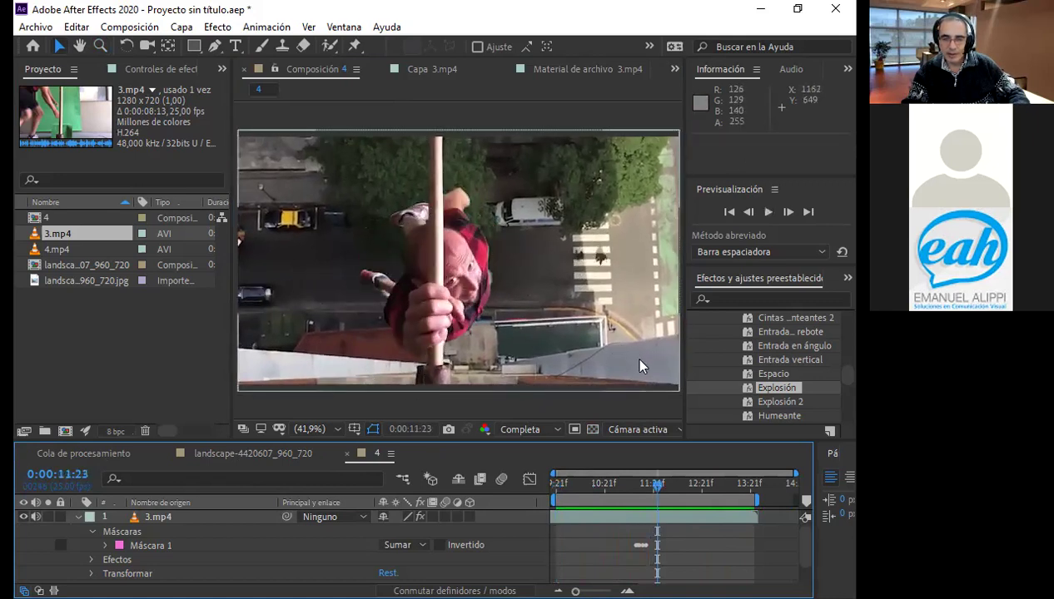
{"action": "key", "text": "space"}
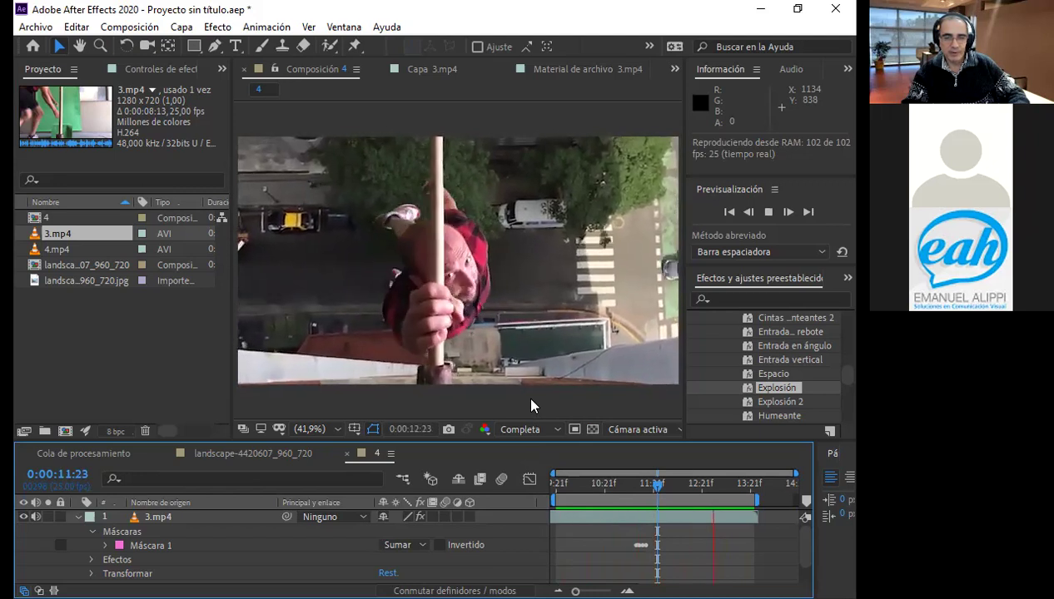
{"action": "key", "text": "space"}
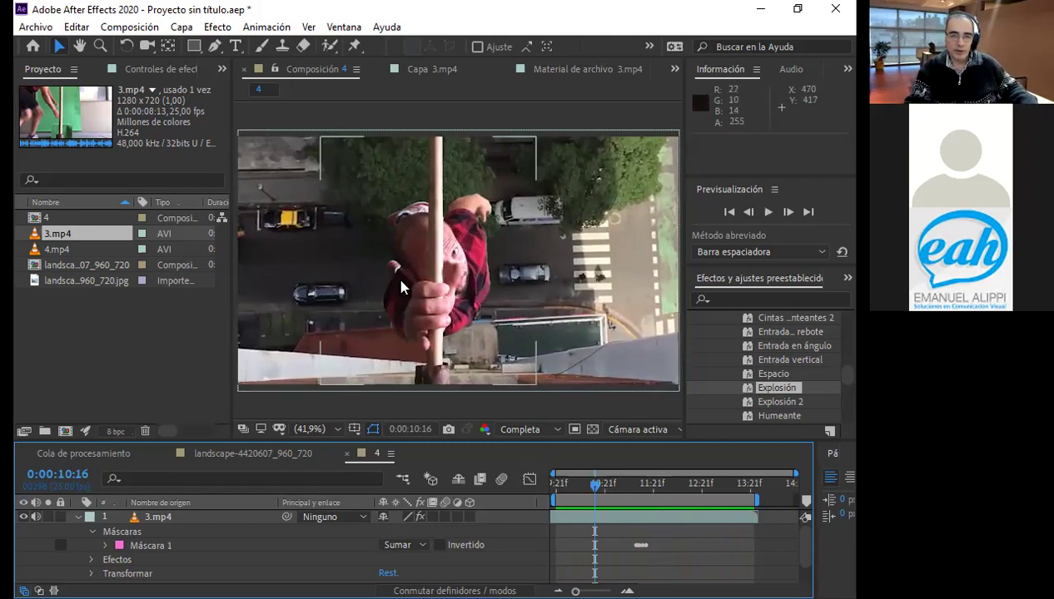
- Browse Capa > Nuevo without adding a layer, then collapse the 3.mp4 layer's properties
{"action": "left_click", "coordinate": [184, 29]}
{"action": "mouse_move", "coordinate": [200, 47]}
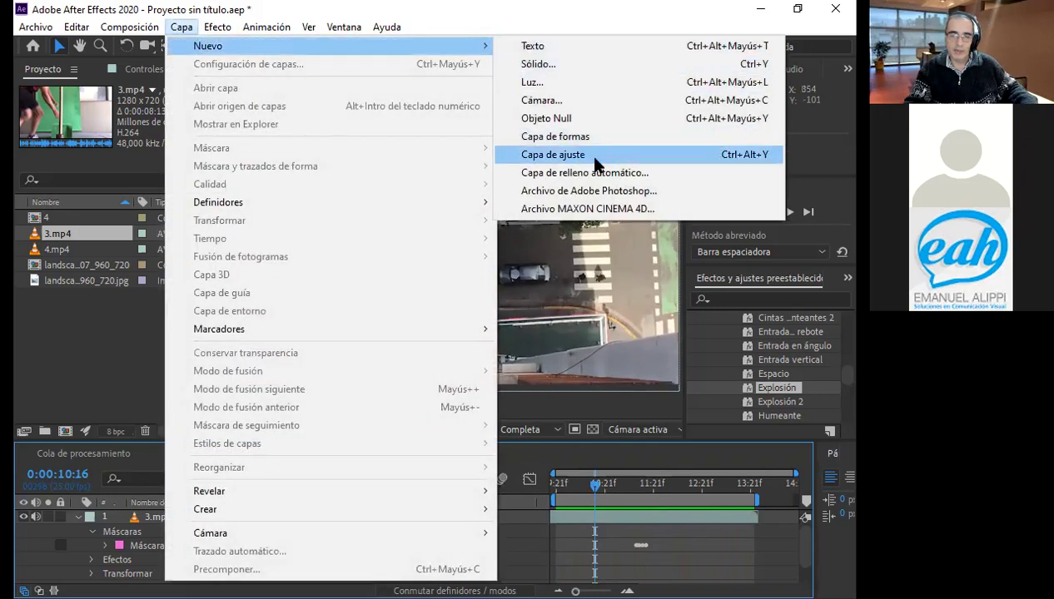
{"action": "left_click", "coordinate": [154, 420]}
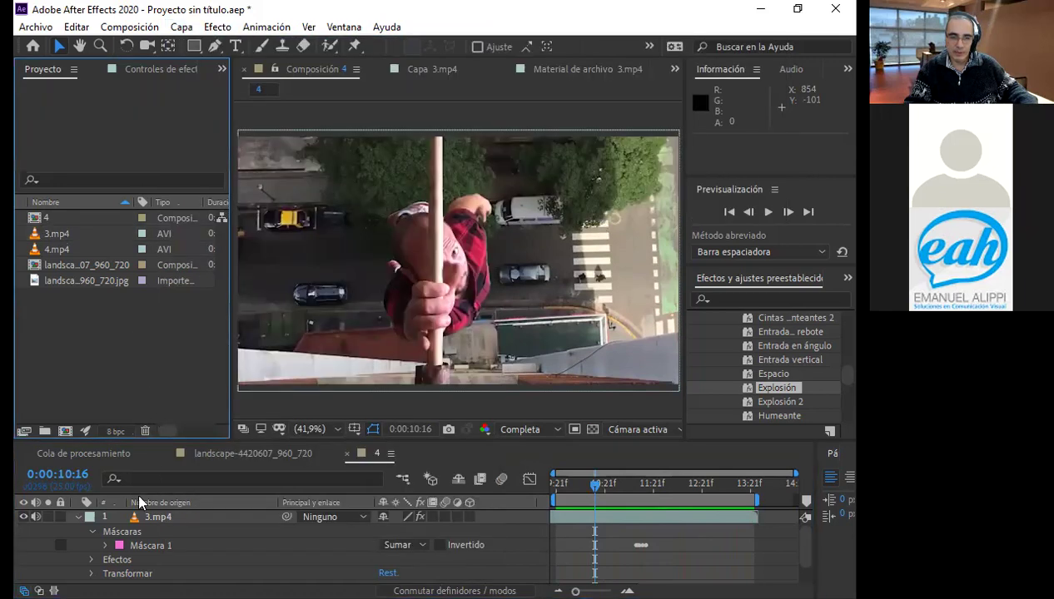
{"action": "left_click", "coordinate": [85, 516]}
{"action": "left_click", "coordinate": [78, 517]}
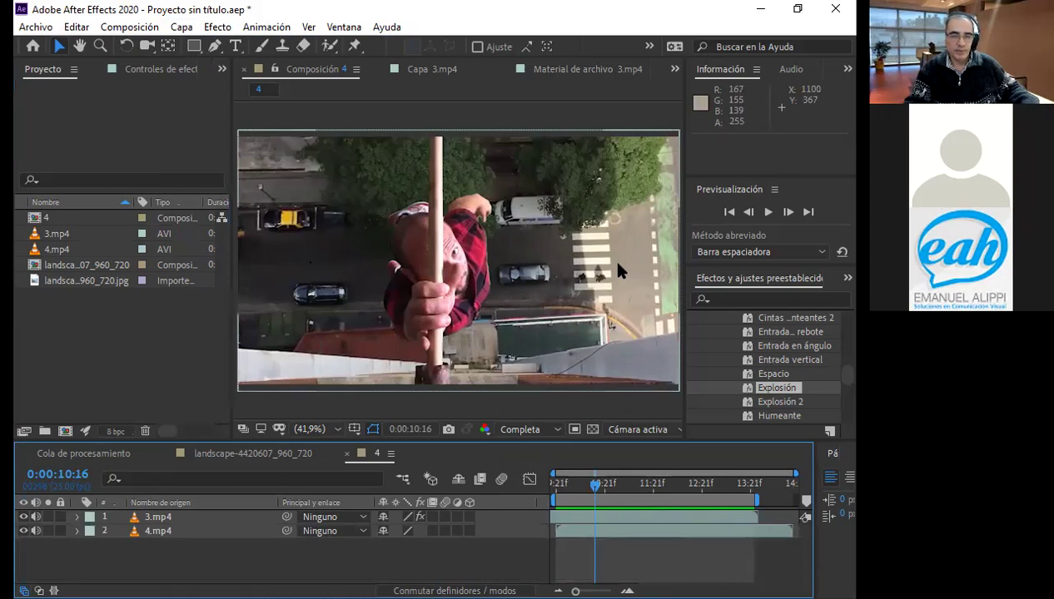
- Browse the Efecto menu without applying anything, then reselect the 3.mp4 layer
{"action": "left_click", "coordinate": [220, 30]}
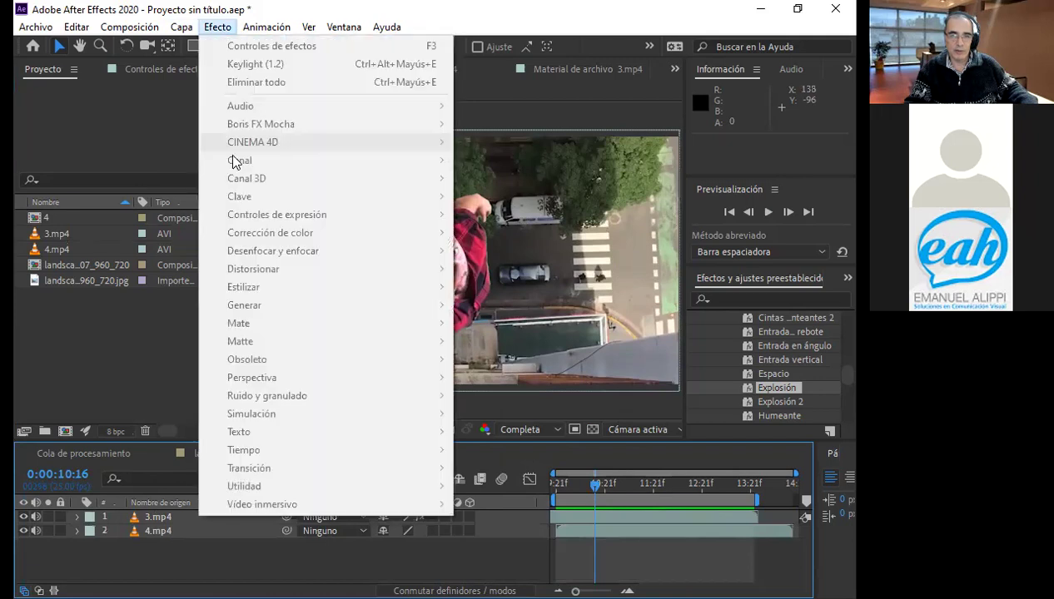
{"action": "left_click", "coordinate": [131, 324]}
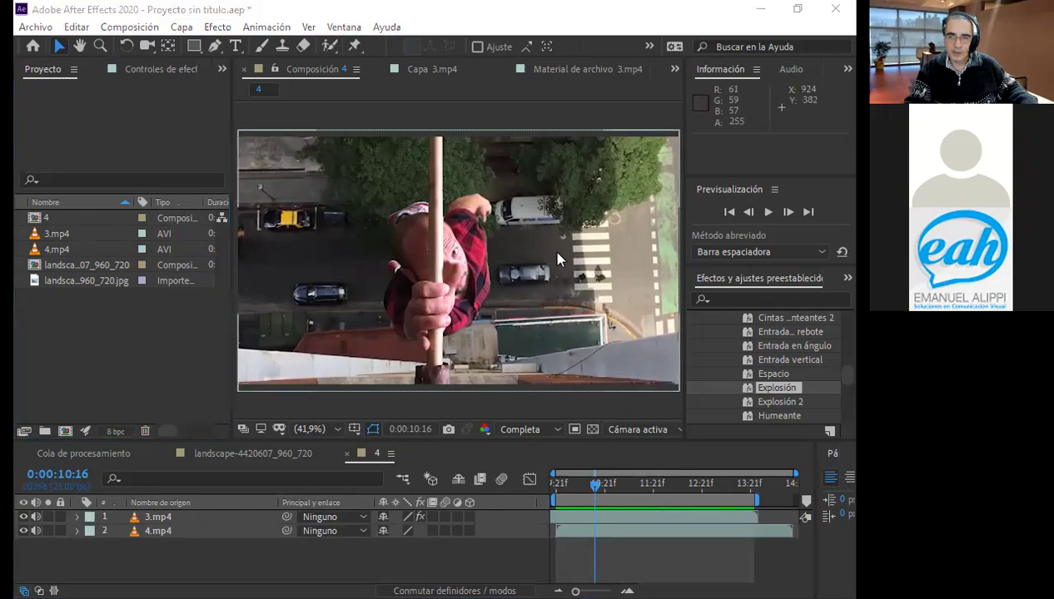
{"action": "left_click", "coordinate": [458, 370]}
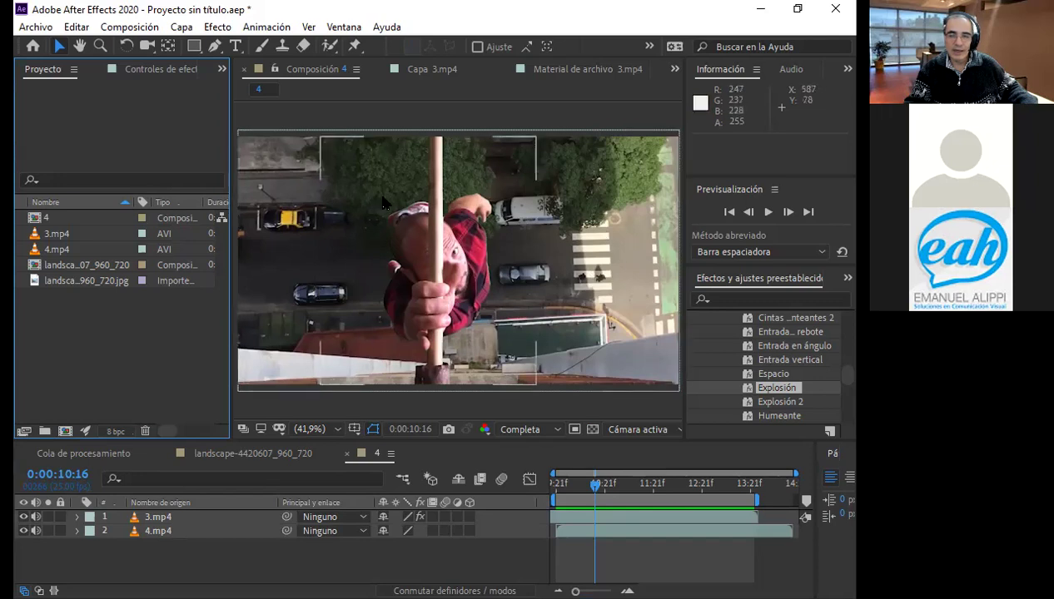
{"action": "left_click", "coordinate": [400, 108]}
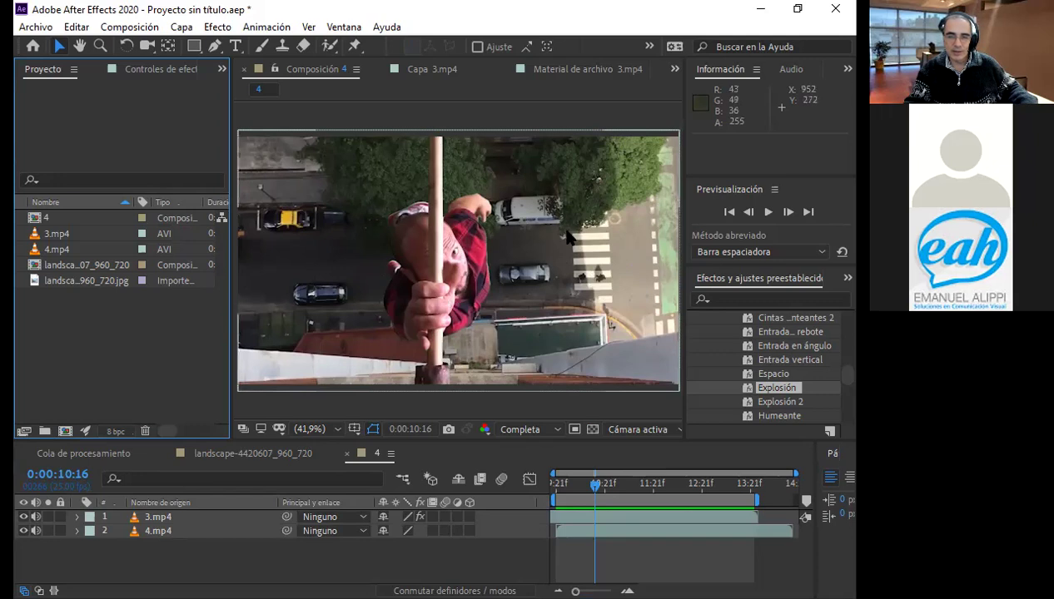
{"action": "left_click", "coordinate": [171, 519]}
{"action": "left_click", "coordinate": [172, 518]}
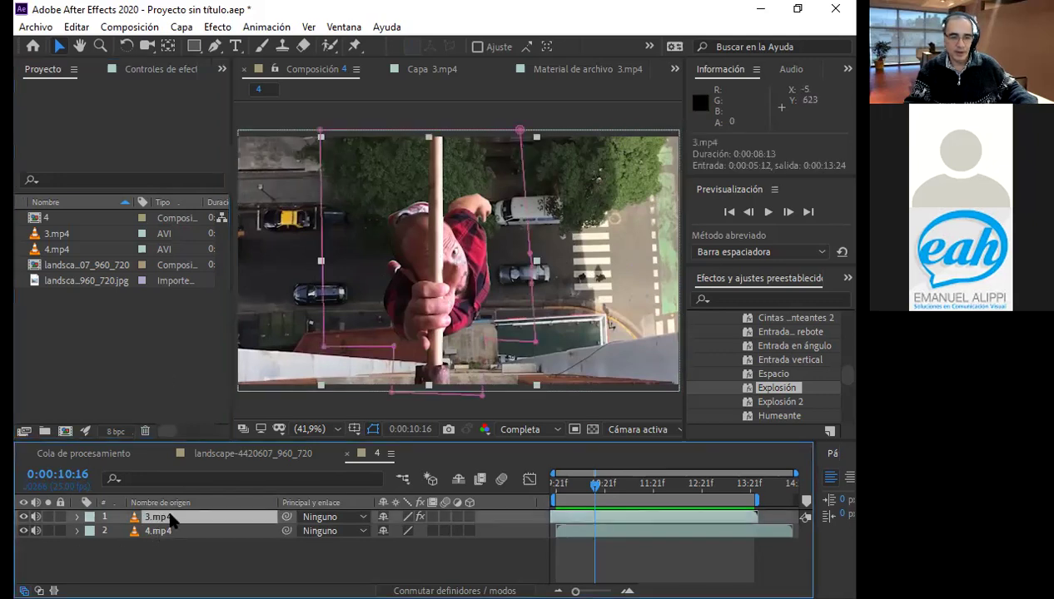
- Apply Brillo y contraste to 3.mp4 with Brillo -7 and Contraste 13
{"action": "left_click", "coordinate": [217, 28]}
{"action": "mouse_move", "coordinate": [298, 250]}
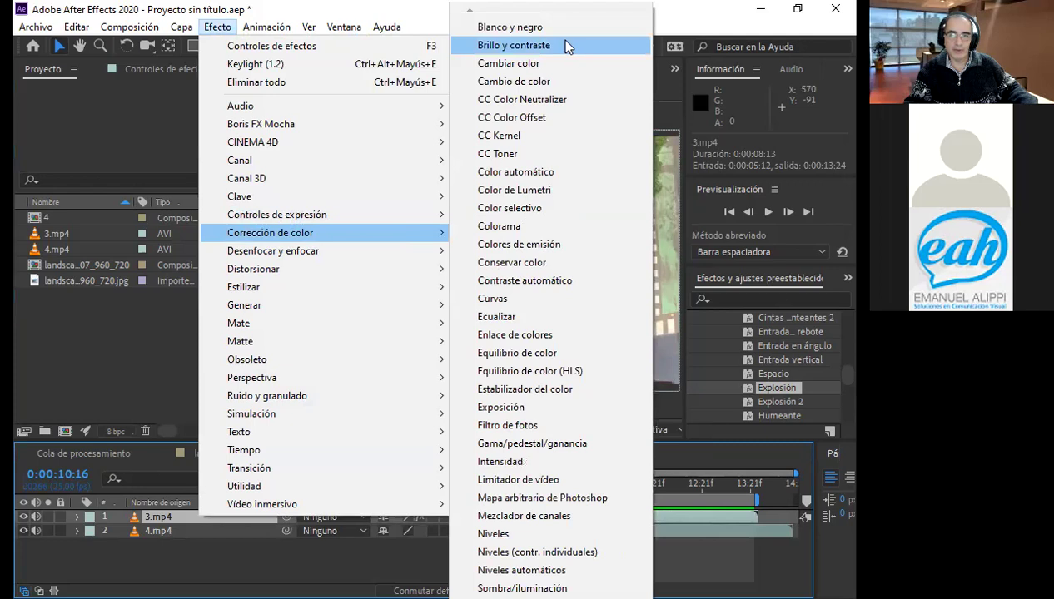
{"action": "left_click", "coordinate": [566, 46]}
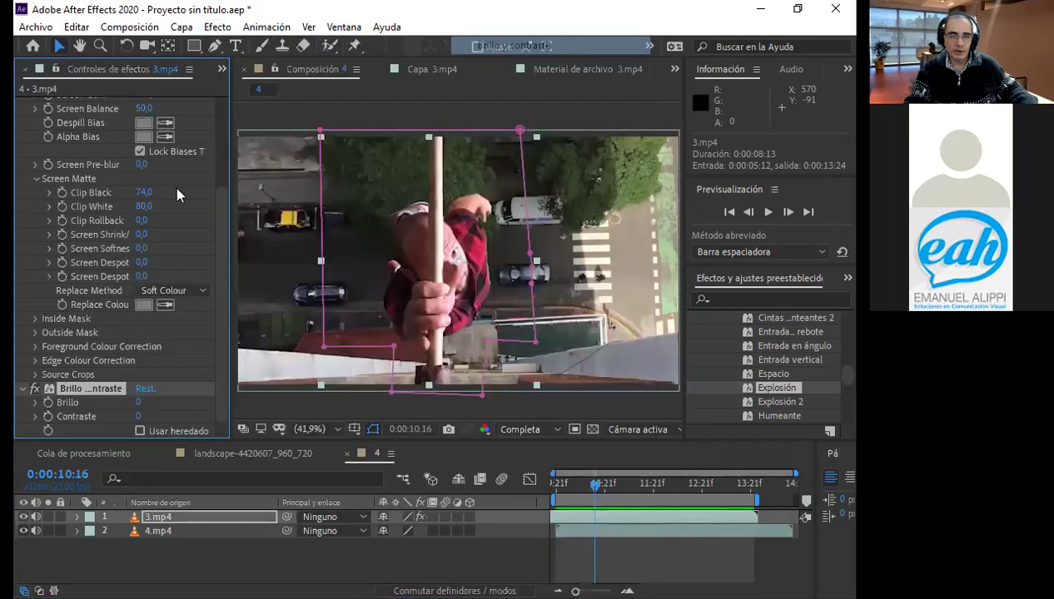
{"action": "left_click_drag", "start_coordinate": [138, 404], "coordinate": [101, 405]}
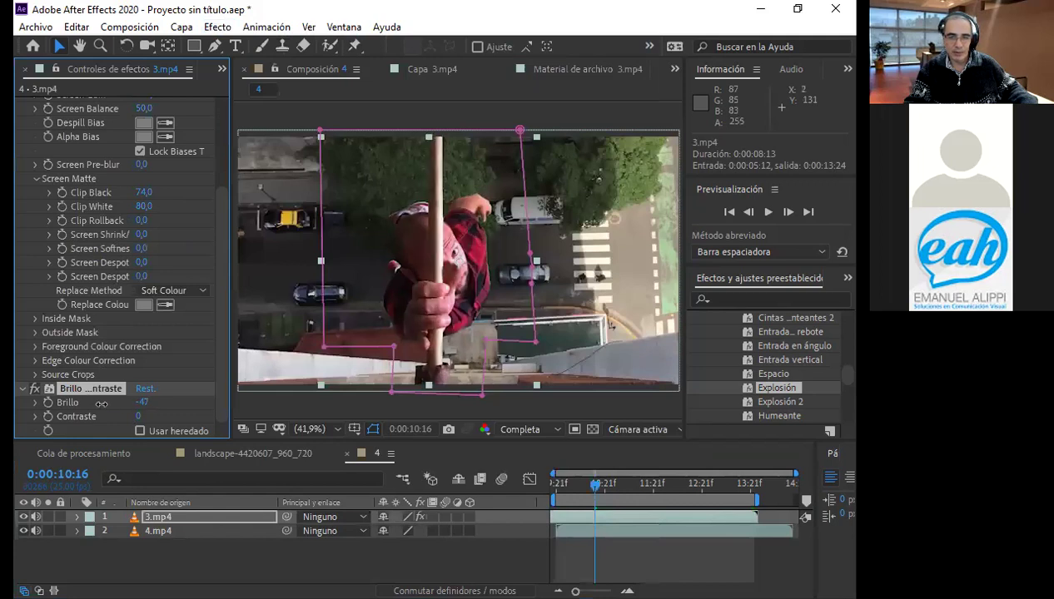
{"action": "left_click_drag", "start_coordinate": [101, 405], "coordinate": [204, 400]}
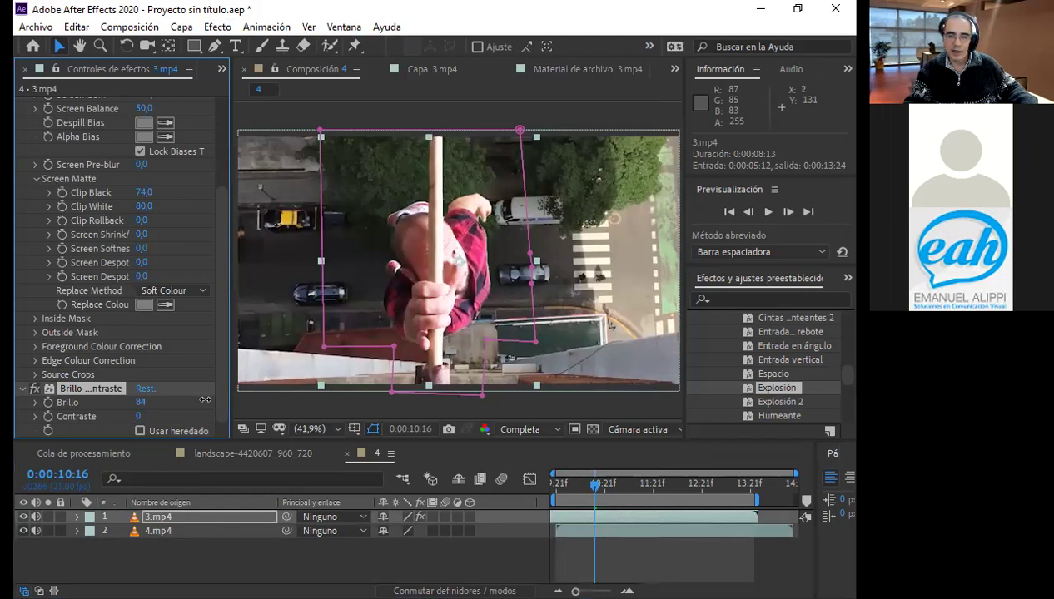
{"action": "left_click_drag", "start_coordinate": [204, 401], "coordinate": [114, 407]}
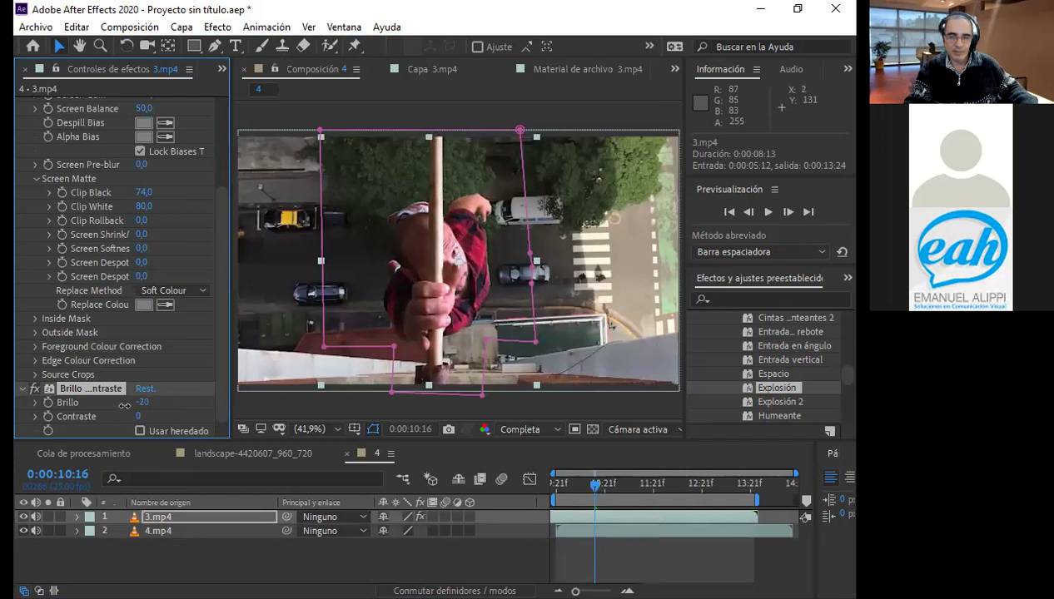
{"action": "left_click_drag", "start_coordinate": [117, 407], "coordinate": [138, 402]}
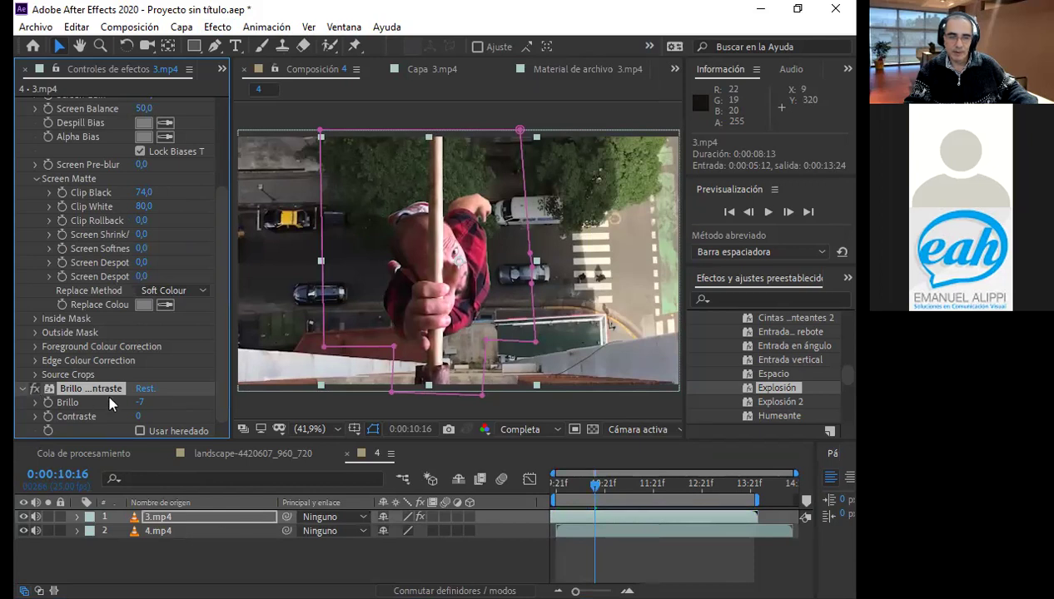
{"action": "left_click_drag", "start_coordinate": [138, 418], "coordinate": [155, 417]}
{"action": "left_click_drag", "start_coordinate": [156, 418], "coordinate": [143, 412]}
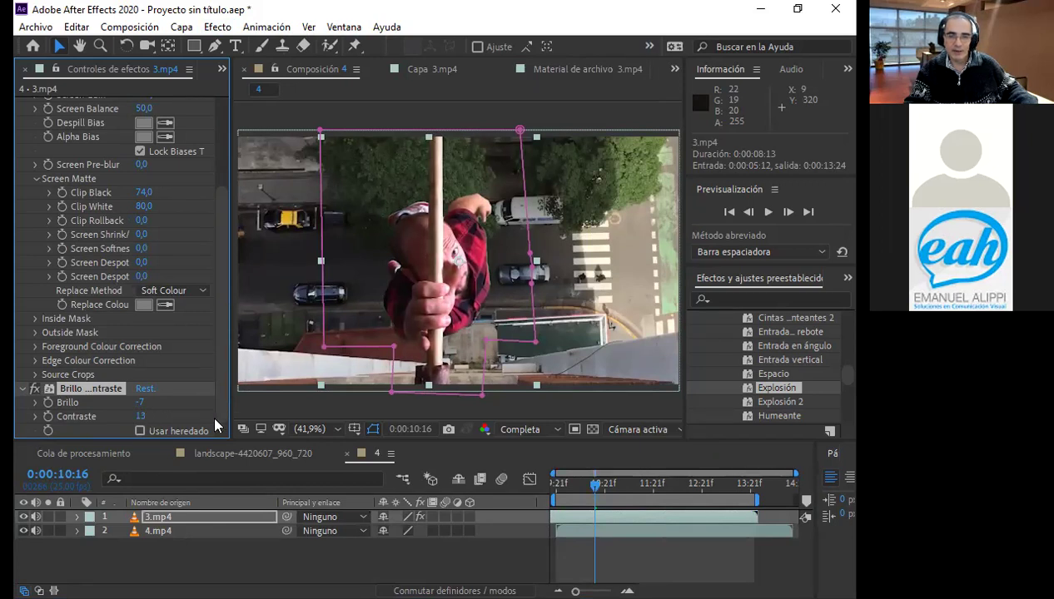
- Deselect the layer to judge the colour match and show the Proyecto panel again
{"action": "left_click", "coordinate": [371, 414]}
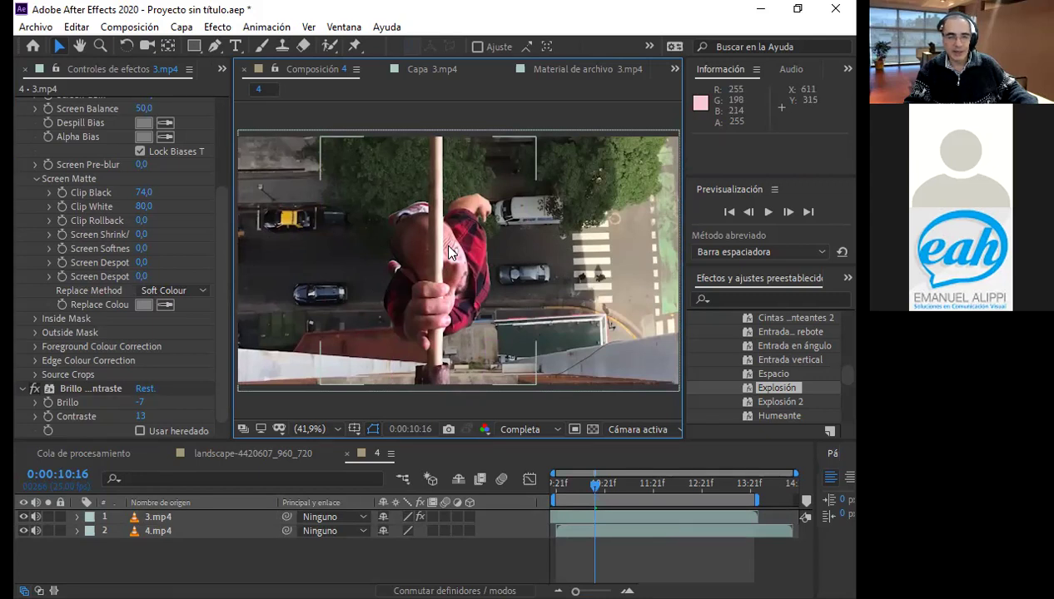
{"action": "left_click_drag", "start_coordinate": [220, 197], "coordinate": [218, 89]}
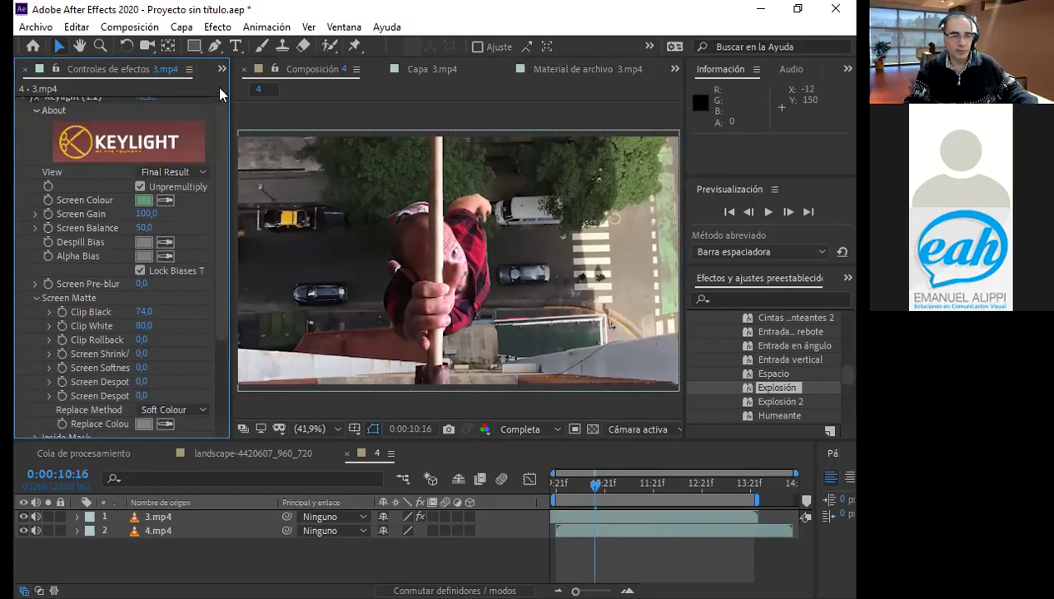
{"action": "left_click", "coordinate": [222, 70]}
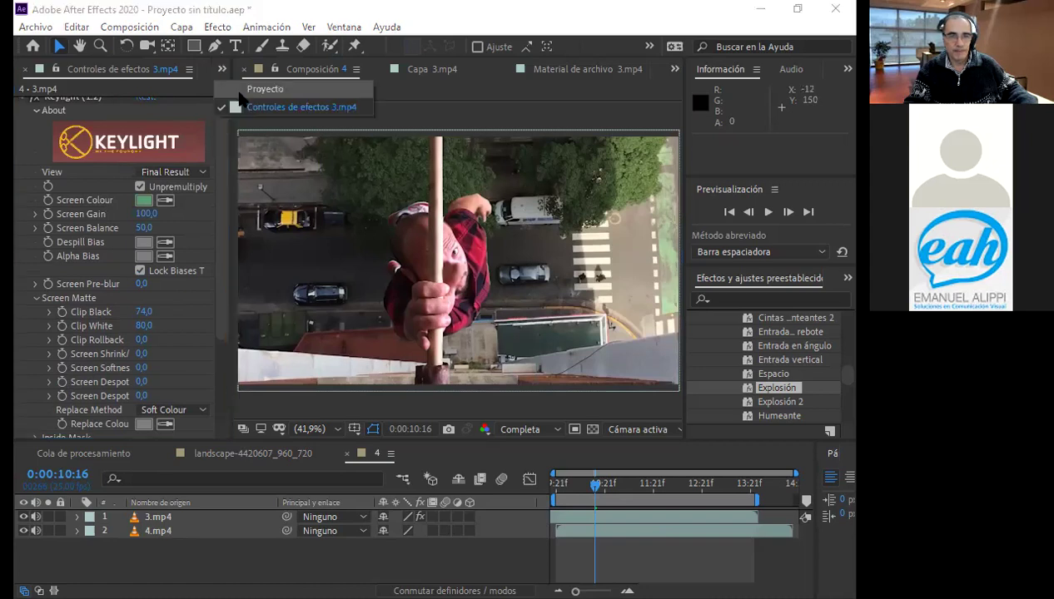
{"action": "left_click", "coordinate": [250, 89]}
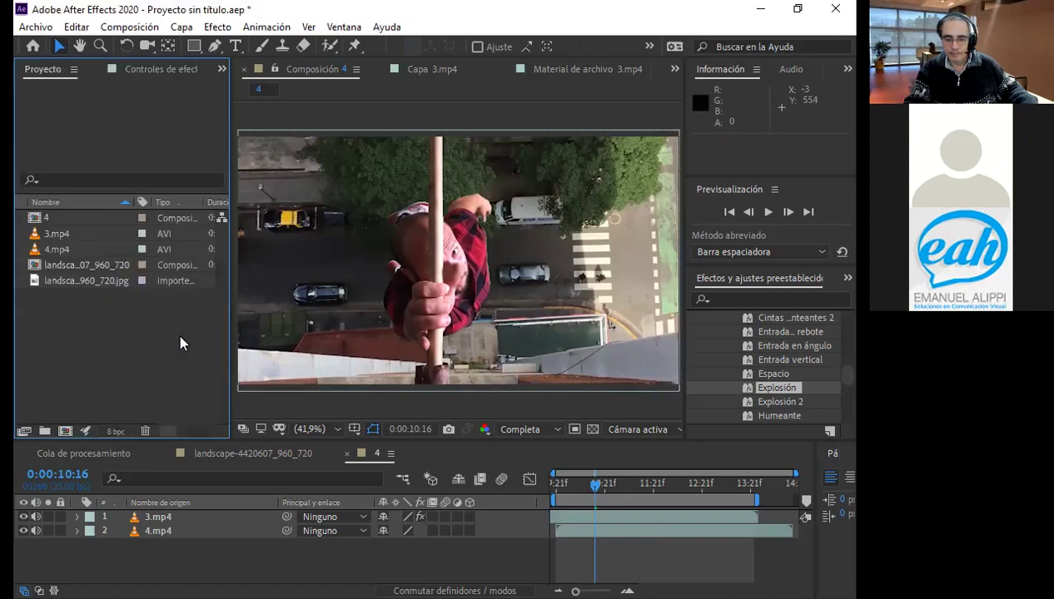
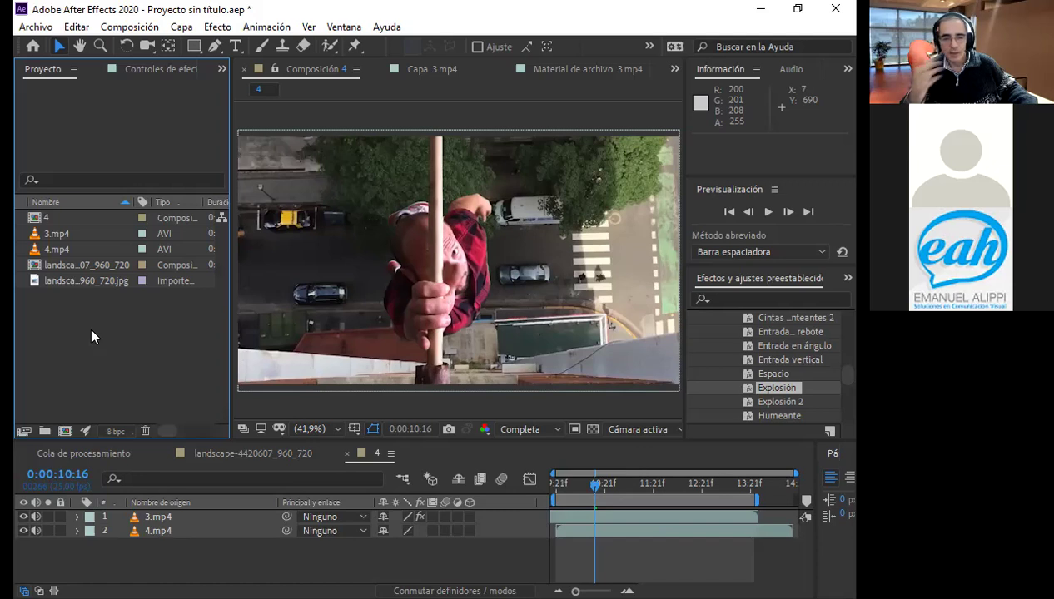
- Reveal and select Máscara 1 on the 3.mp4 layer, then move to about 0:00:11:12
{"action": "key", "text": "ctrl+shift+n"}
{"action": "left_click", "coordinate": [77, 517]}
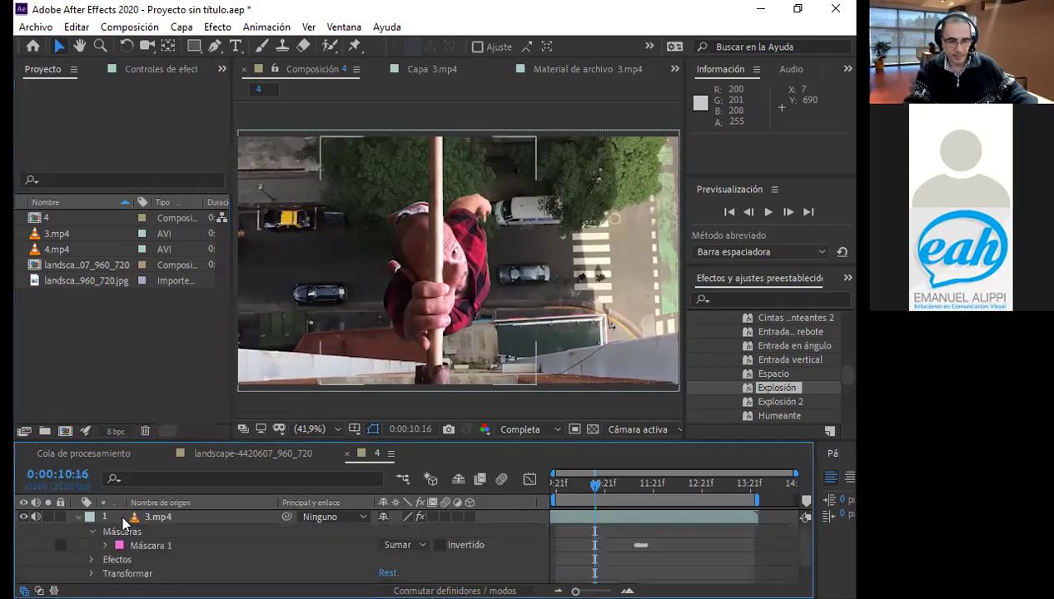
{"action": "left_click", "coordinate": [168, 543]}
{"action": "left_click_drag", "start_coordinate": [615, 479], "coordinate": [635, 494]}
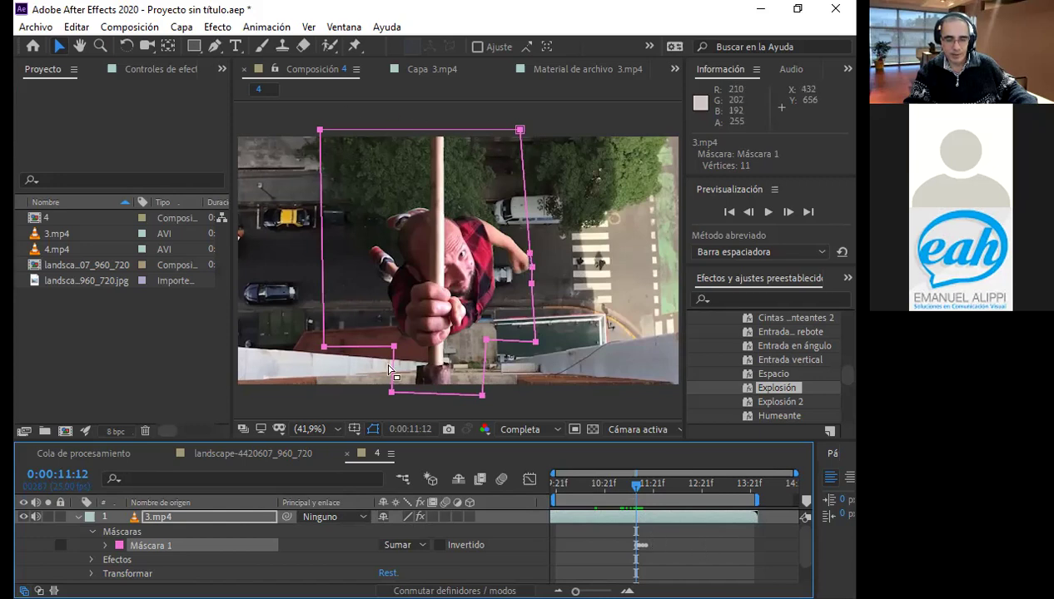
- Pull Máscara 1's vertices in toward the climber, then zoom the timeline and scrub nearby frames to check
{"action": "left_click", "coordinate": [534, 339]}
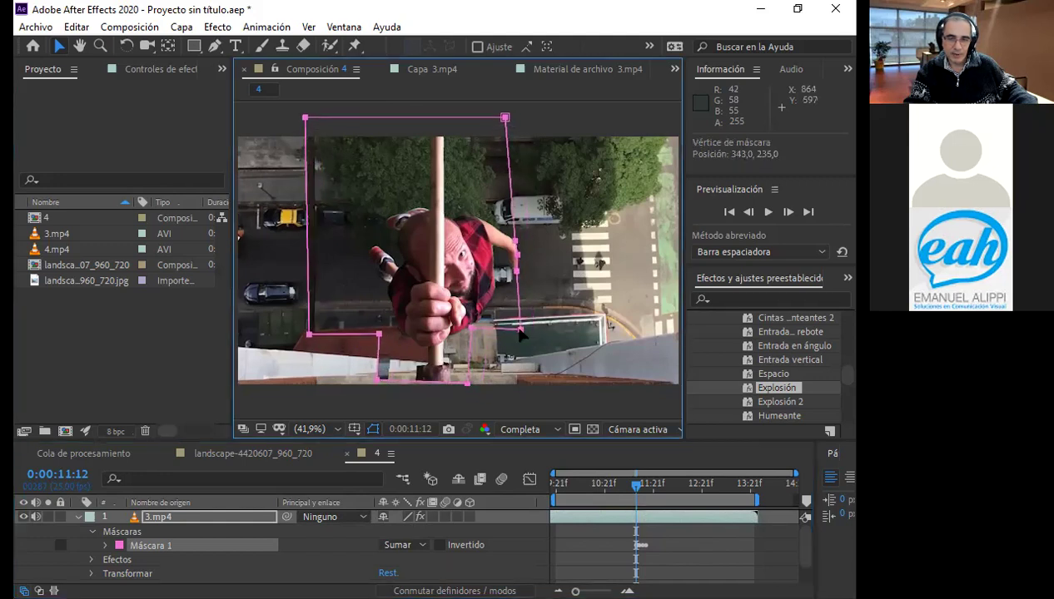
{"action": "mouse_move", "coordinate": [534, 340]}
{"action": "left_mouse_down"}
{"action": "mouse_move", "coordinate": [466, 219]}
{"action": "mouse_move", "coordinate": [544, 339]}
{"action": "mouse_move", "coordinate": [590, 360]}
{"action": "mouse_move", "coordinate": [648, 354]}
{"action": "mouse_move", "coordinate": [562, 368]}
{"action": "mouse_move", "coordinate": [526, 360]}
{"action": "left_mouse_up"}
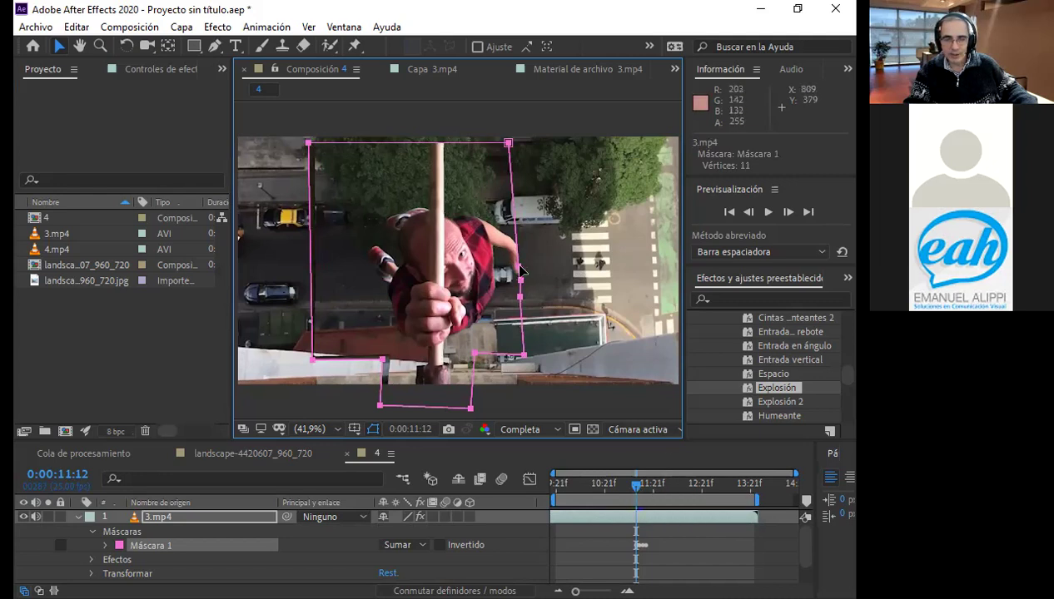
{"action": "left_click_drag", "start_coordinate": [521, 268], "coordinate": [520, 273]}
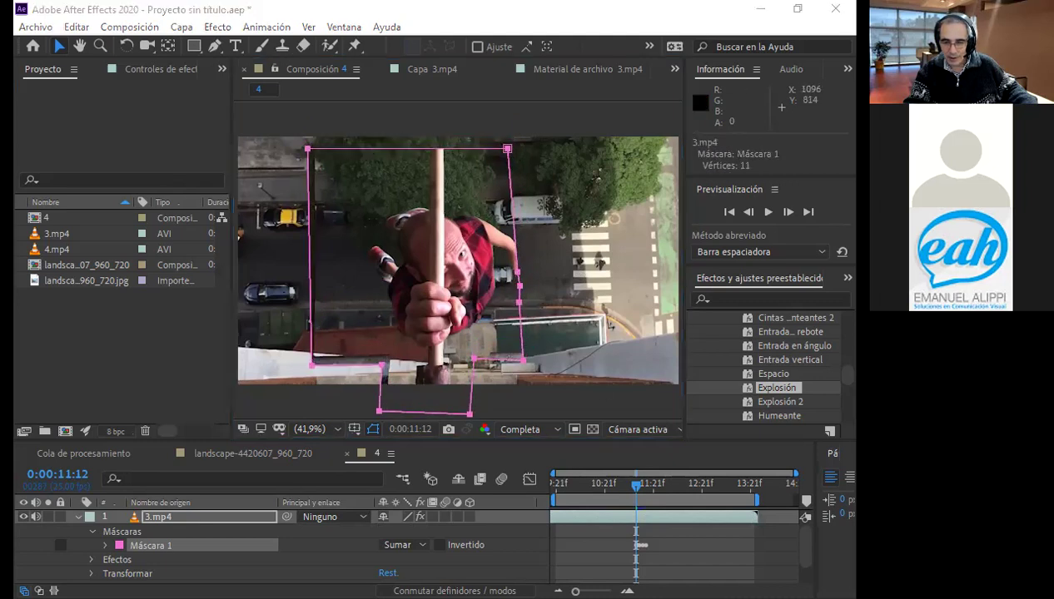
{"action": "left_click_drag", "start_coordinate": [575, 592], "coordinate": [609, 591]}
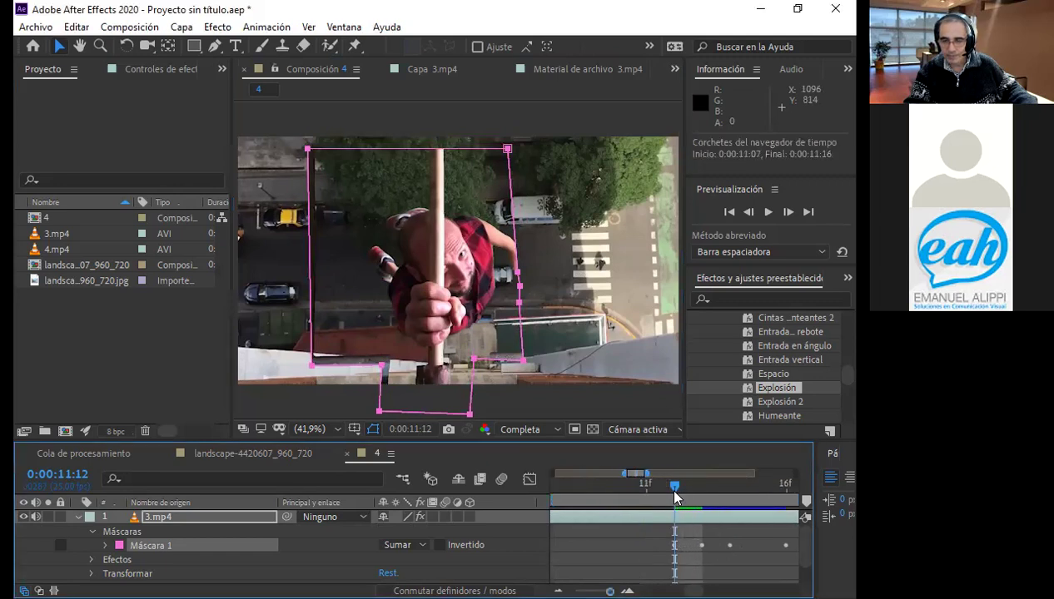
{"action": "mouse_move", "coordinate": [665, 492]}
{"action": "left_mouse_down"}
{"action": "mouse_move", "coordinate": [684, 484]}
{"action": "mouse_move", "coordinate": [670, 497]}
{"action": "left_mouse_up"}
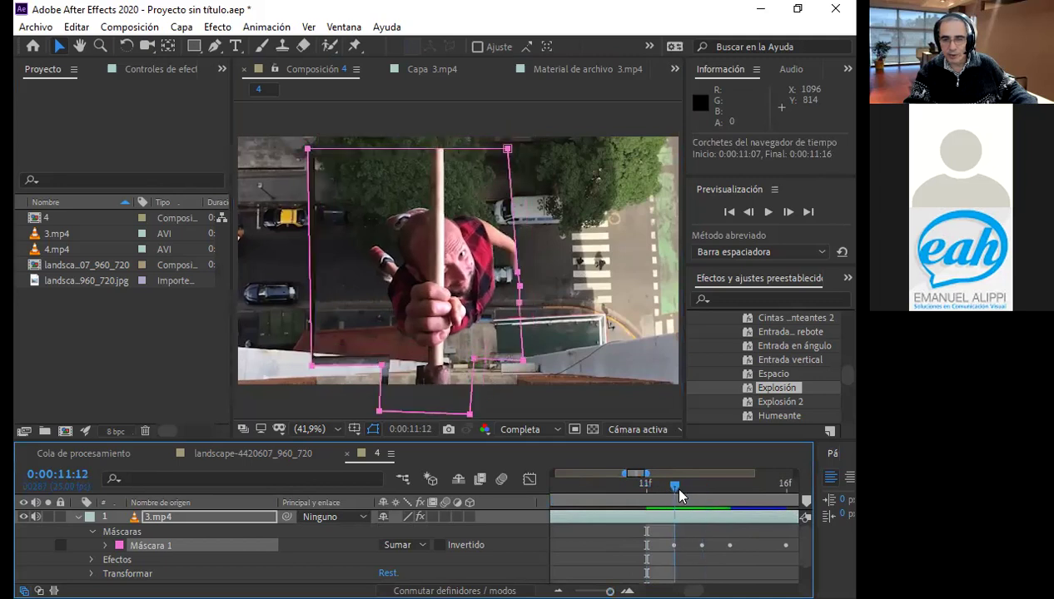
{"action": "mouse_move", "coordinate": [681, 496]}
{"action": "left_mouse_down"}
{"action": "mouse_move", "coordinate": [647, 491]}
{"action": "mouse_move", "coordinate": [674, 489]}
{"action": "left_mouse_up"}
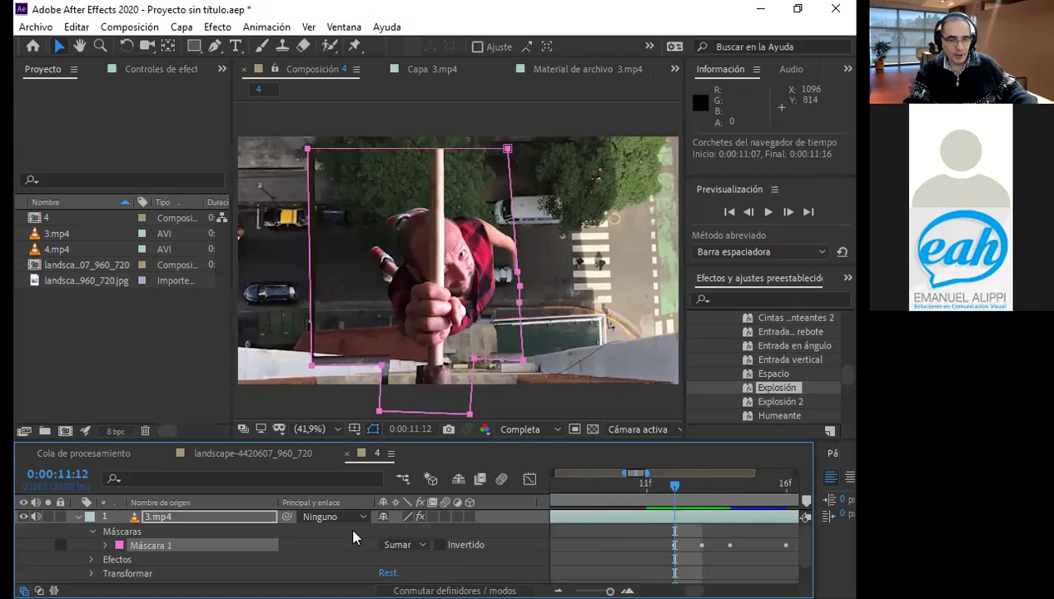
- Clear all Trazado de máscara keyframes, set a fresh one at 0:00:11:12, then move to 0:00:11:16
{"action": "left_click", "coordinate": [105, 546]}
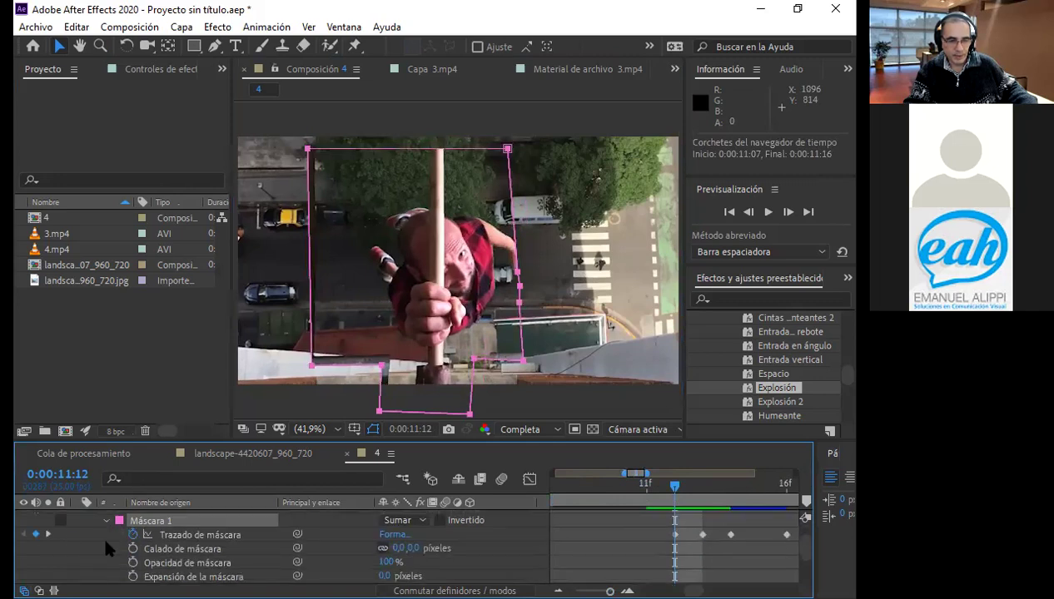
{"action": "left_click", "coordinate": [133, 535]}
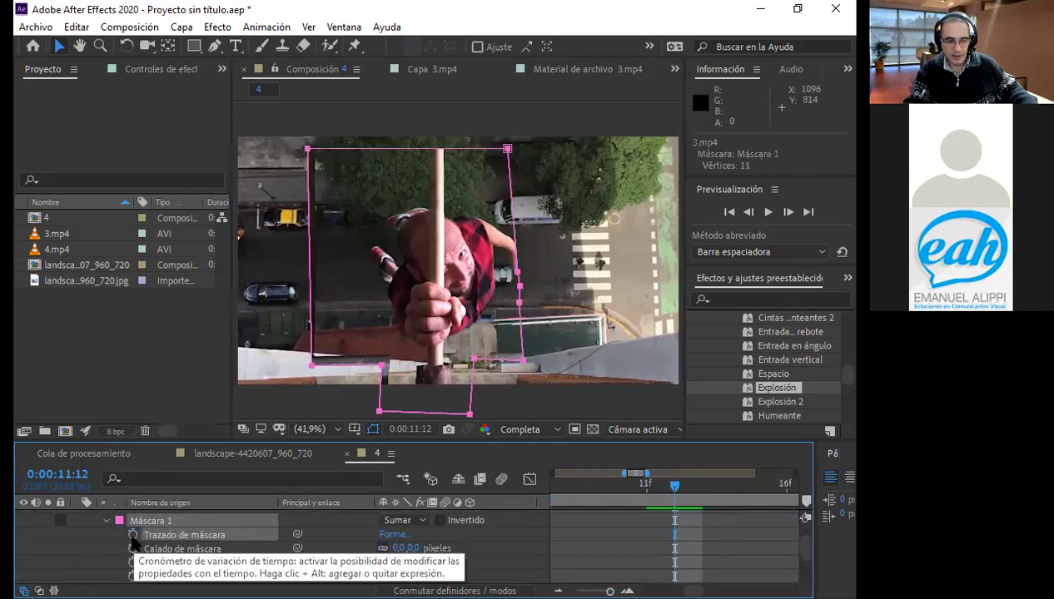
{"action": "left_click", "coordinate": [132, 535]}
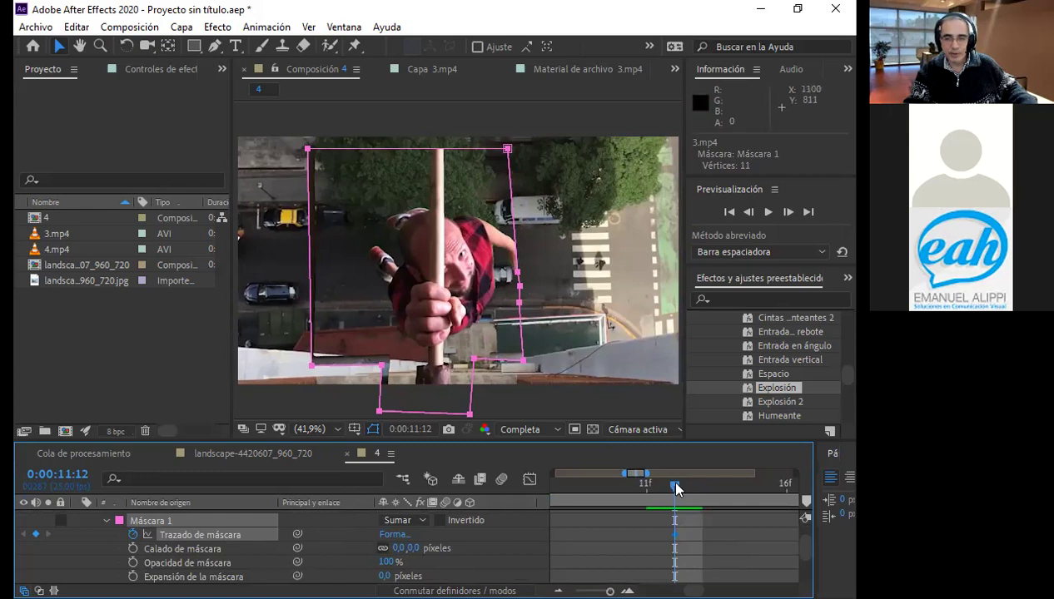
{"action": "mouse_move", "coordinate": [677, 489]}
{"action": "left_mouse_down"}
{"action": "mouse_move", "coordinate": [742, 502]}
{"action": "mouse_move", "coordinate": [786, 487]}
{"action": "left_mouse_up"}
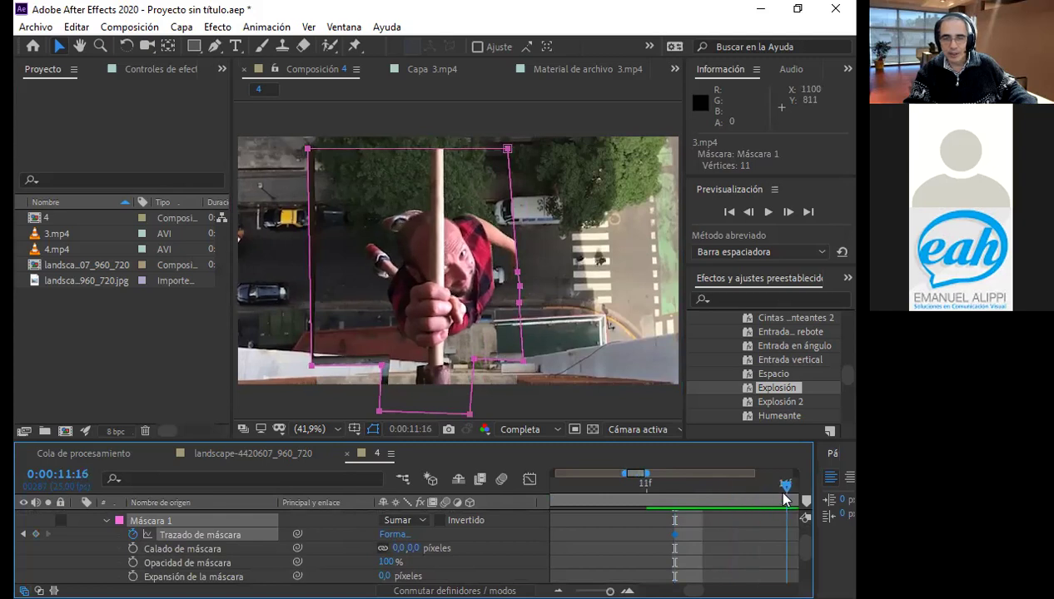
- Add a mask path keyframe at a later frame, then return to 0:00:11:13
{"action": "key", "text": "minus"}
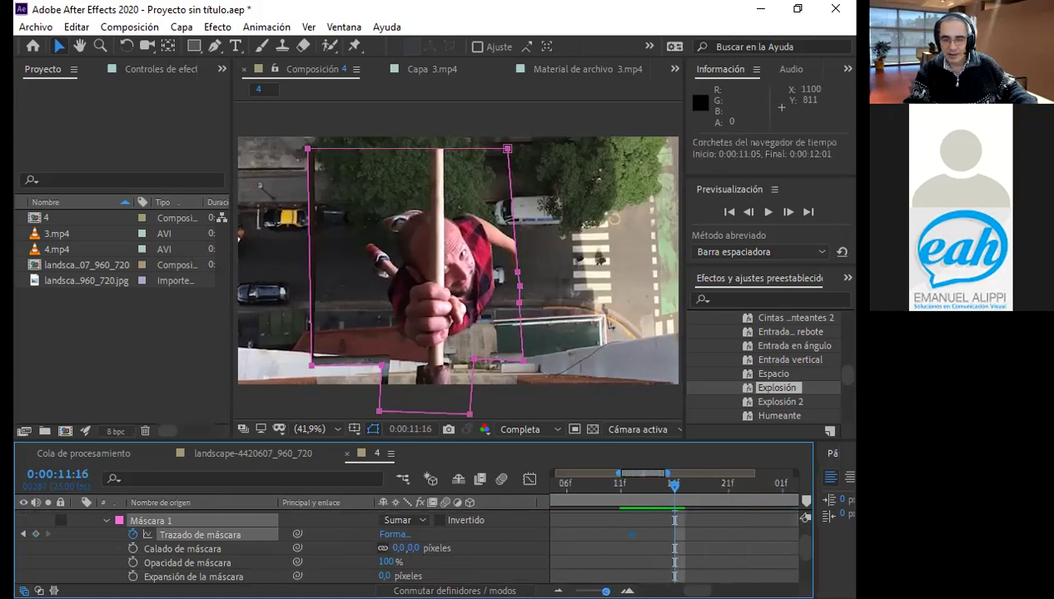
{"action": "mouse_move", "coordinate": [672, 491]}
{"action": "left_mouse_down"}
{"action": "mouse_move", "coordinate": [727, 497]}
{"action": "mouse_move", "coordinate": [699, 497]}
{"action": "left_mouse_up"}
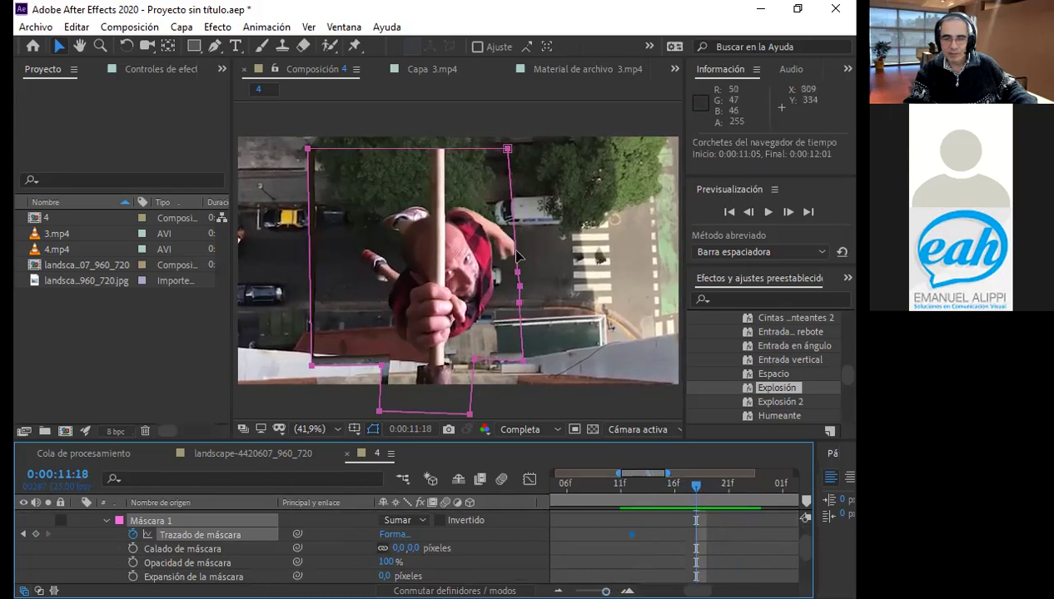
{"action": "left_click", "coordinate": [35, 534]}
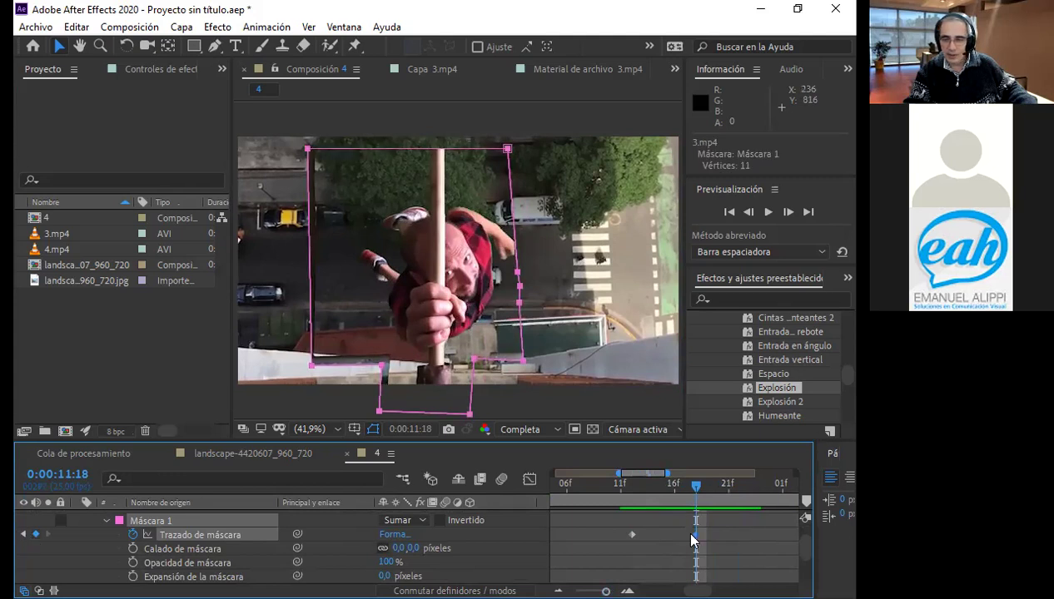
{"action": "mouse_move", "coordinate": [698, 499]}
{"action": "left_mouse_down"}
{"action": "mouse_move", "coordinate": [632, 502]}
{"action": "mouse_move", "coordinate": [642, 501]}
{"action": "left_mouse_up"}
- Reshape Máscara 1 at 0:00:11:13, moving the right-side vertex outward
{"action": "mouse_move", "coordinate": [518, 273]}
{"action": "left_mouse_down"}
{"action": "mouse_move", "coordinate": [524, 286]}
{"action": "mouse_move", "coordinate": [525, 268]}
{"action": "left_mouse_up"}
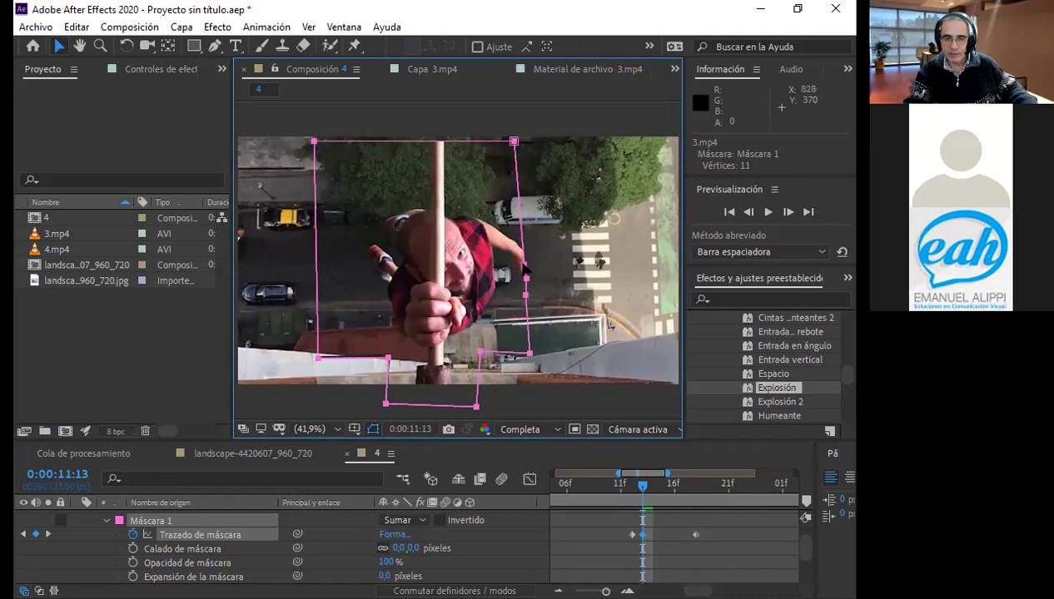
{"action": "left_click_drag", "start_coordinate": [527, 268], "coordinate": [525, 269]}
{"action": "left_click", "coordinate": [543, 267]}
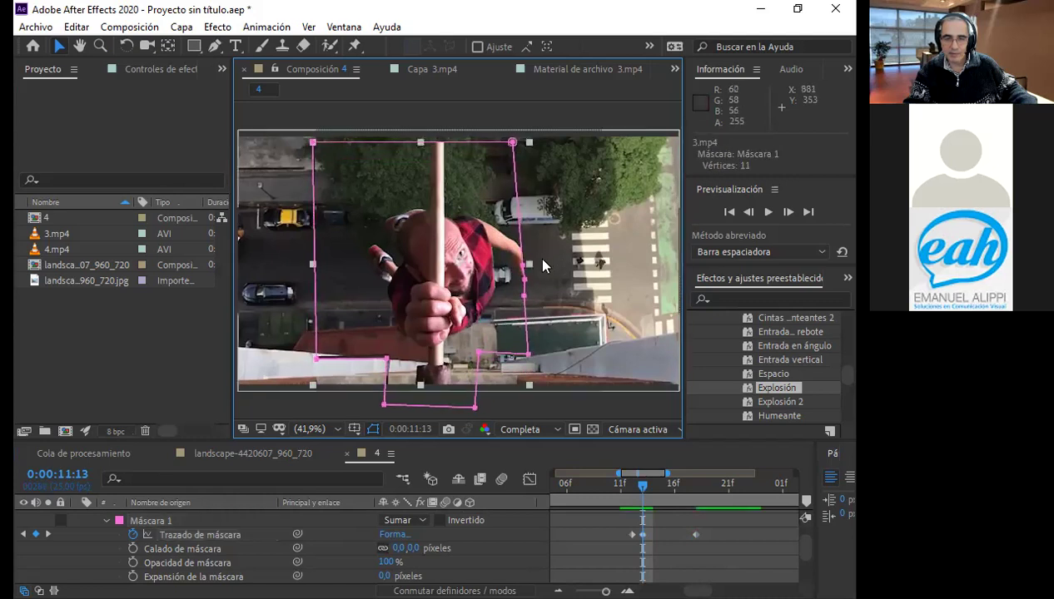
{"action": "left_click", "coordinate": [525, 268]}
{"action": "mouse_move", "coordinate": [526, 268]}
{"action": "left_mouse_down"}
{"action": "mouse_move", "coordinate": [538, 272]}
{"action": "mouse_move", "coordinate": [532, 289]}
{"action": "left_mouse_up"}
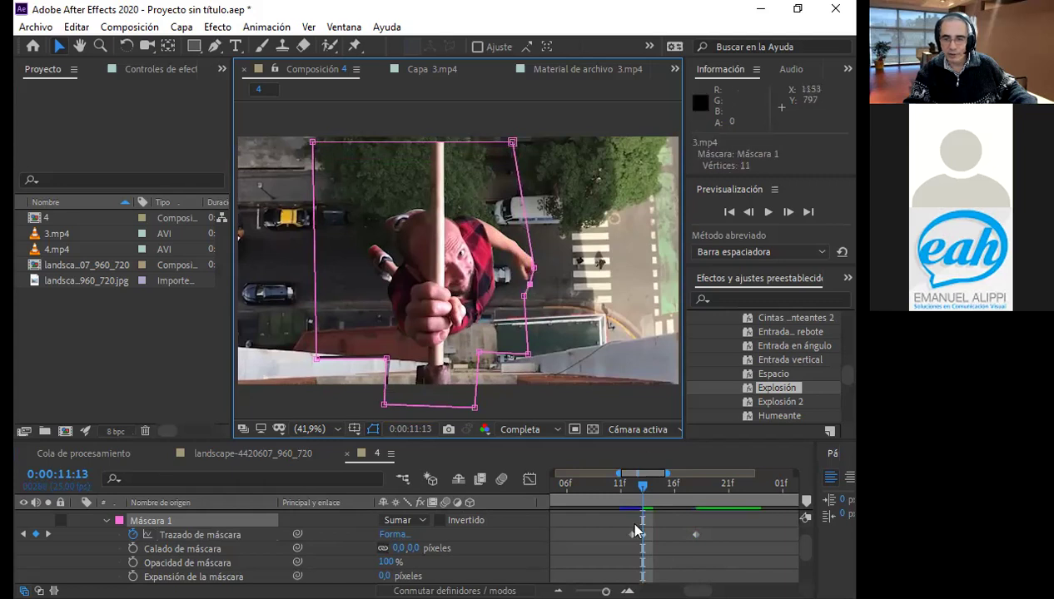
- At 0:00:11:14, pull the right-edge vertex out to the climber's arm and compare with 0:00:11:13
{"action": "left_click", "coordinate": [652, 486]}
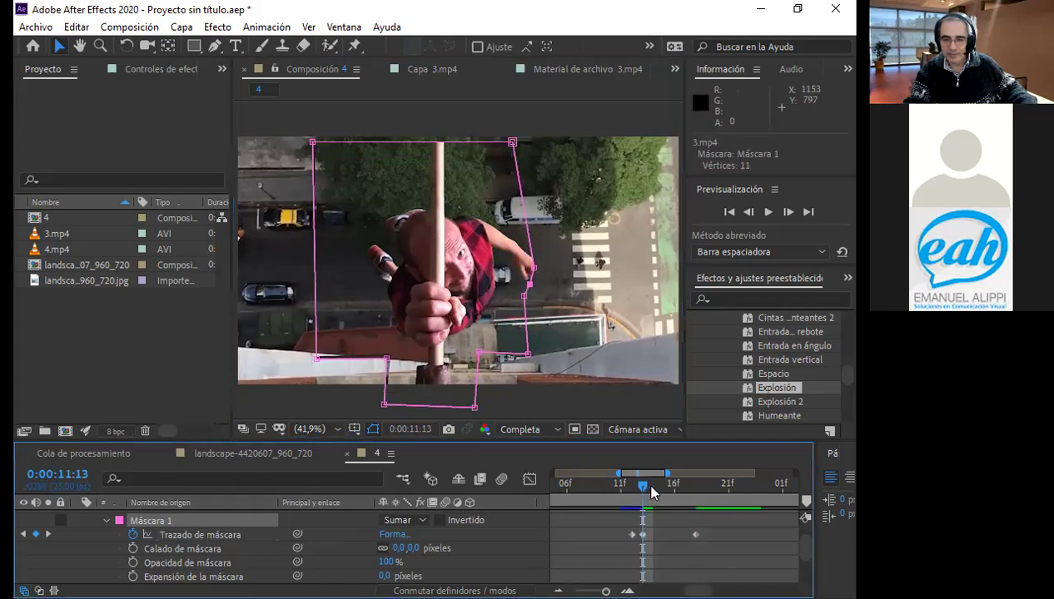
{"action": "left_click_drag", "start_coordinate": [527, 268], "coordinate": [538, 286]}
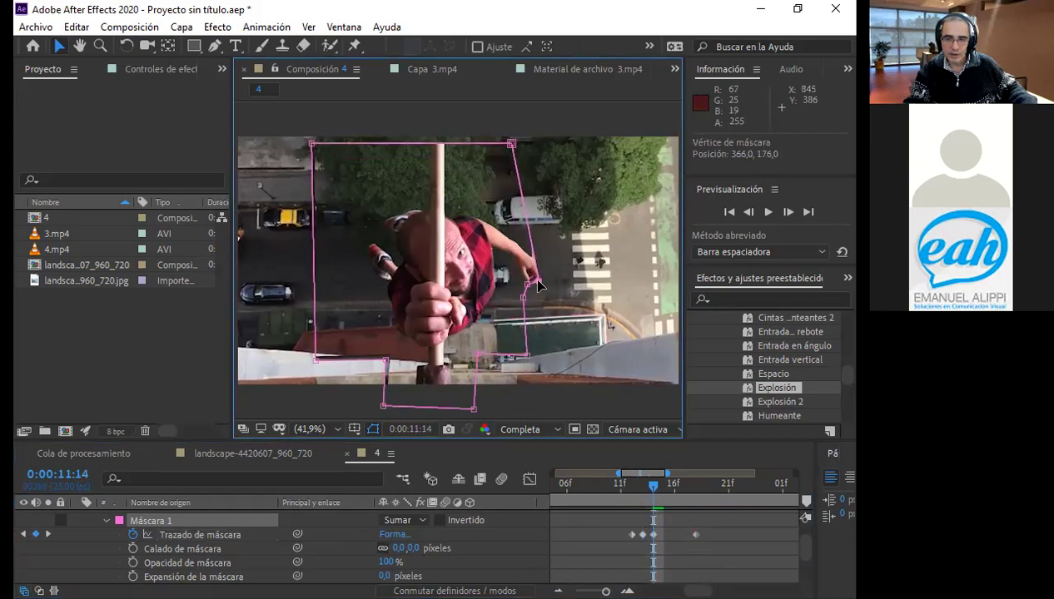
{"action": "left_click_drag", "start_coordinate": [537, 287], "coordinate": [536, 277]}
{"action": "left_click_drag", "start_coordinate": [648, 497], "coordinate": [641, 491]}
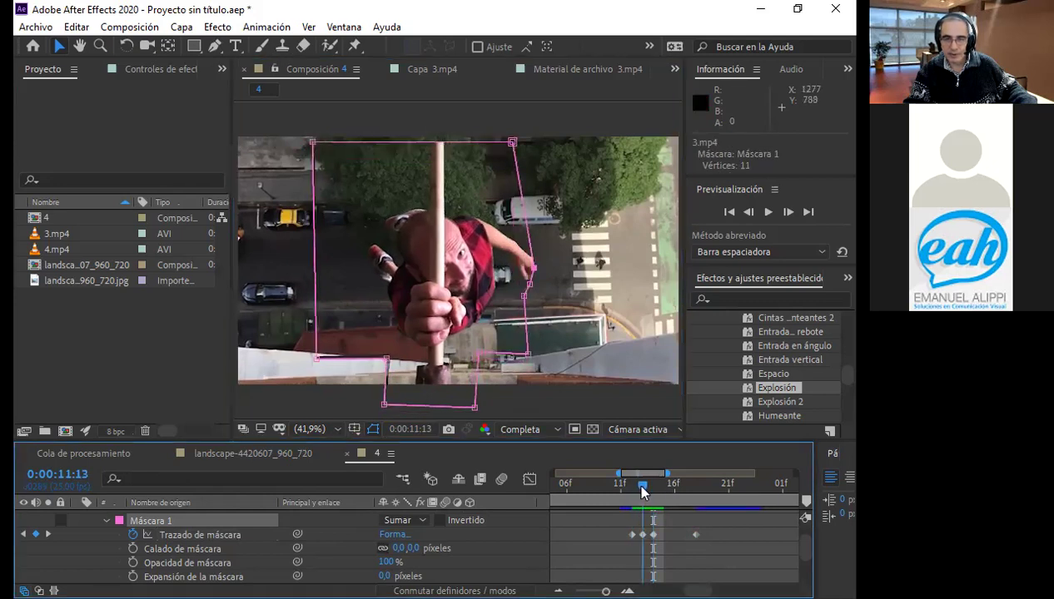
{"action": "left_click", "coordinate": [648, 492]}
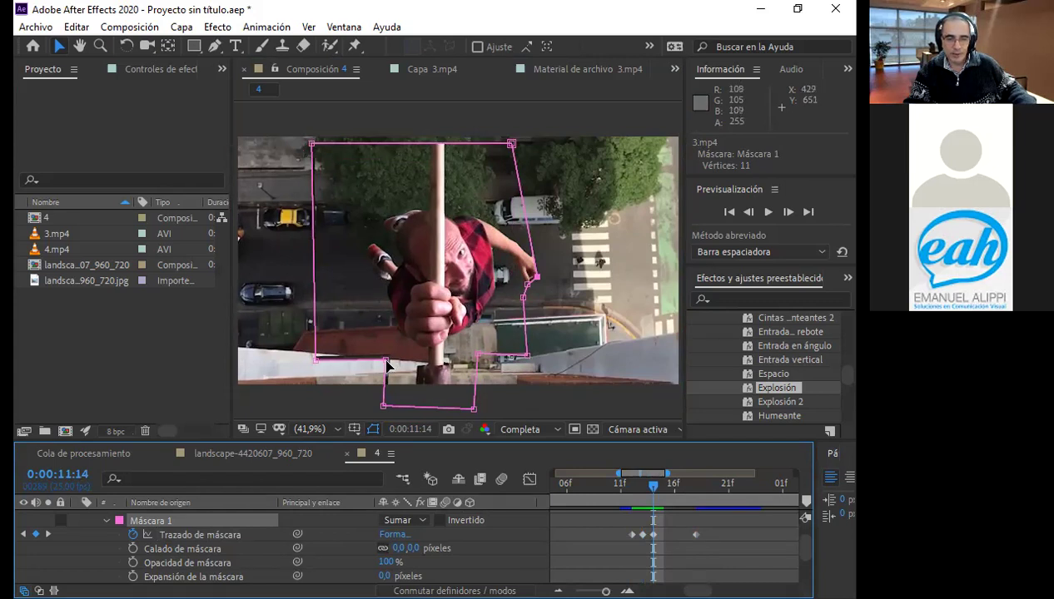
- Raise the bottom mask vertices at 0:00:11:14 and scrub frames to review the mask
{"action": "left_click_drag", "start_coordinate": [386, 361], "coordinate": [392, 351]}
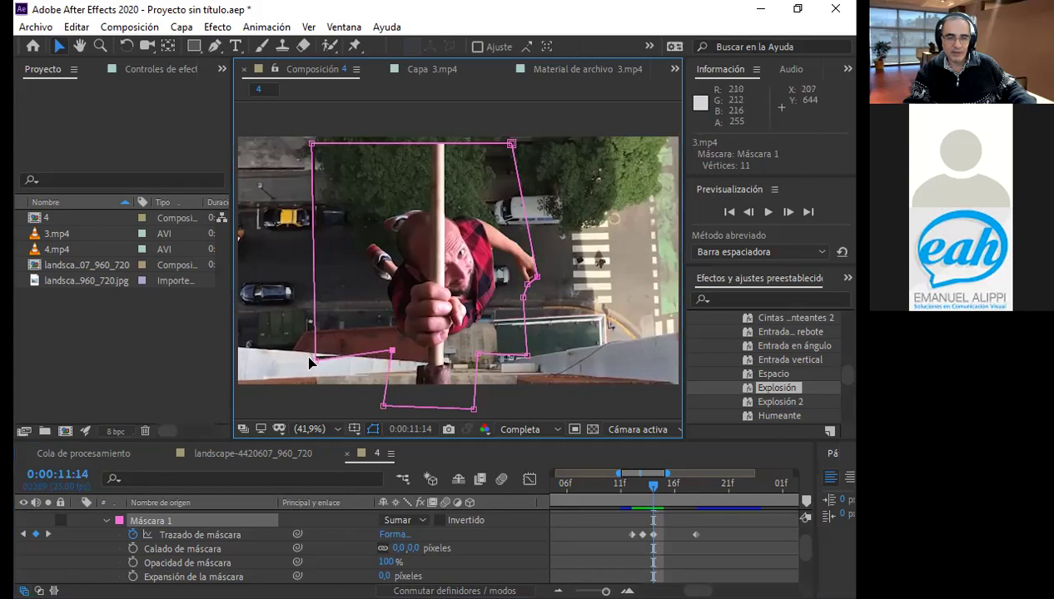
{"action": "left_click_drag", "start_coordinate": [316, 359], "coordinate": [316, 351]}
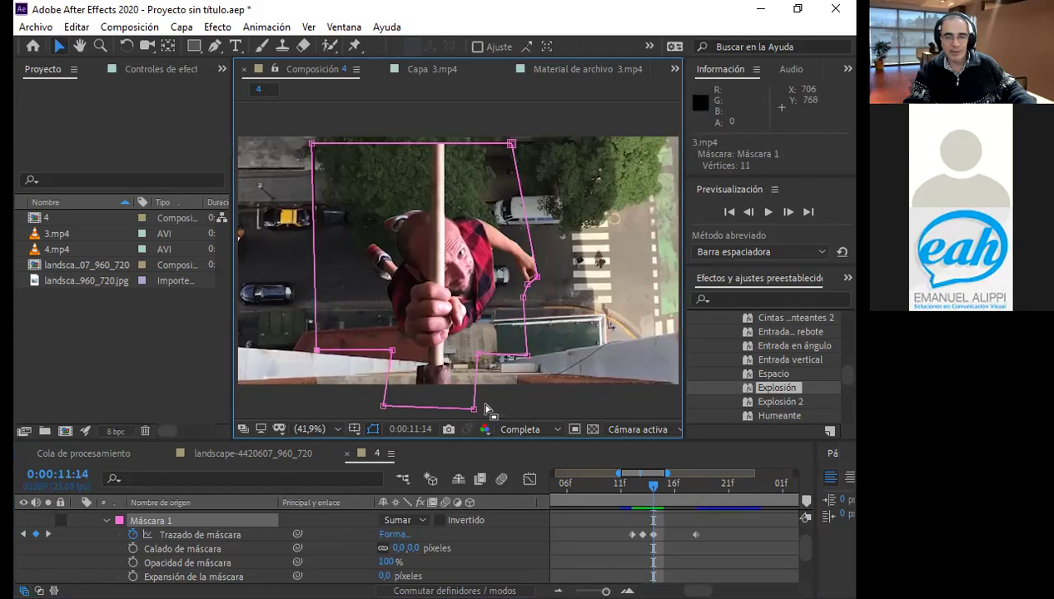
{"action": "left_click", "coordinate": [536, 396]}
{"action": "left_click_drag", "start_coordinate": [631, 493], "coordinate": [649, 492]}
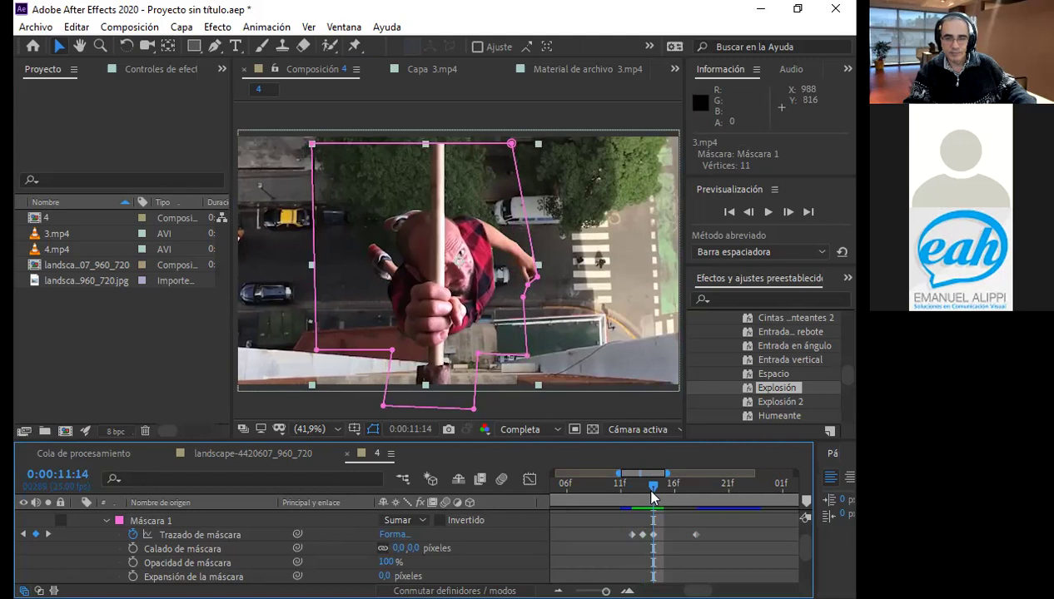
{"action": "left_click_drag", "start_coordinate": [651, 492], "coordinate": [631, 517]}
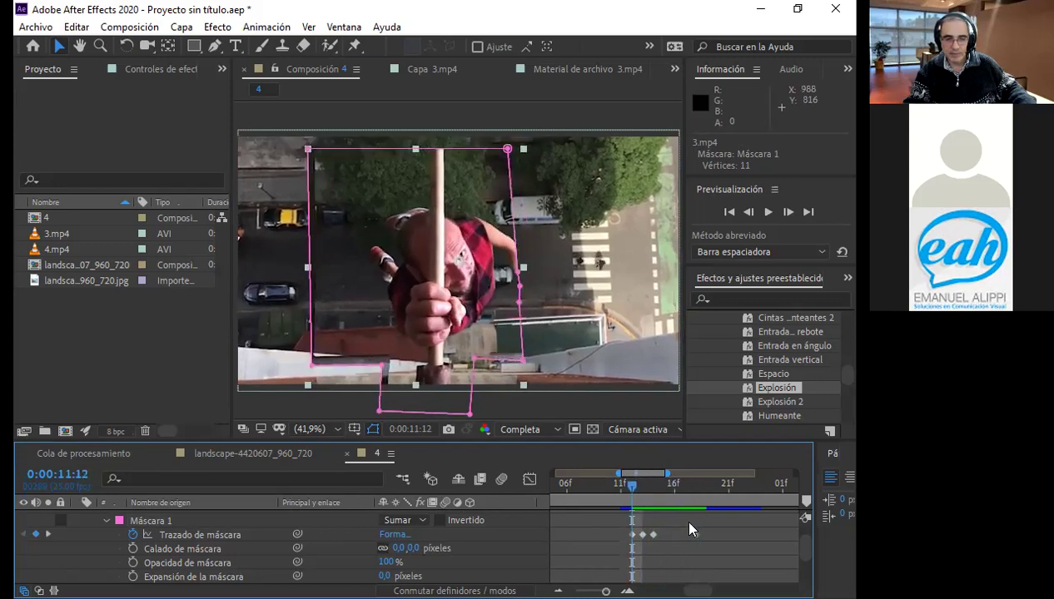
- Import m.mp4 and v.mp4 from folder 6 through the Project panel, then select m.mp4
{"action": "left_click", "coordinate": [109, 333]}
{"action": "double_click", "coordinate": [107, 333]}
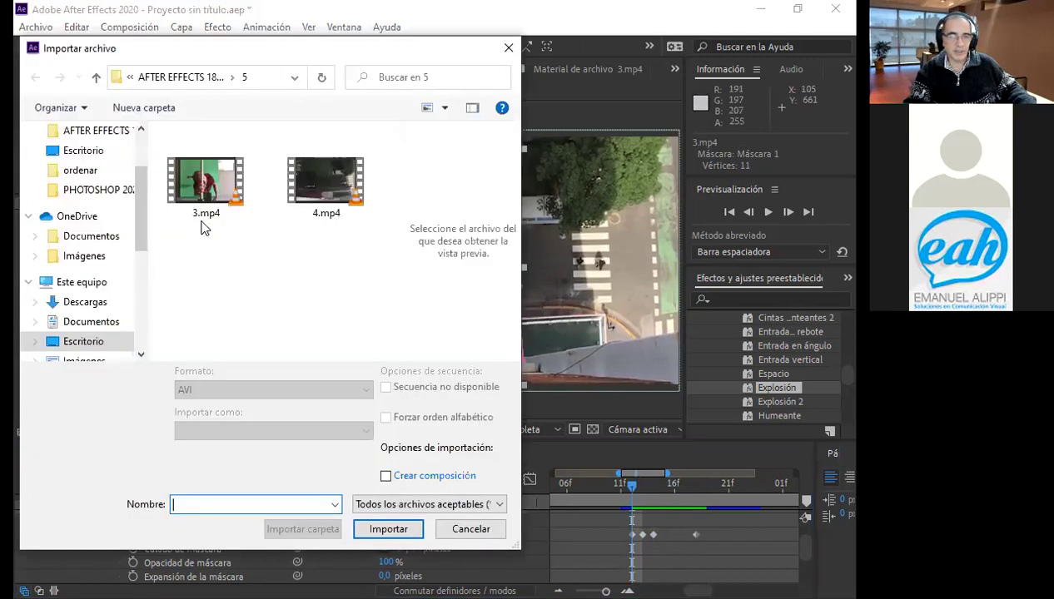
{"action": "left_click", "coordinate": [164, 77]}
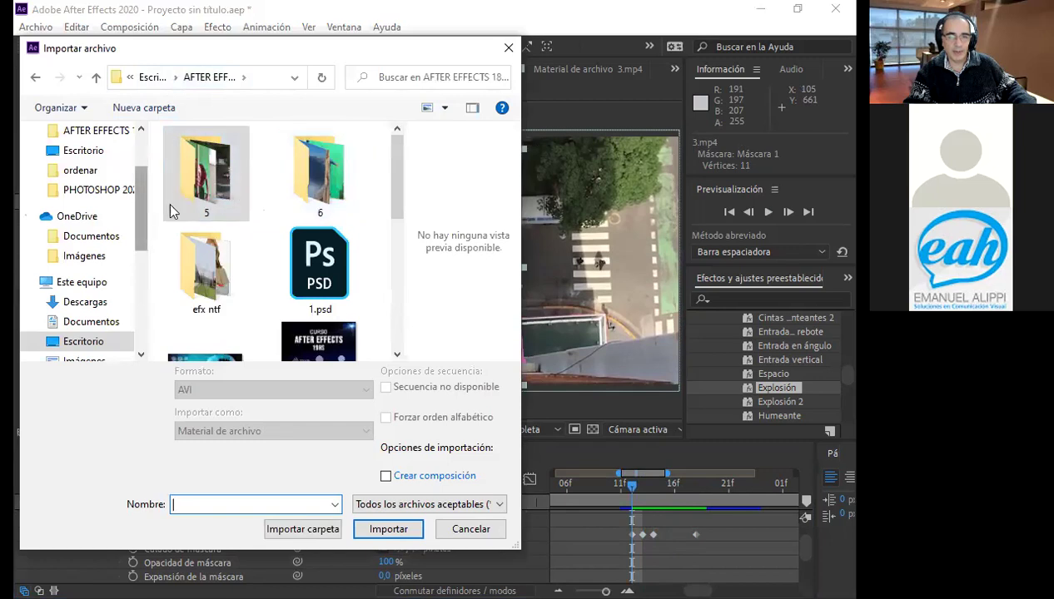
{"action": "double_click", "coordinate": [320, 175]}
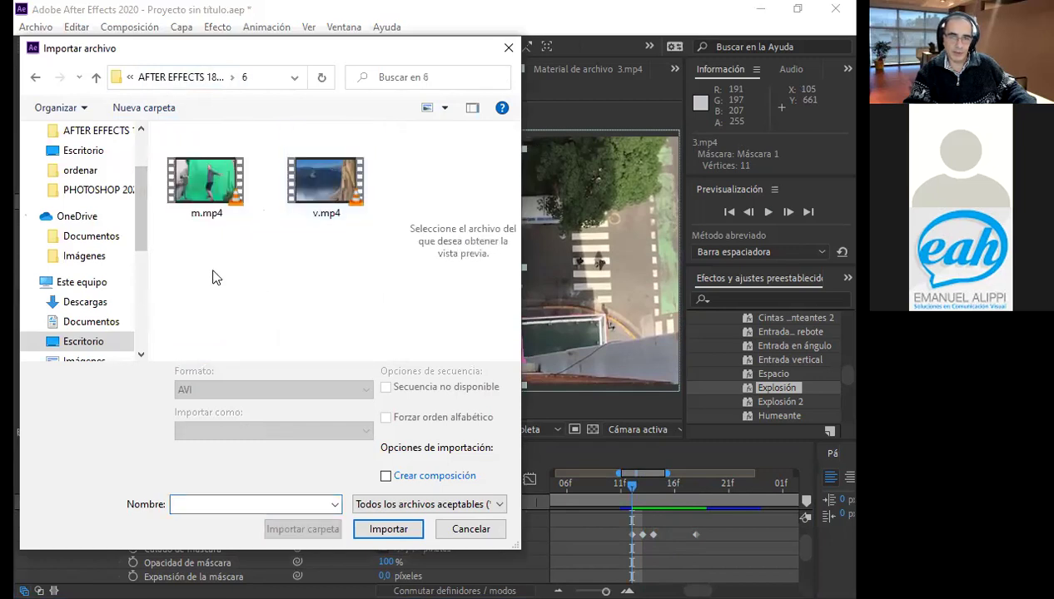
{"action": "left_click_drag", "start_coordinate": [214, 278], "coordinate": [304, 170]}
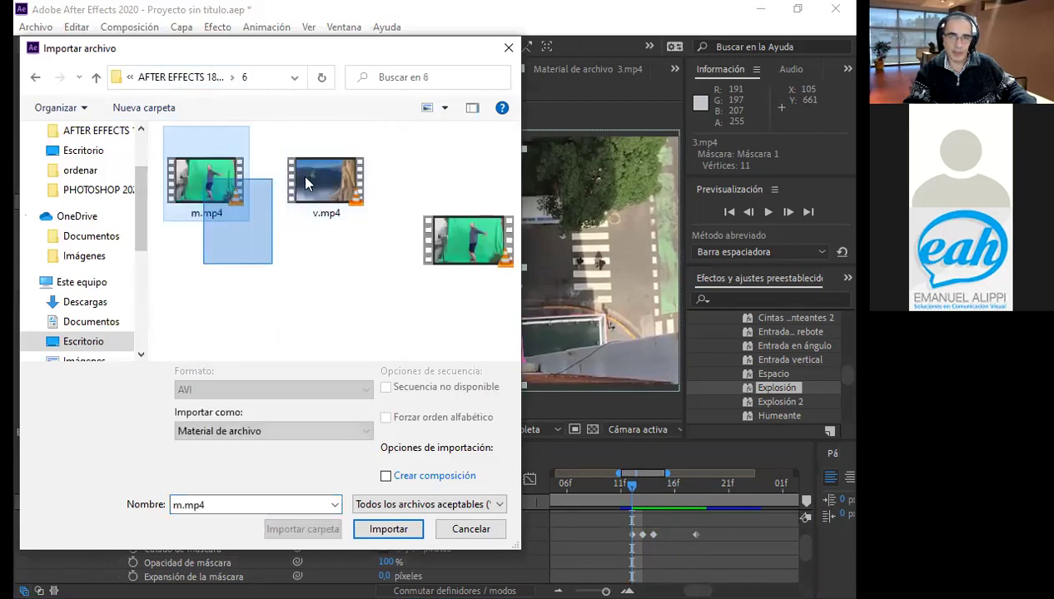
{"action": "left_click", "coordinate": [395, 527]}
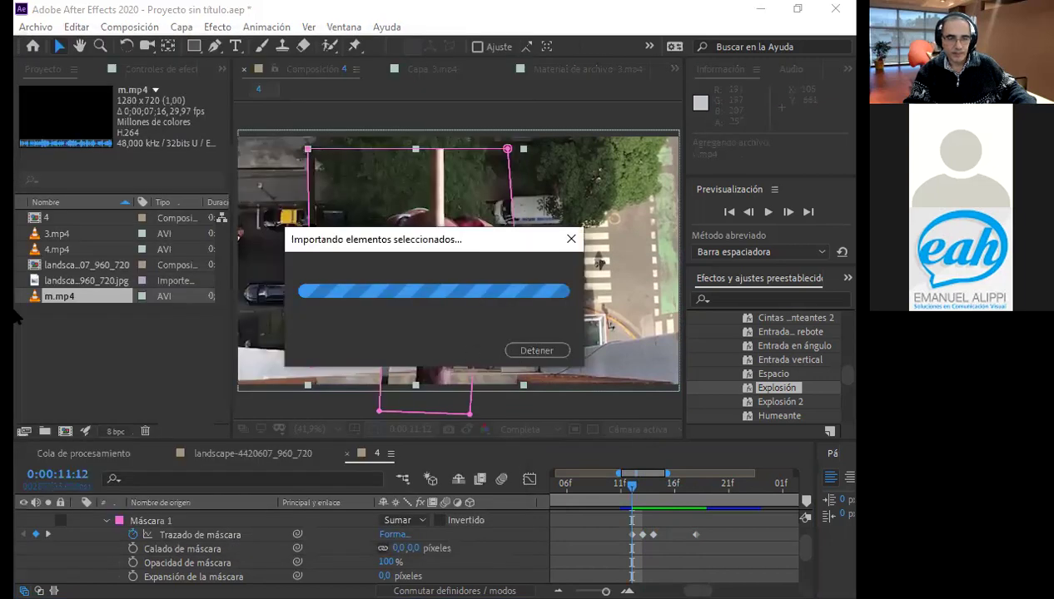
{"action": "left_click", "coordinate": [86, 298]}
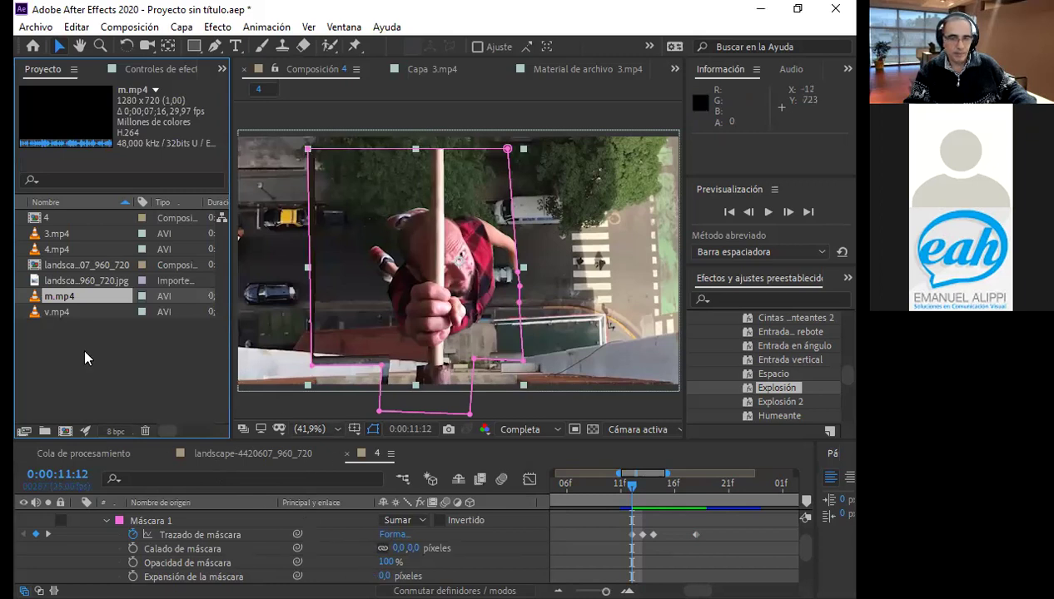
- Build composition v from v.mp4 and preview the cliff landscape clip
{"action": "left_click", "coordinate": [106, 327]}
{"action": "left_click", "coordinate": [70, 293]}
{"action": "left_click", "coordinate": [42, 313]}
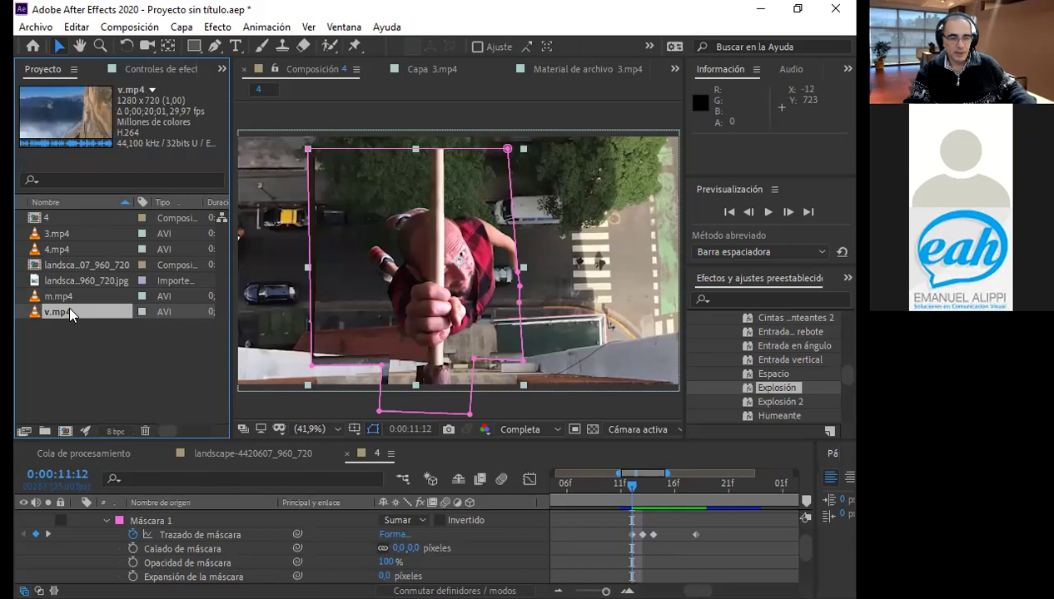
{"action": "left_click_drag", "start_coordinate": [73, 414], "coordinate": [66, 432]}
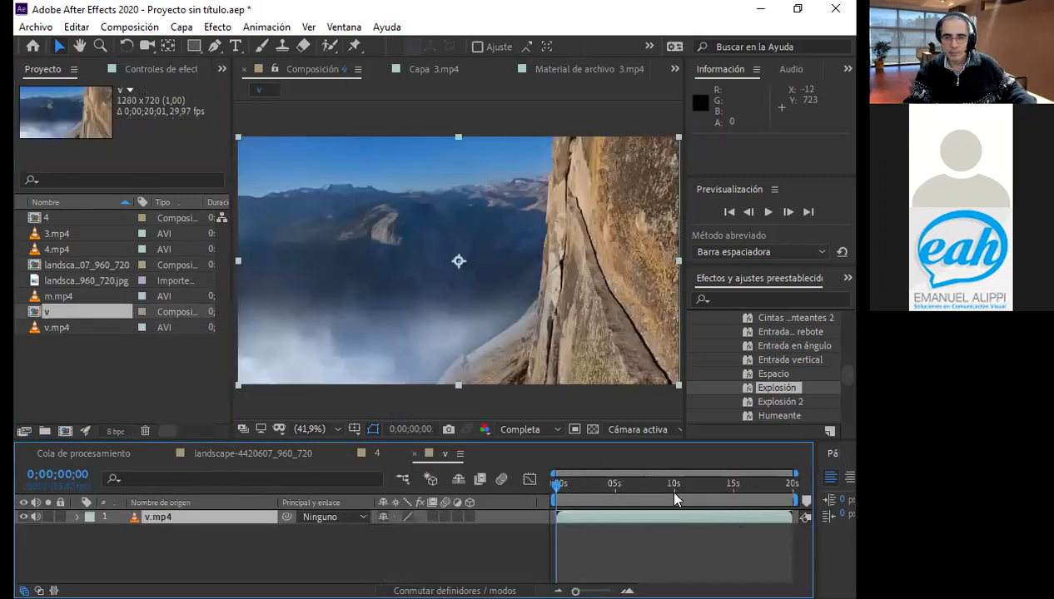
{"action": "left_click_drag", "start_coordinate": [556, 483], "coordinate": [556, 487]}
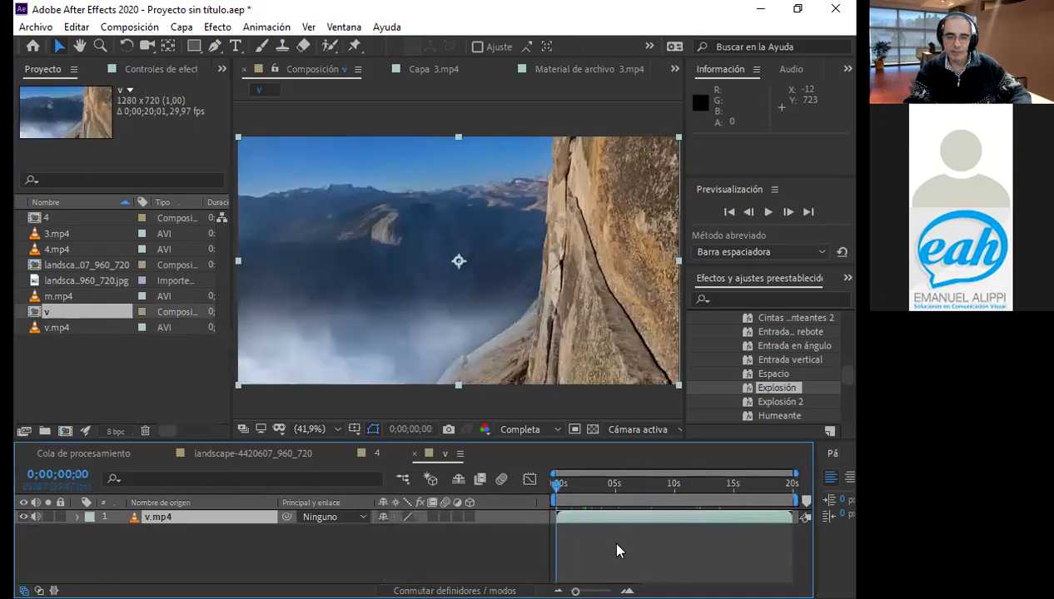
{"action": "key", "text": "space"}
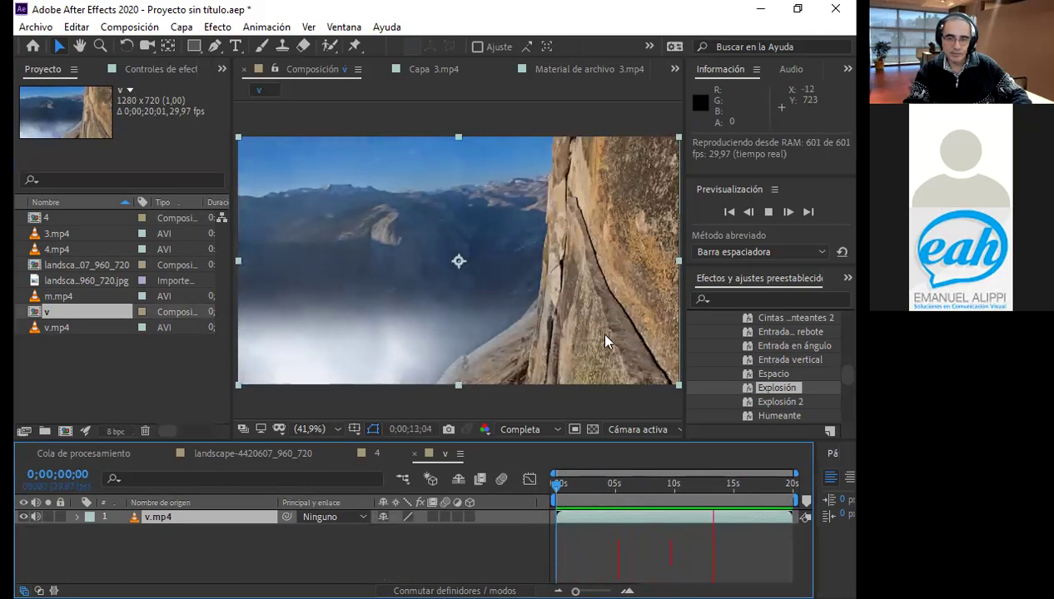
{"action": "key", "text": "space"}
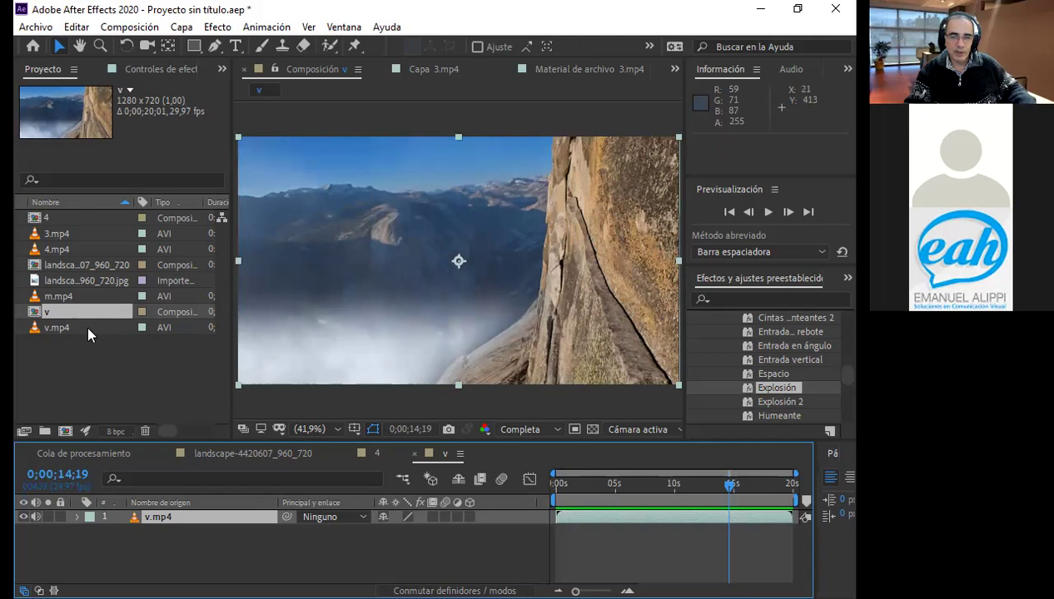
- Add m.mp4 as layer 1 above v.mp4, shift it 8 frames earlier, and preview
{"action": "left_click", "coordinate": [85, 298]}
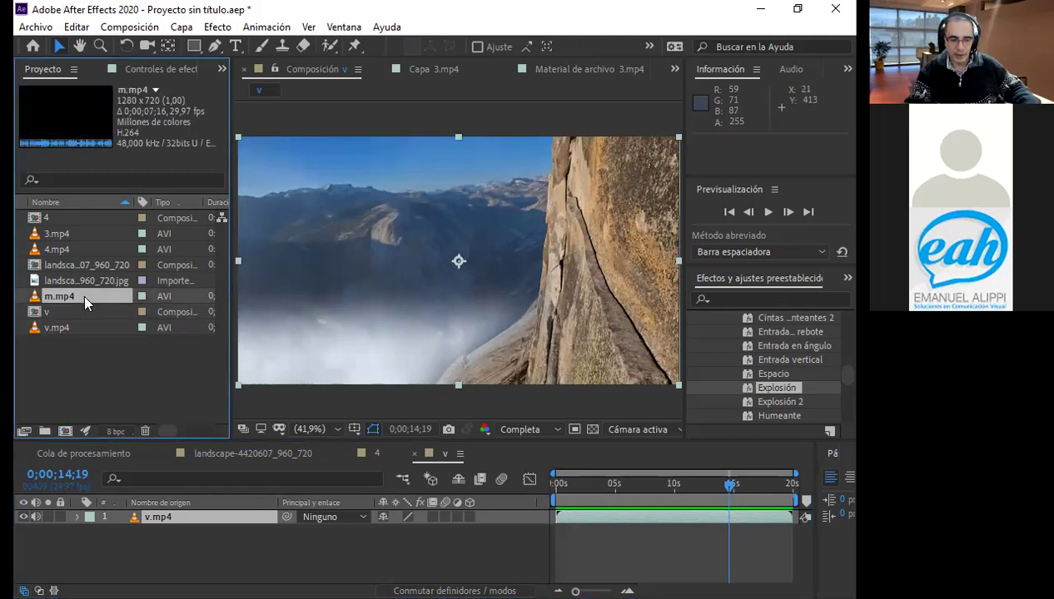
{"action": "left_click_drag", "start_coordinate": [91, 467], "coordinate": [98, 481]}
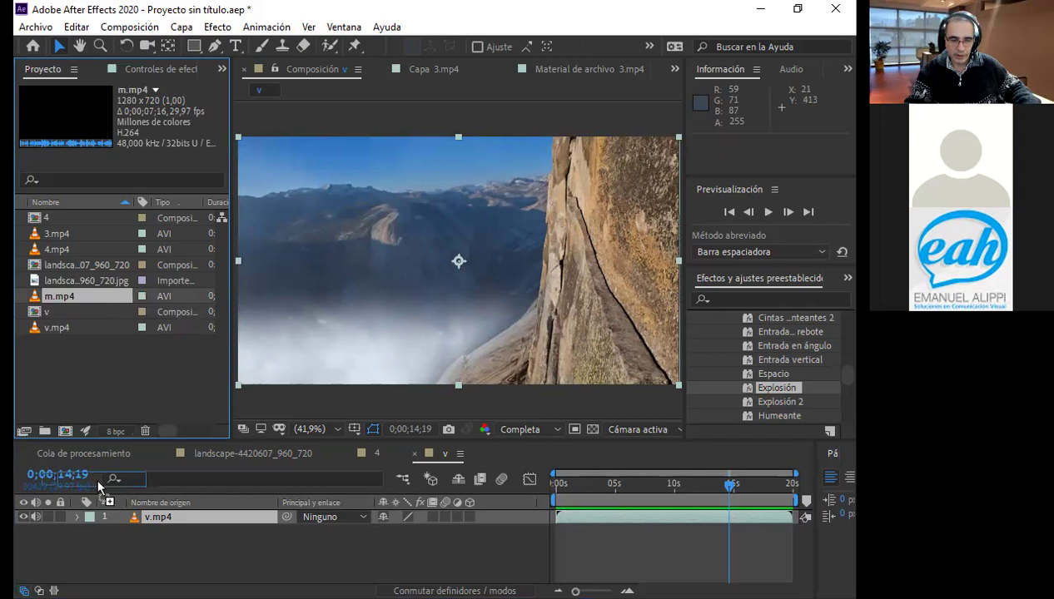
{"action": "left_click_drag", "start_coordinate": [115, 524], "coordinate": [112, 519]}
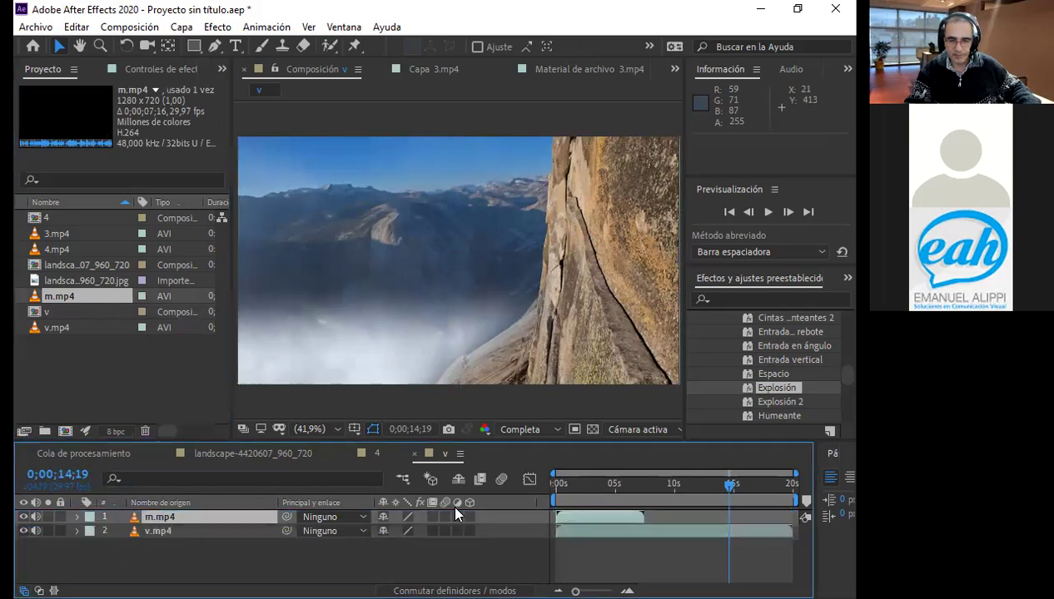
{"action": "key", "text": "Home"}
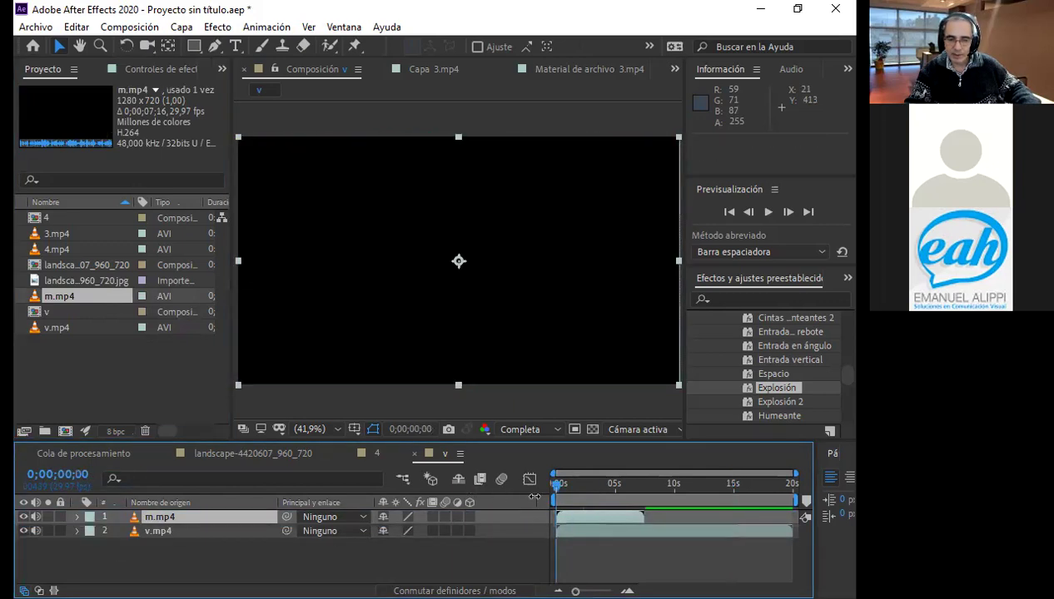
{"action": "left_click_drag", "start_coordinate": [570, 517], "coordinate": [568, 519]}
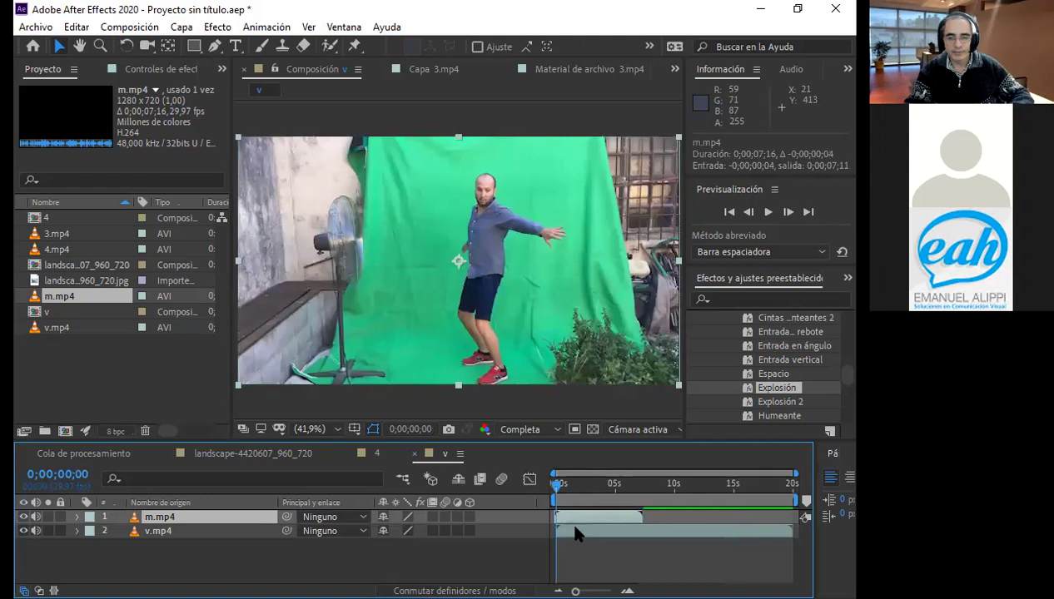
{"action": "key", "text": "space"}
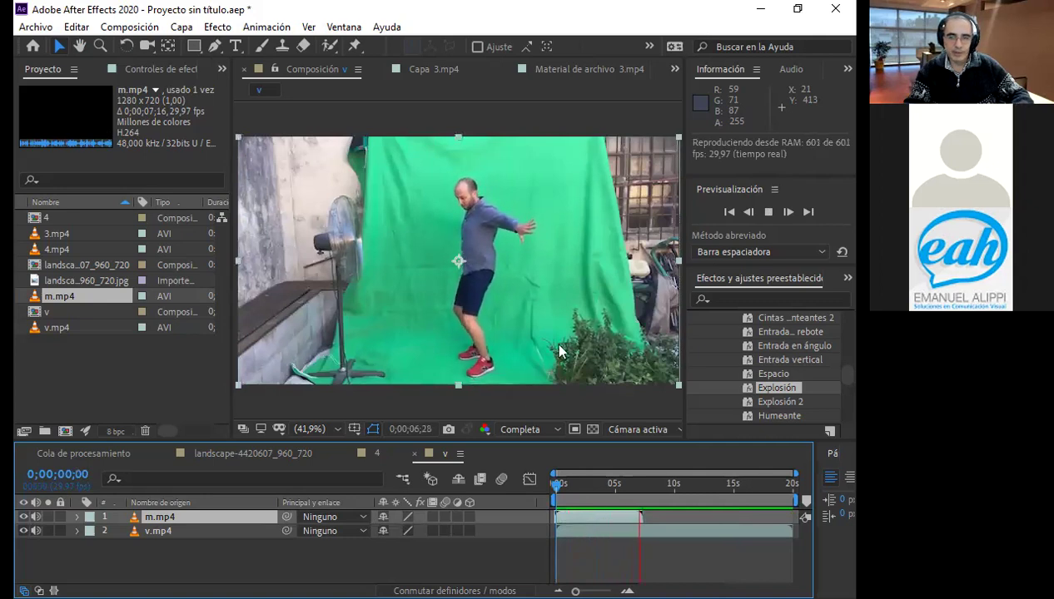
{"action": "key", "text": "space"}
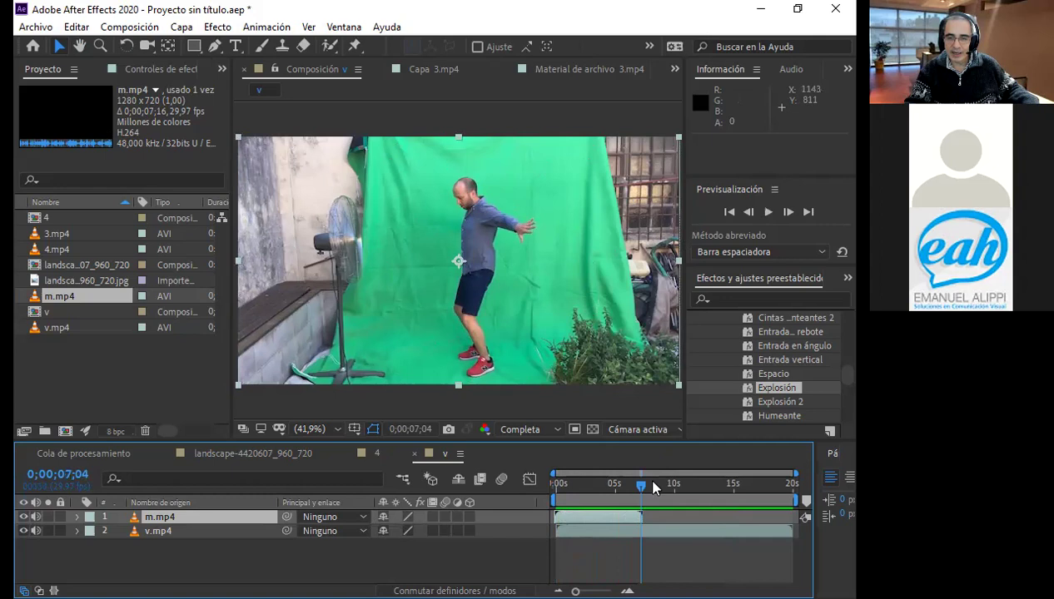
- Check where m.mp4 ends and end the work area at 0;00;07;07
{"action": "mouse_move", "coordinate": [645, 481]}
{"action": "left_mouse_down"}
{"action": "mouse_move", "coordinate": [692, 488]}
{"action": "mouse_move", "coordinate": [543, 488]}
{"action": "left_mouse_up"}
{"action": "key", "text": "space"}
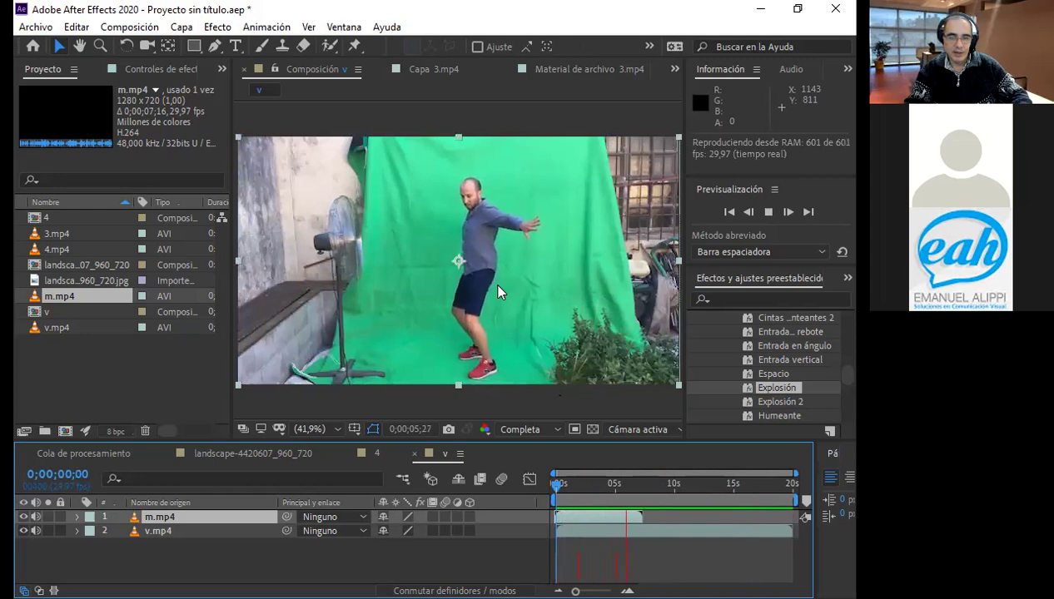
{"action": "left_click", "coordinate": [630, 487]}
{"action": "left_click_drag", "start_coordinate": [633, 493], "coordinate": [642, 495]}
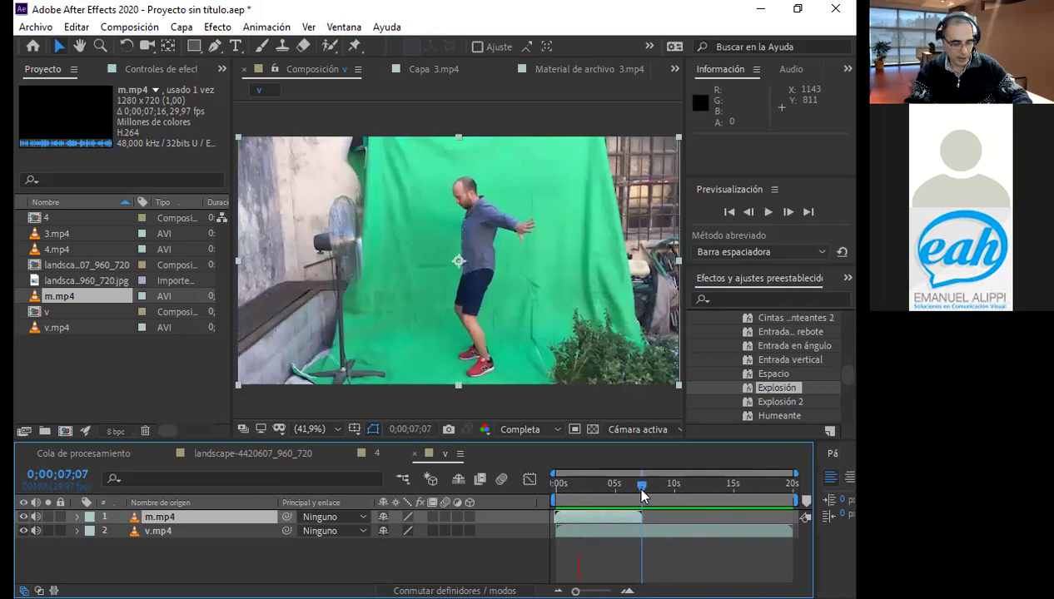
{"action": "key", "text": "n"}
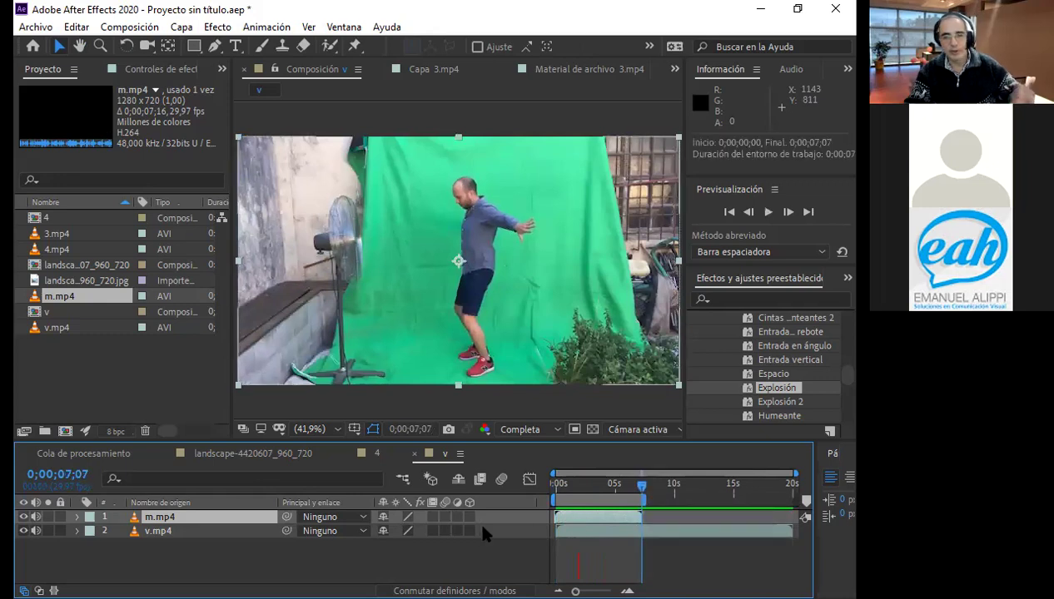